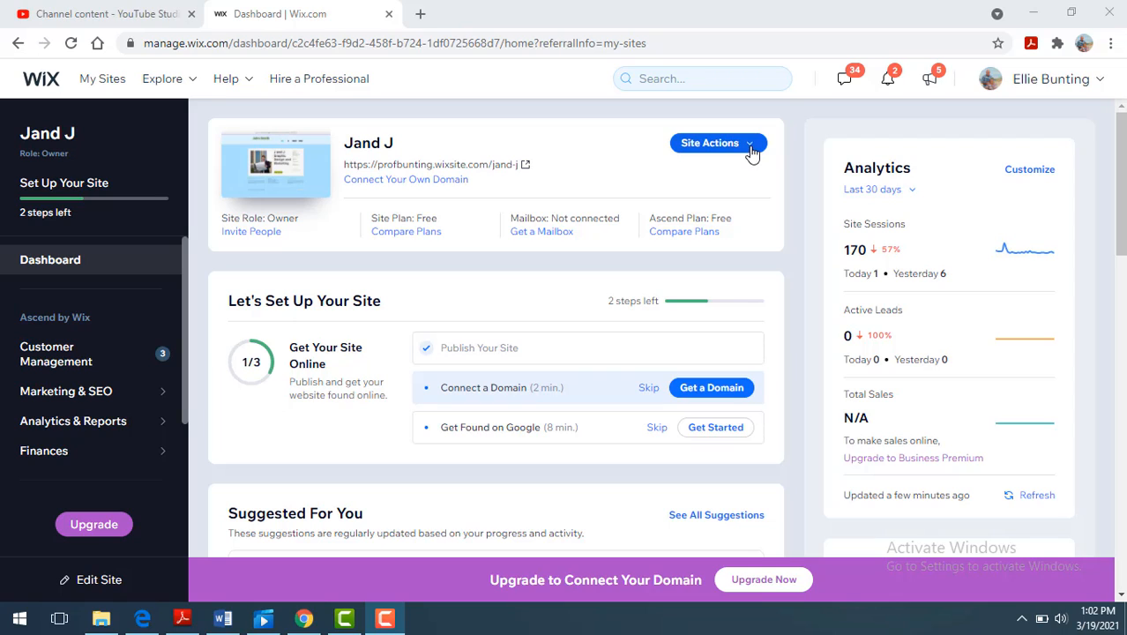
- Open the live Jand J site from its dashboard and look over the home page down to the footer
left_click(751, 150)
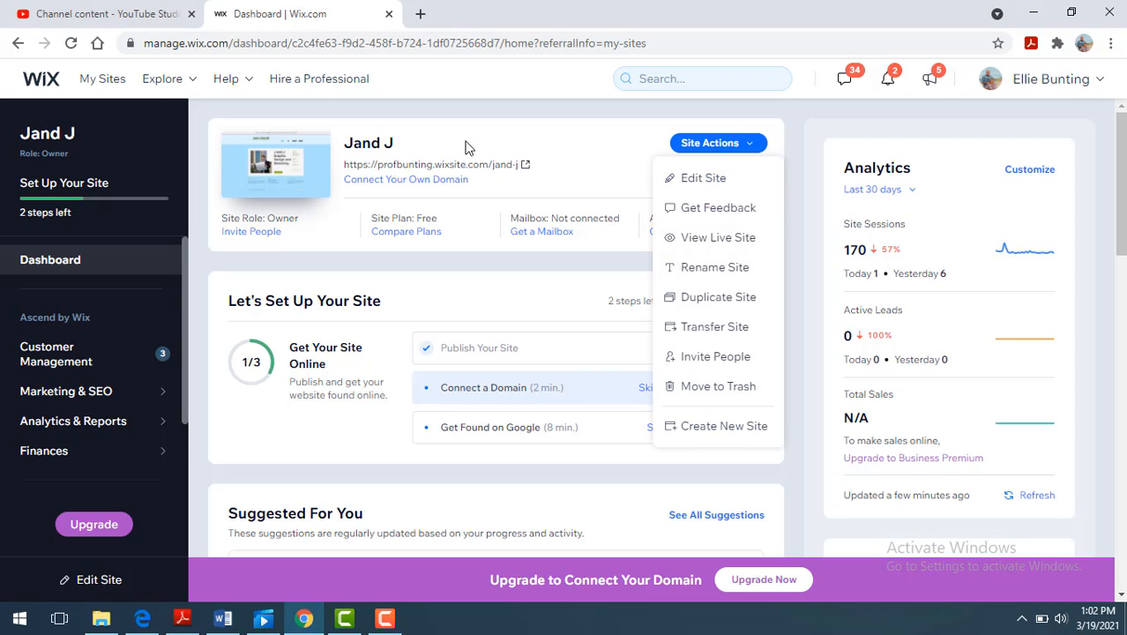
left_click(463, 171)
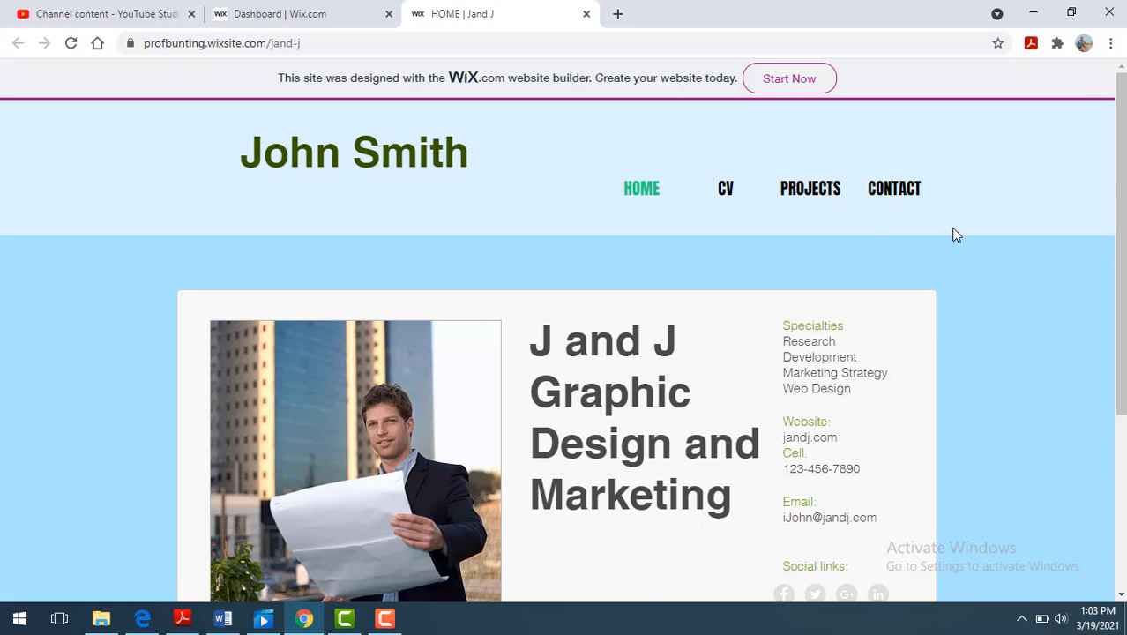
left_click_drag(1120, 176, 1109, 284)
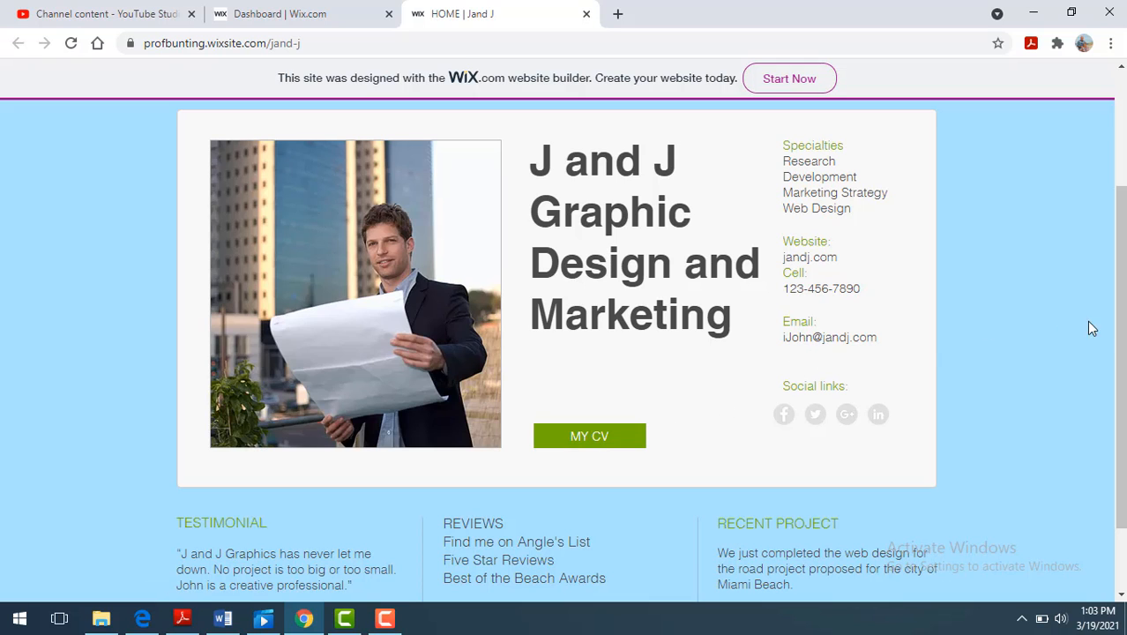
left_click_drag(1117, 341, 1087, 448)
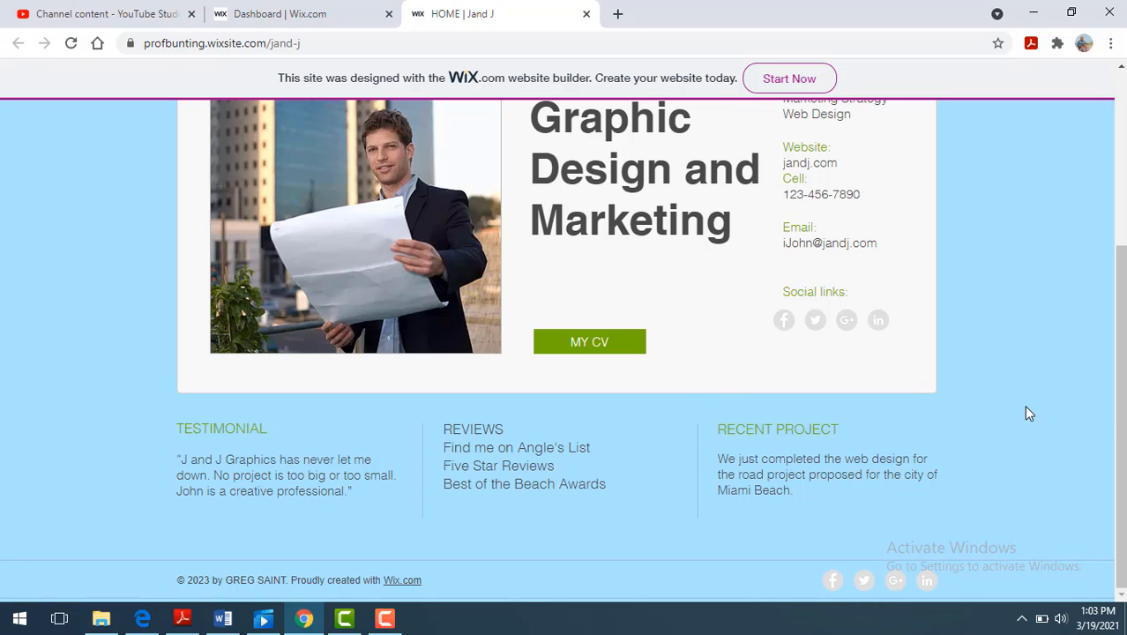
left_click_drag(1119, 428, 1117, 133)
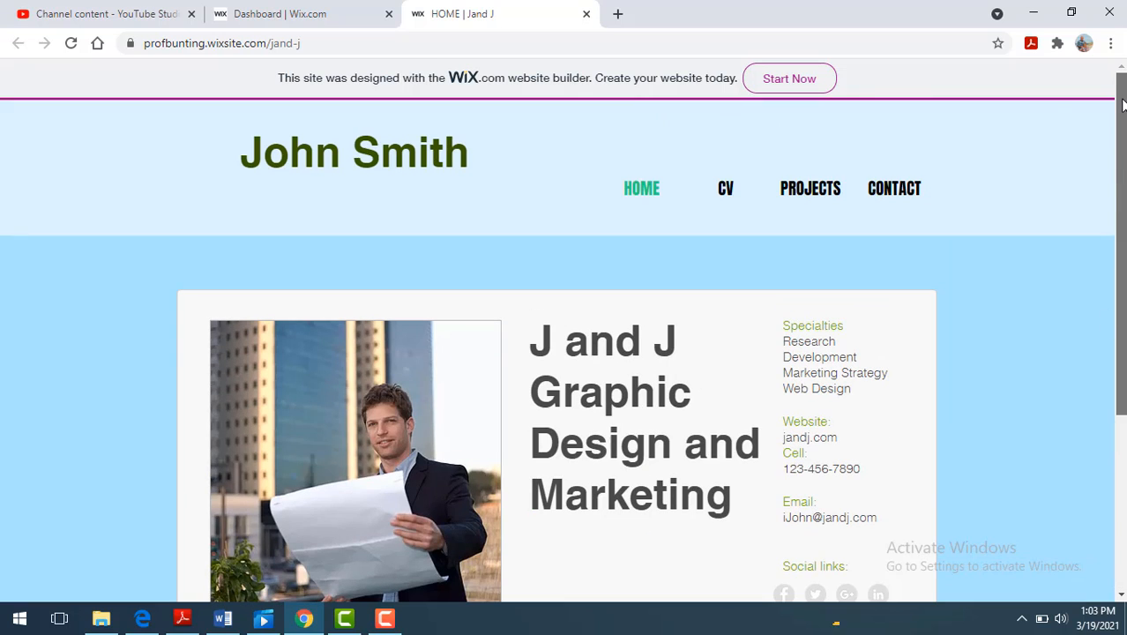
- Open the live site's CV page and review the work experience, education, certifications and skills sections
left_click(727, 191)
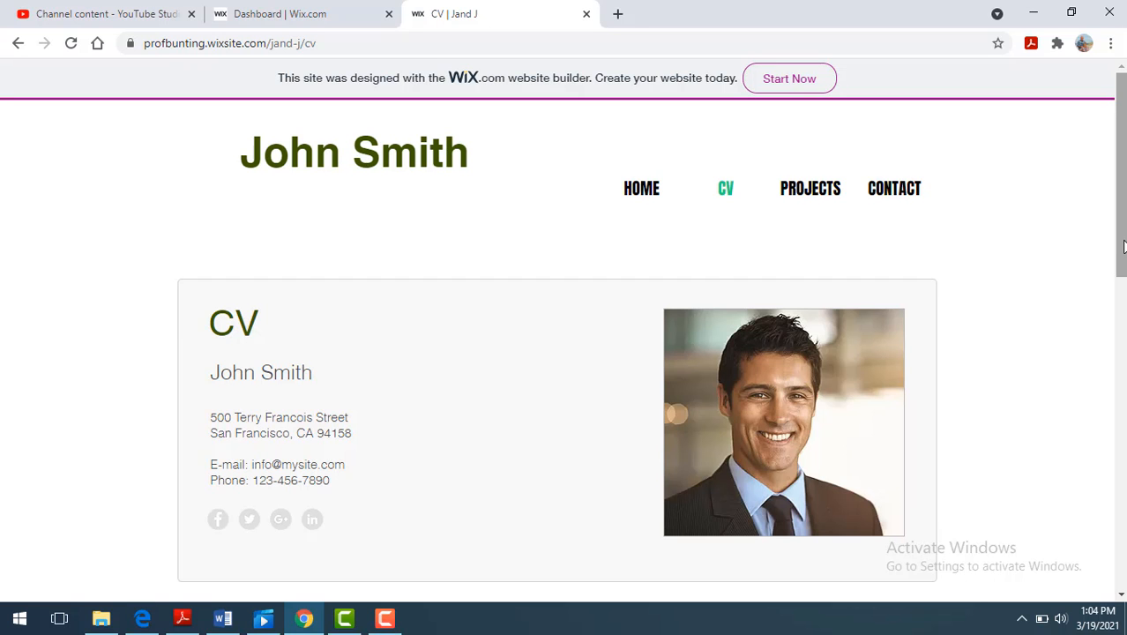
left_click_drag(1123, 247, 1117, 434)
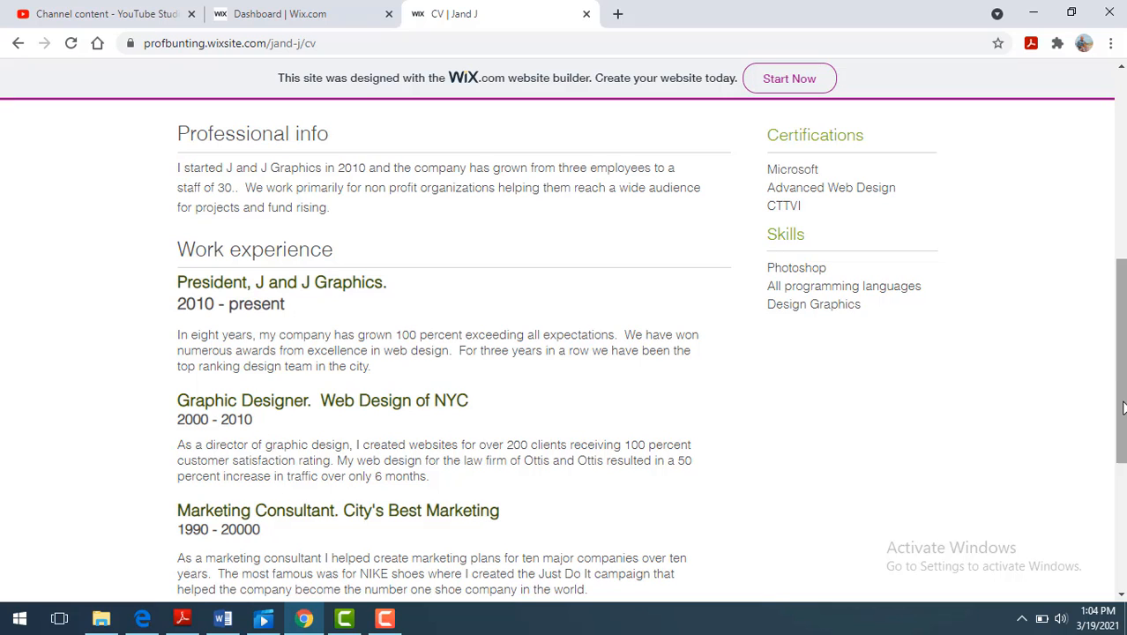
left_click_drag(1123, 407, 1114, 548)
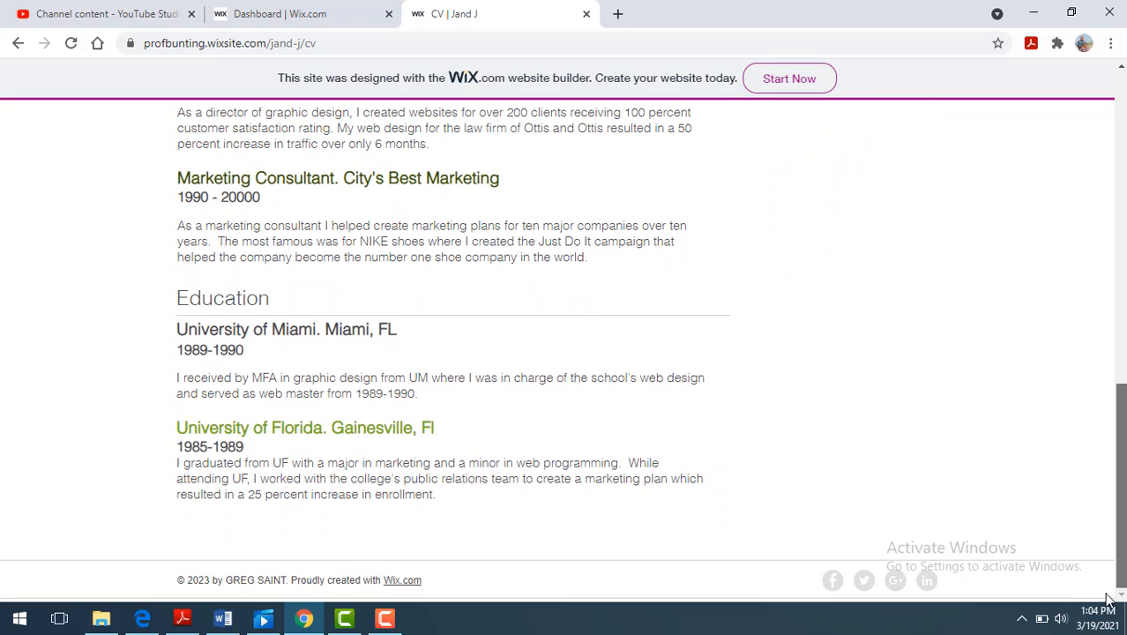
left_click_drag(1106, 598, 1123, 402)
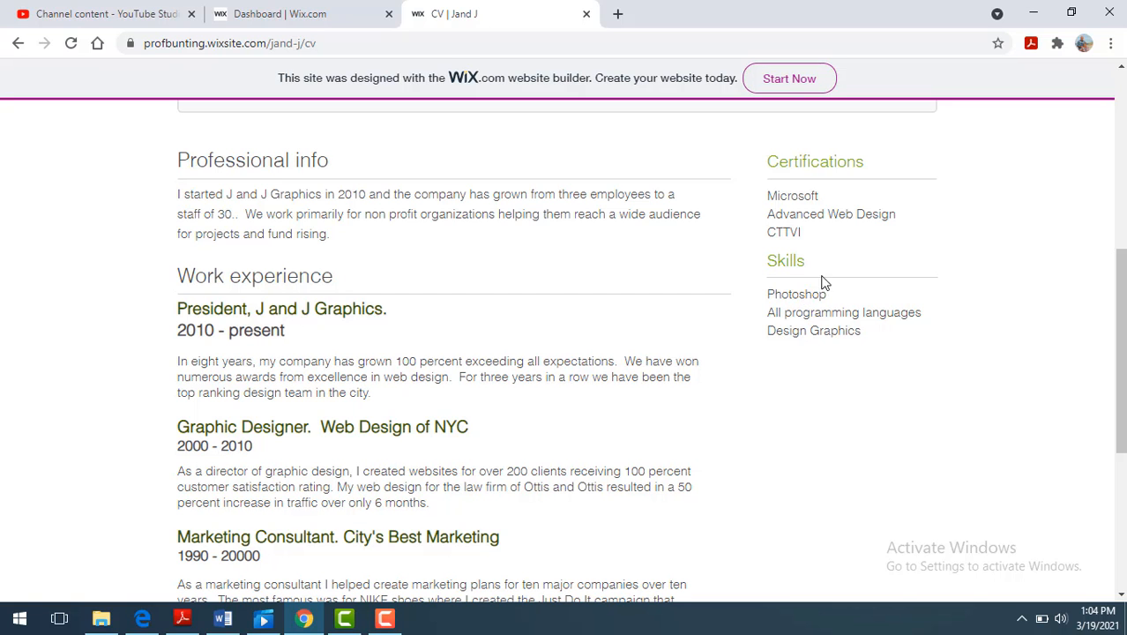
left_click_drag(1122, 391, 1122, 182)
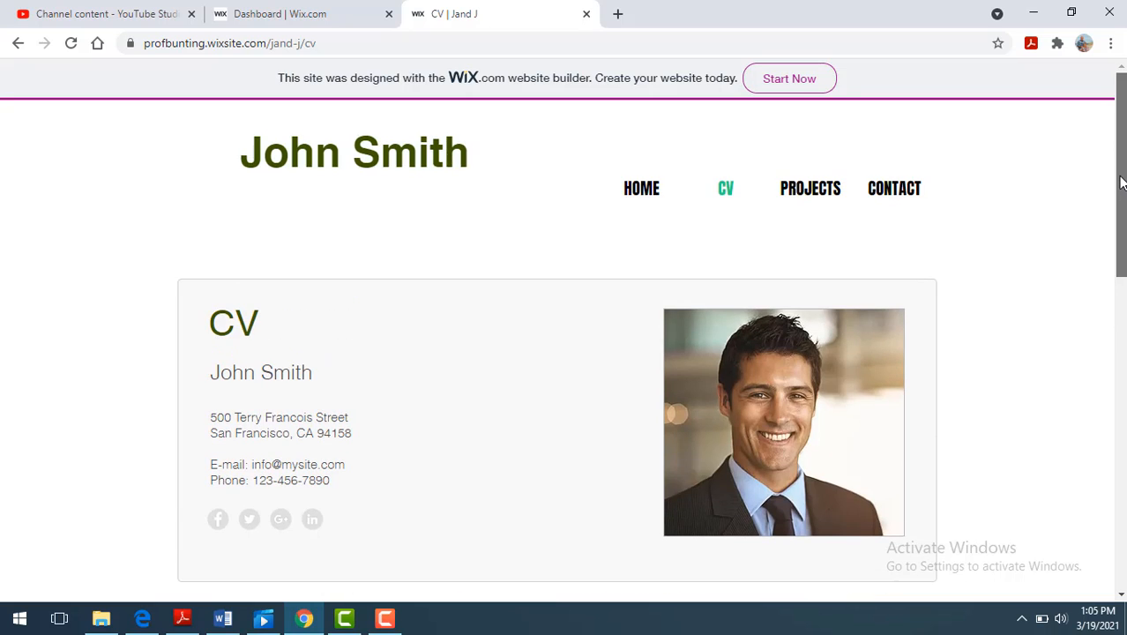
- View the Projects page and the Contact page of the live site
left_click(811, 197)
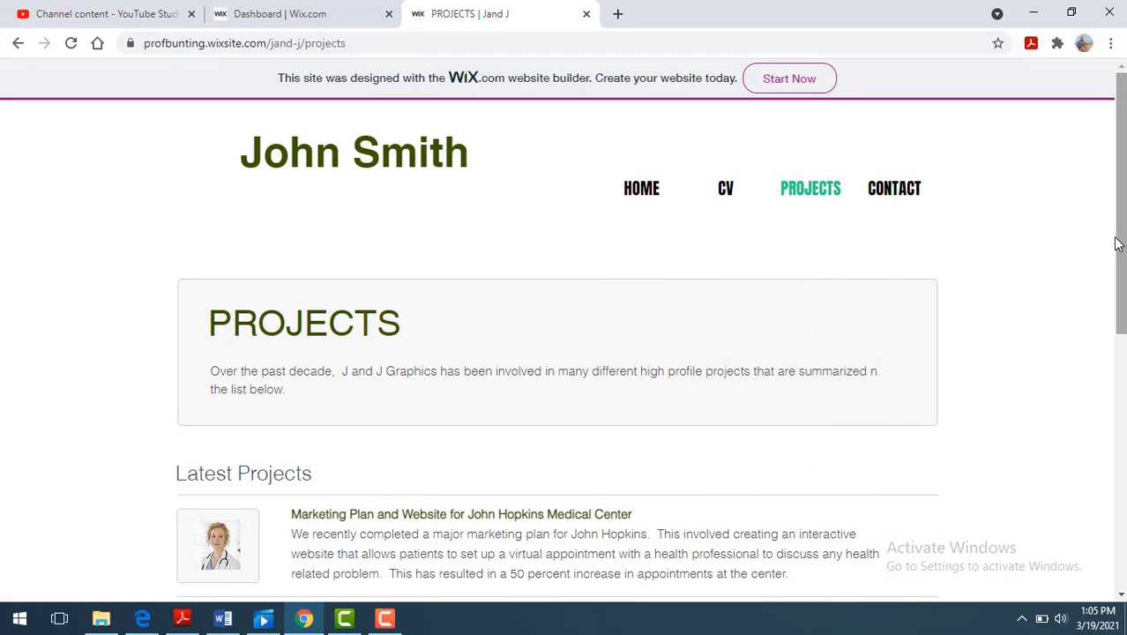
mouse_move(1122, 252)
left_mouse_down()
mouse_move(1124, 517)
mouse_move(1124, 263)
left_mouse_up()
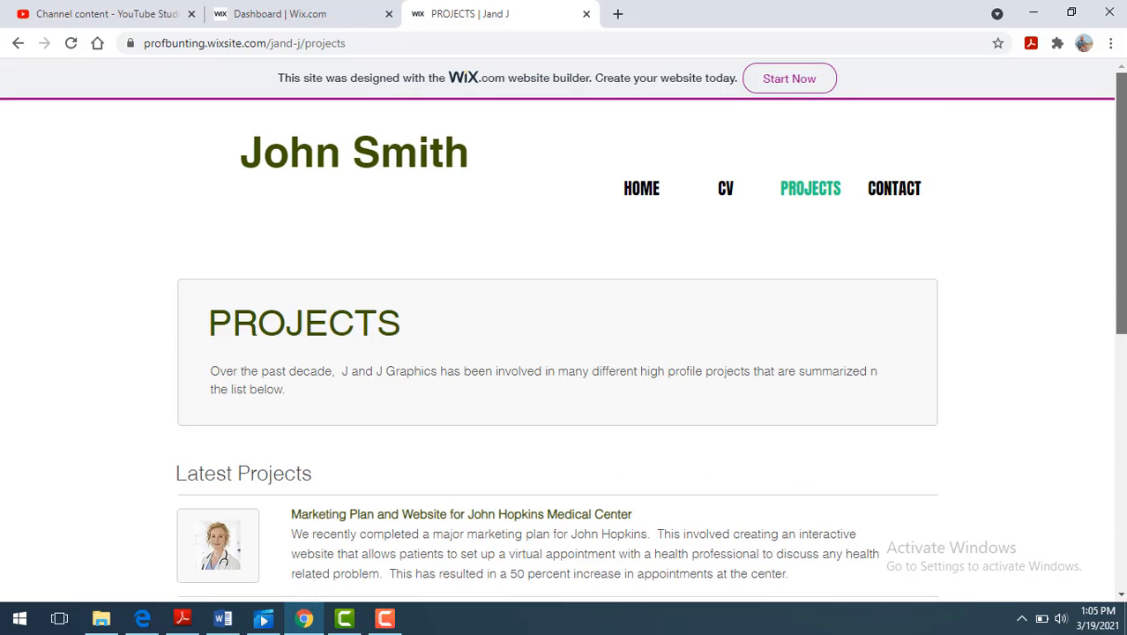
left_click(900, 191)
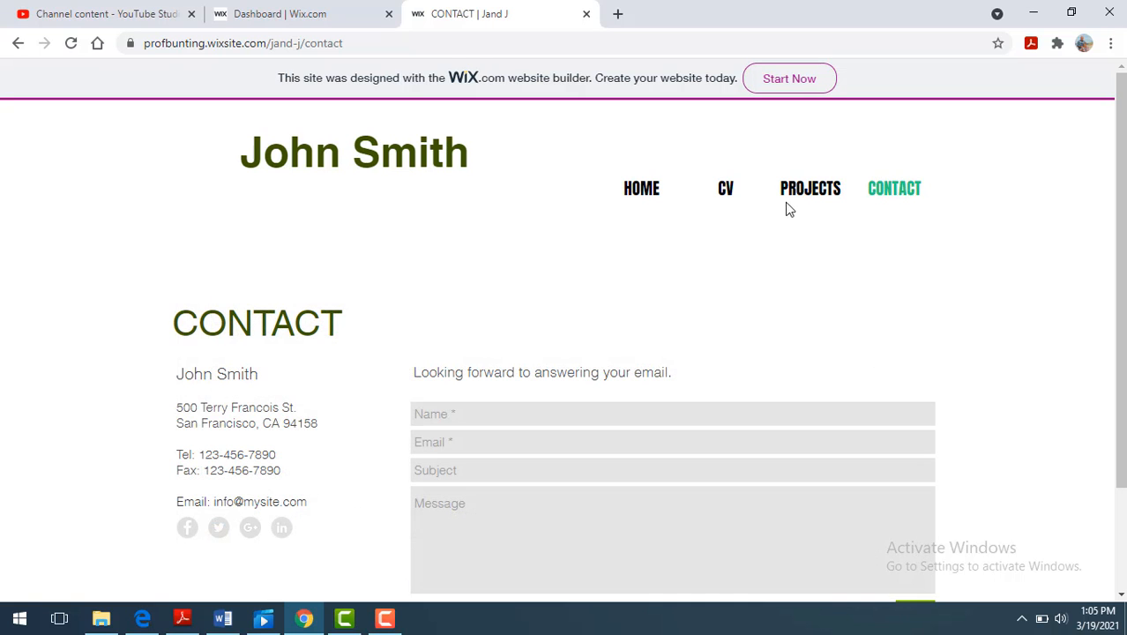
- Return to My Sites and start a new Portfolio & CV website built with the Editor from a template
left_click(319, 18)
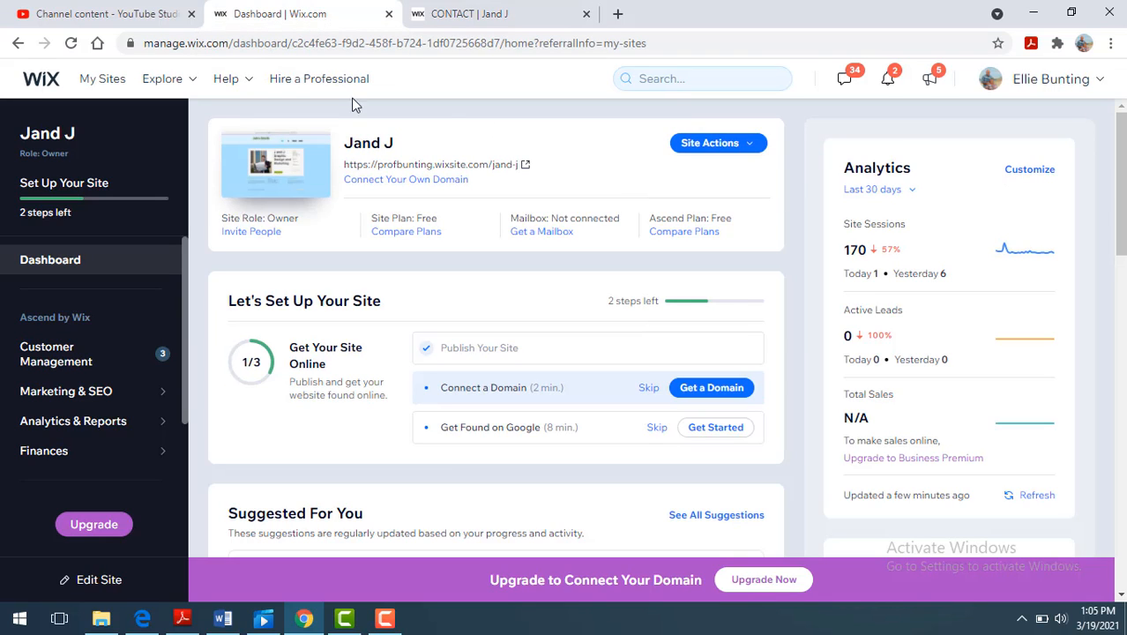
left_click(97, 81)
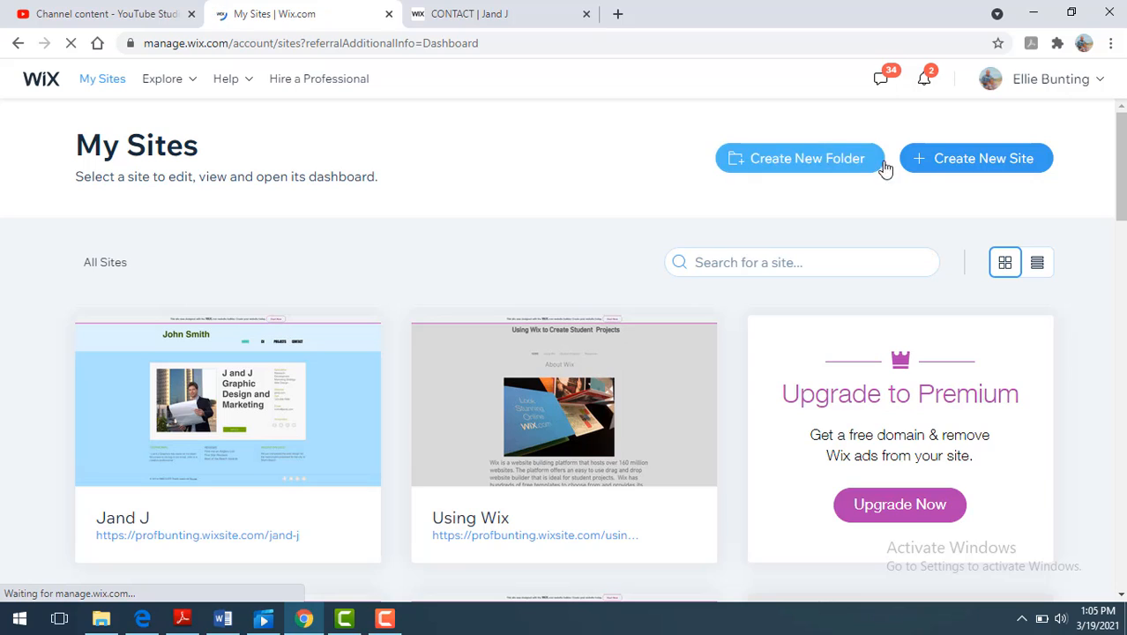
left_click(956, 164)
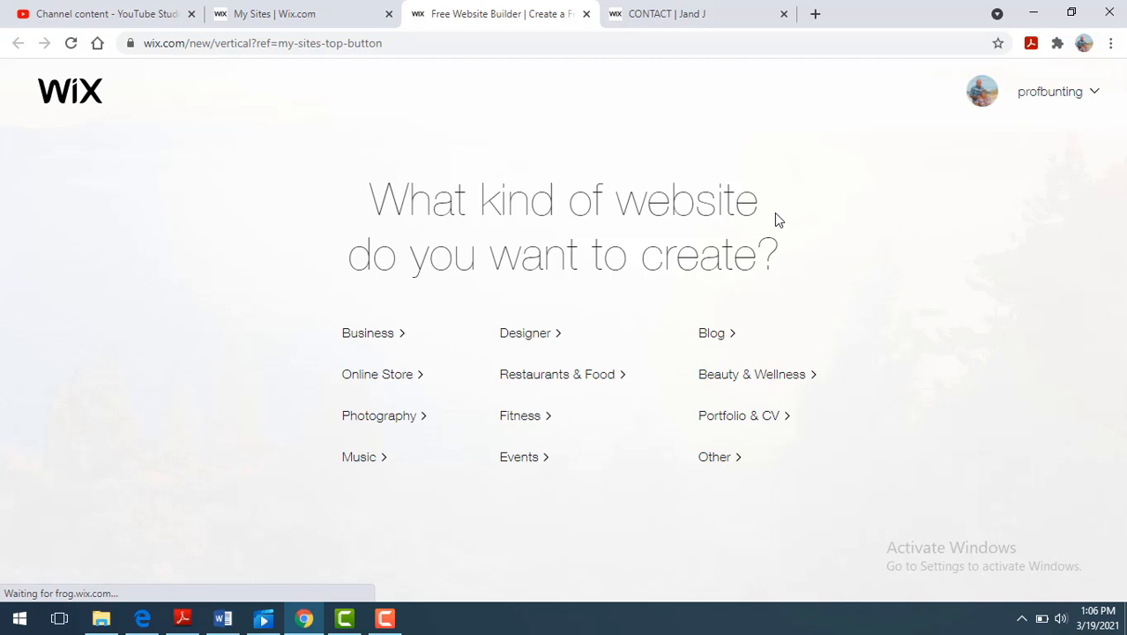
left_click(715, 424)
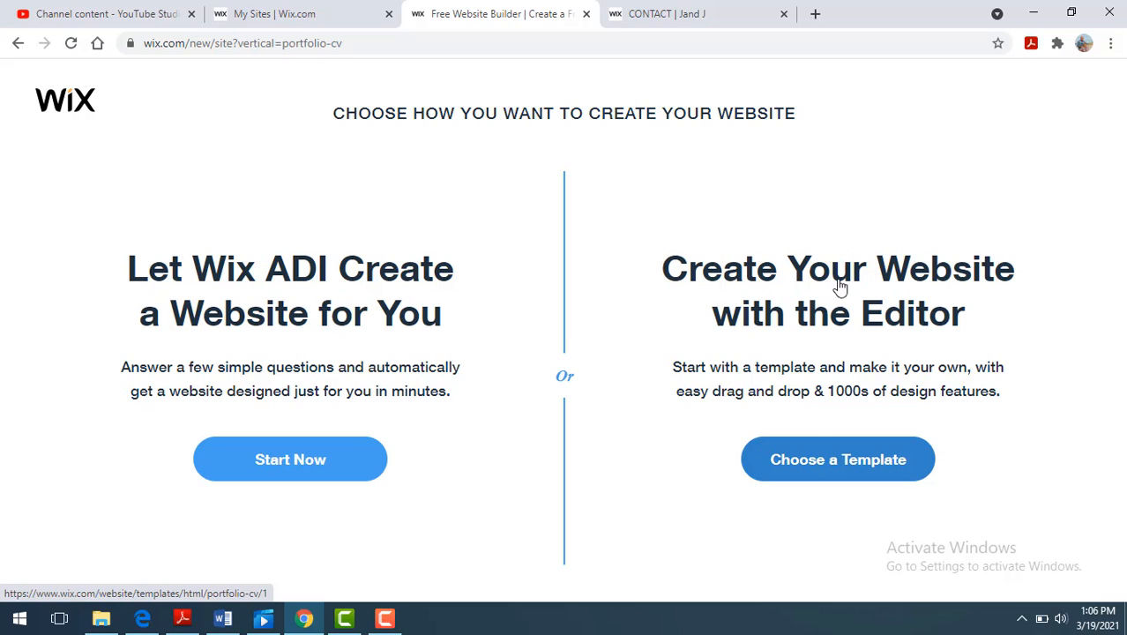
left_click(862, 463)
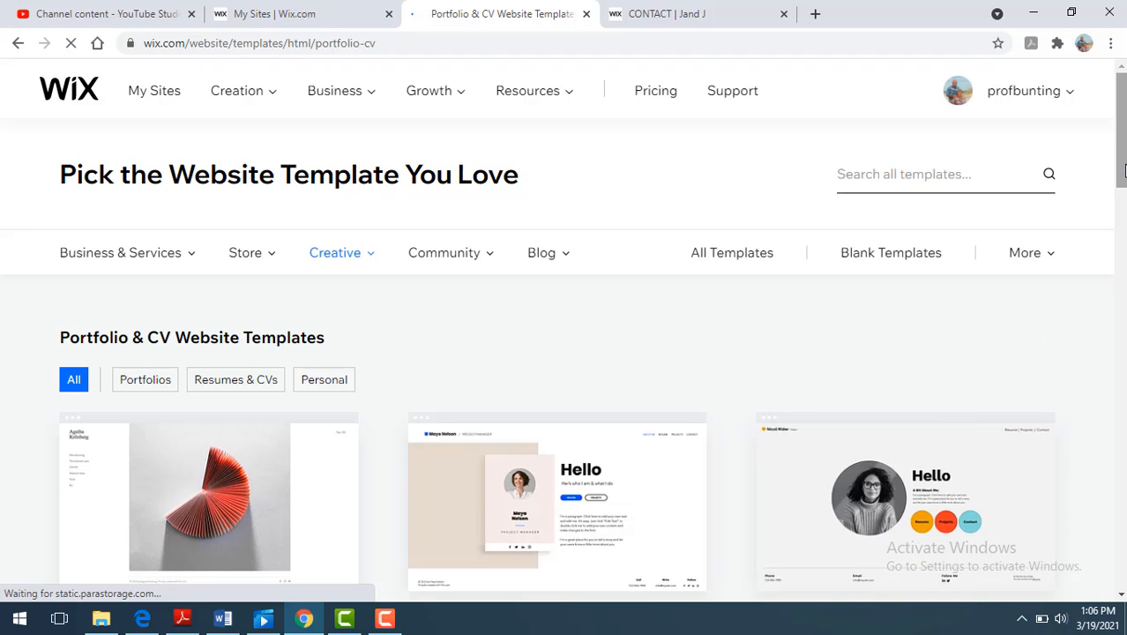
- Browse the first and second pages of Portfolio & CV website templates
left_click_drag(1124, 172, 1124, 386)
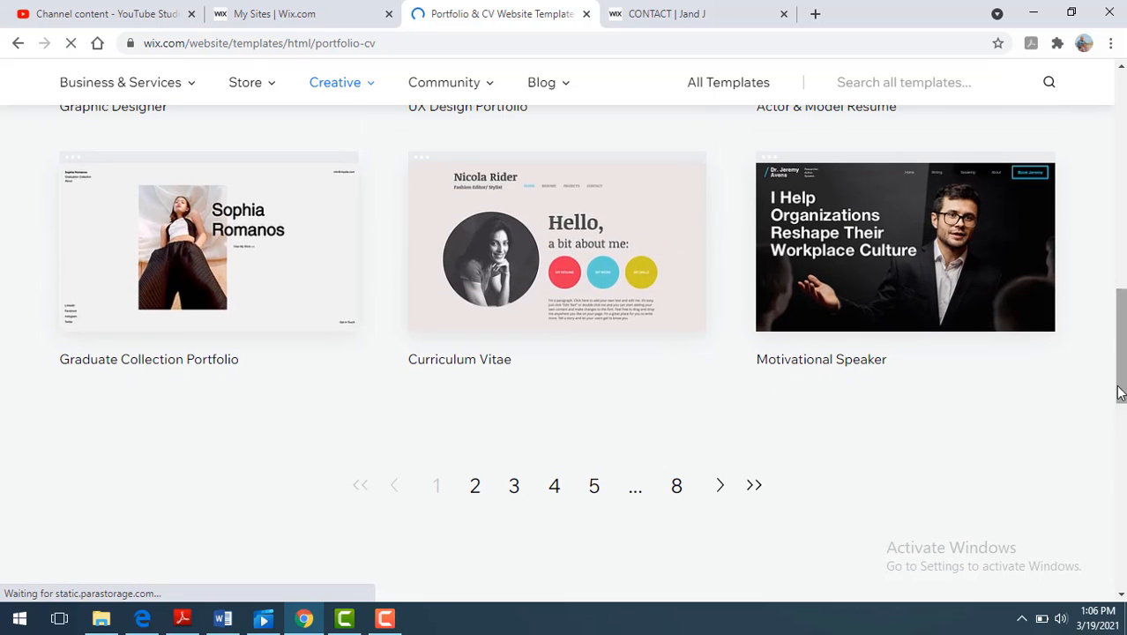
left_click(476, 490)
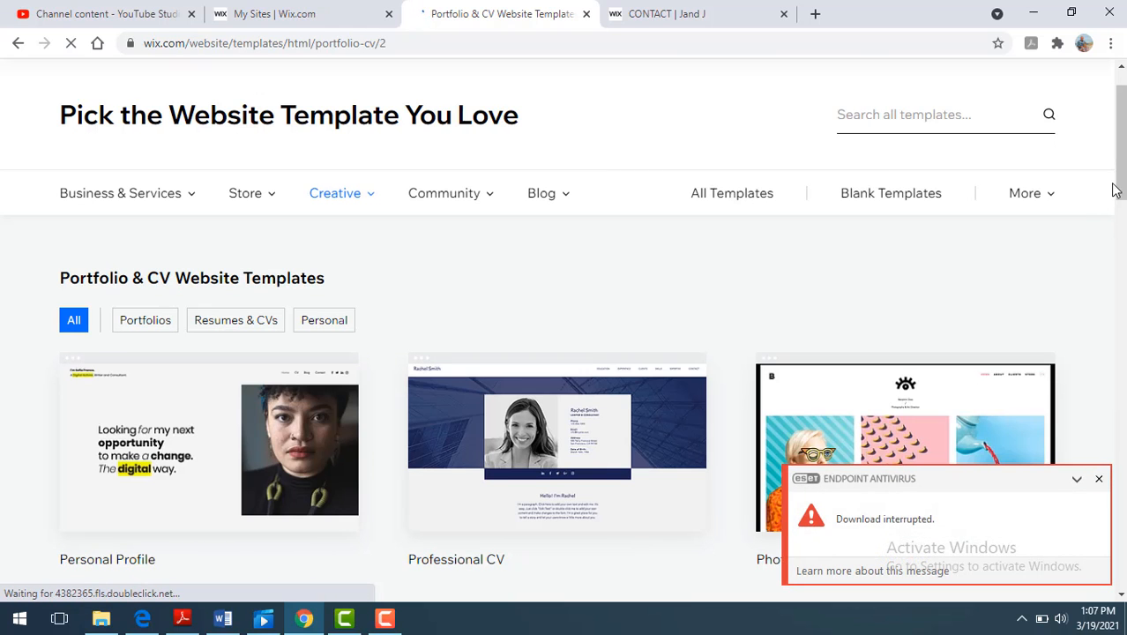
scroll(1120, 184, "down", 2)
scroll(565, 352, "down", 8)
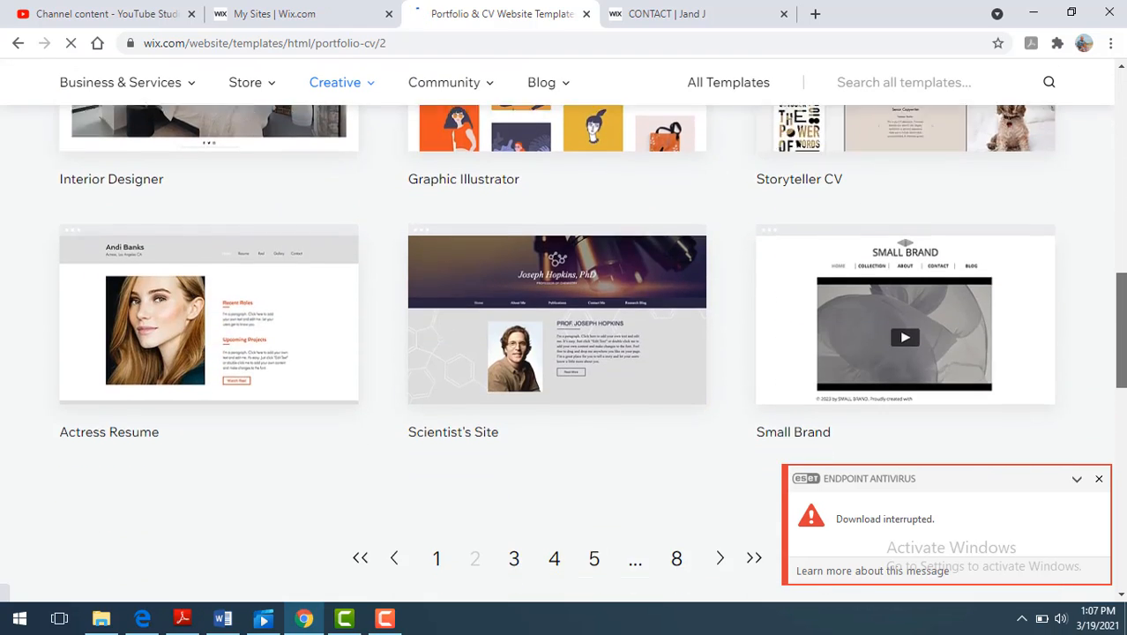
scroll(1123, 482, "down", 6)
scroll(1123, 482, "up", 8)
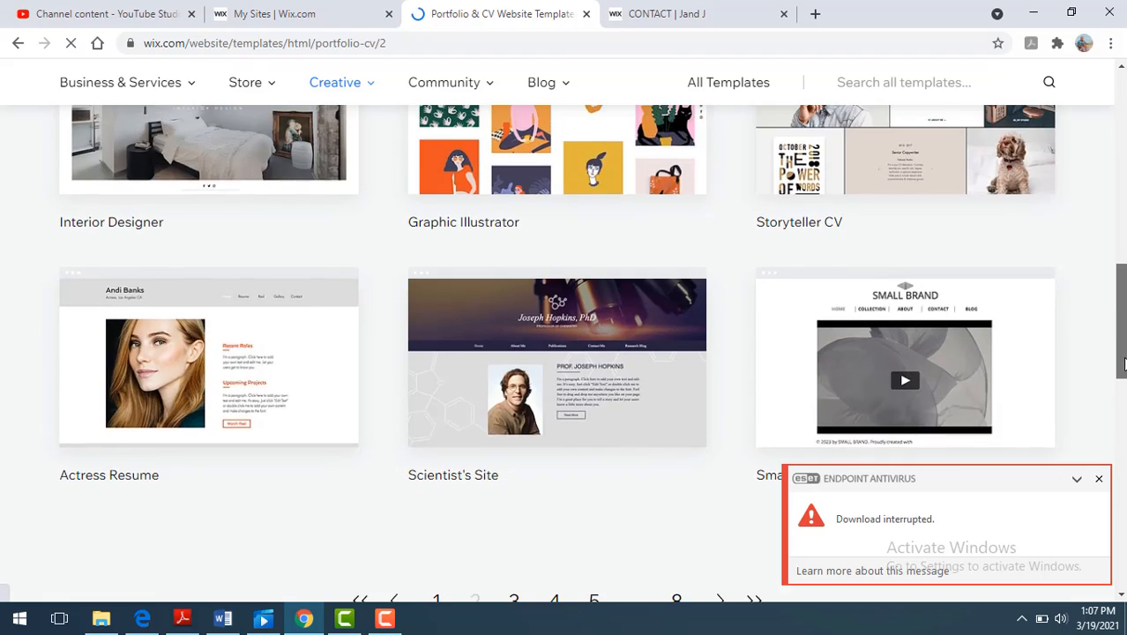
scroll(697, 422, "down", 2)
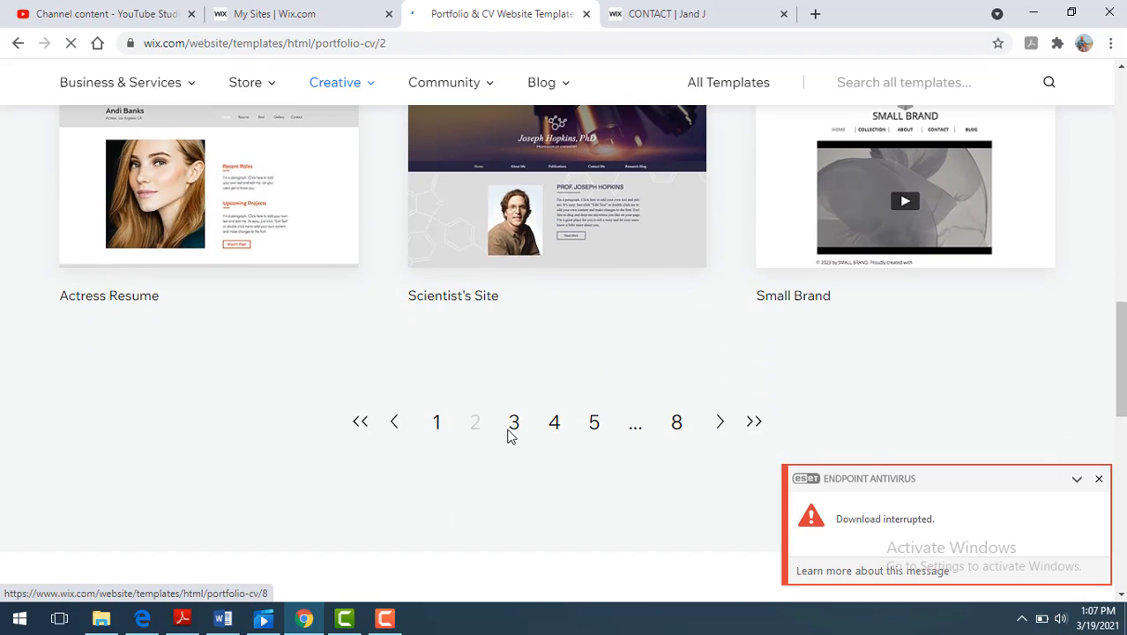
- Browse the third and fourth pages of Portfolio & CV website templates
left_click(515, 424)
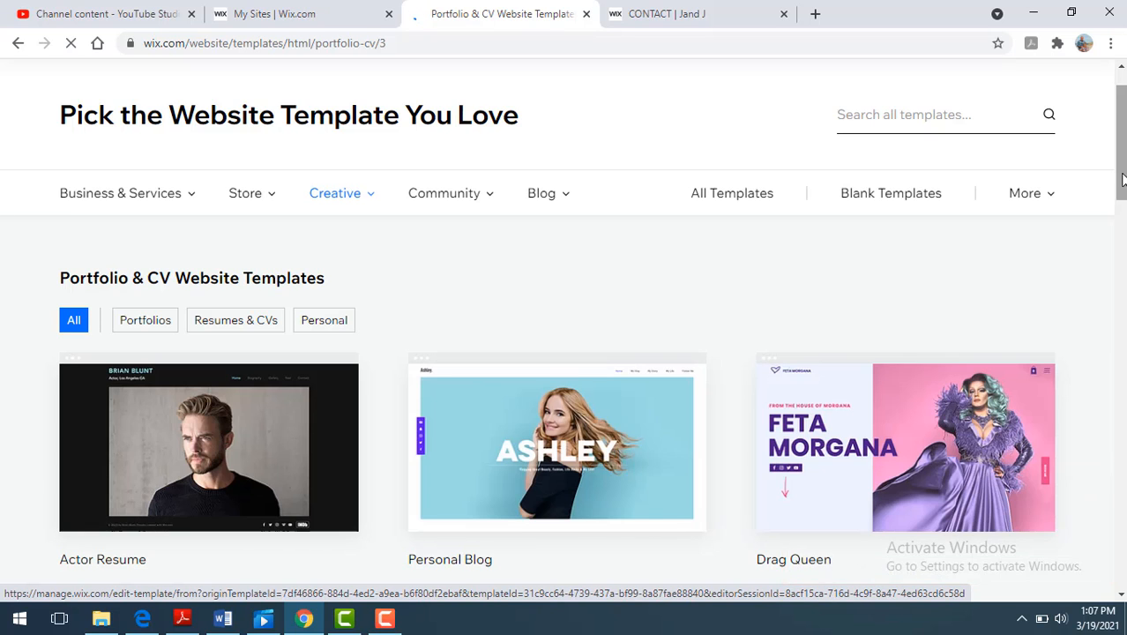
left_click_drag(1123, 180, 1123, 233)
scroll(565, 353, "down", 7)
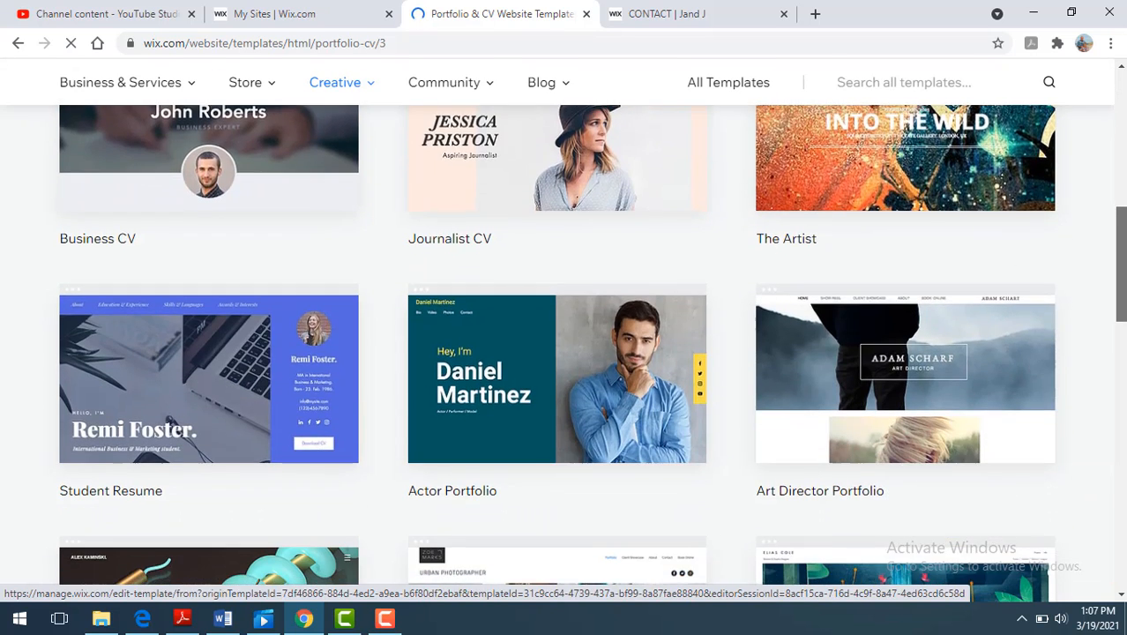
scroll(917, 421, "down", 2)
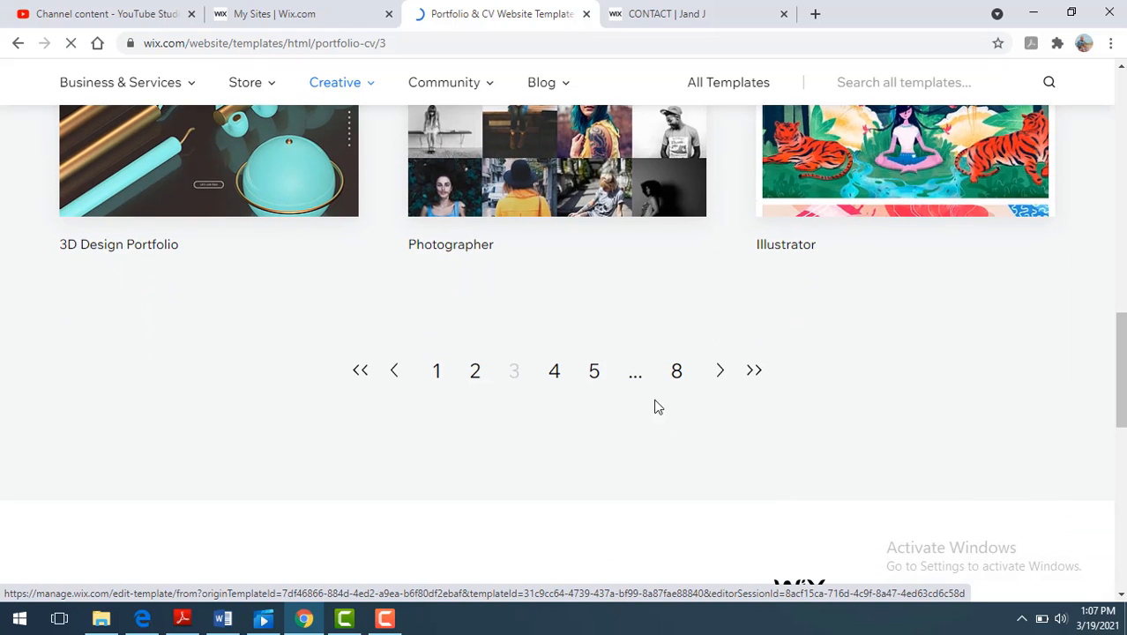
left_click(555, 374)
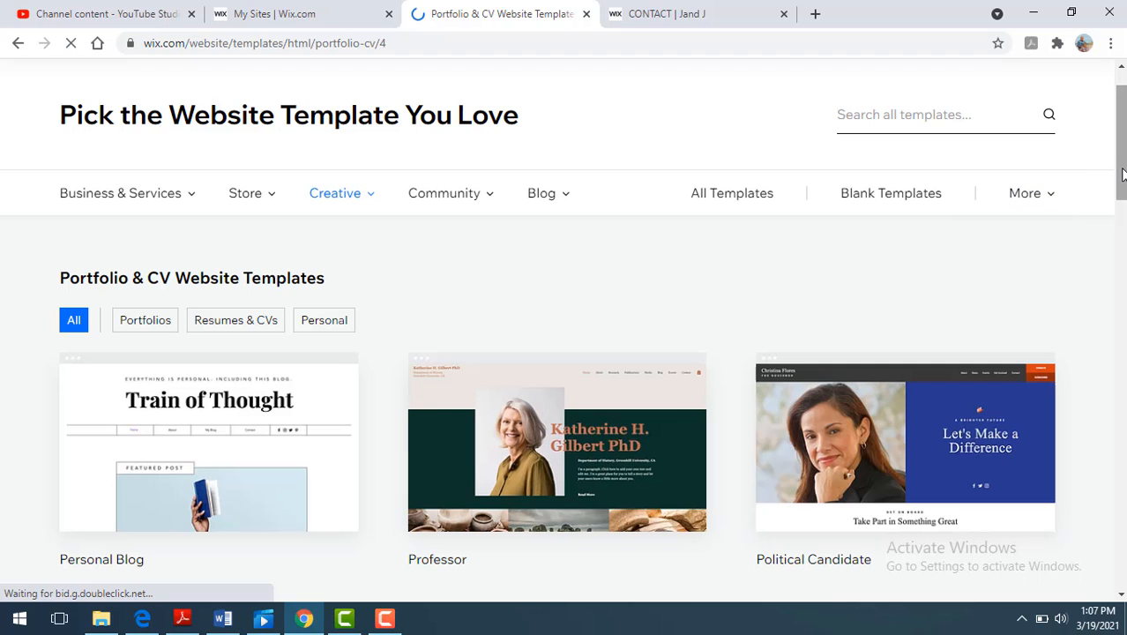
mouse_move(1122, 174)
left_mouse_down()
mouse_move(1122, 468)
mouse_move(1122, 165)
left_mouse_up()
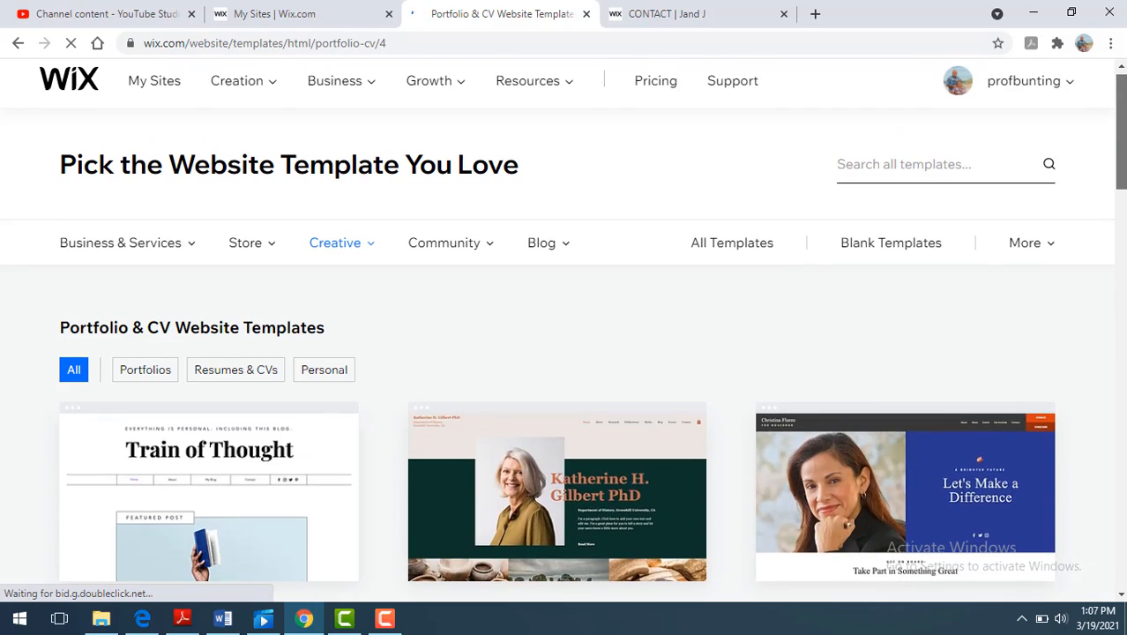
- Search all templates for the sample person's name shown in the Online Resume template
left_click(900, 169)
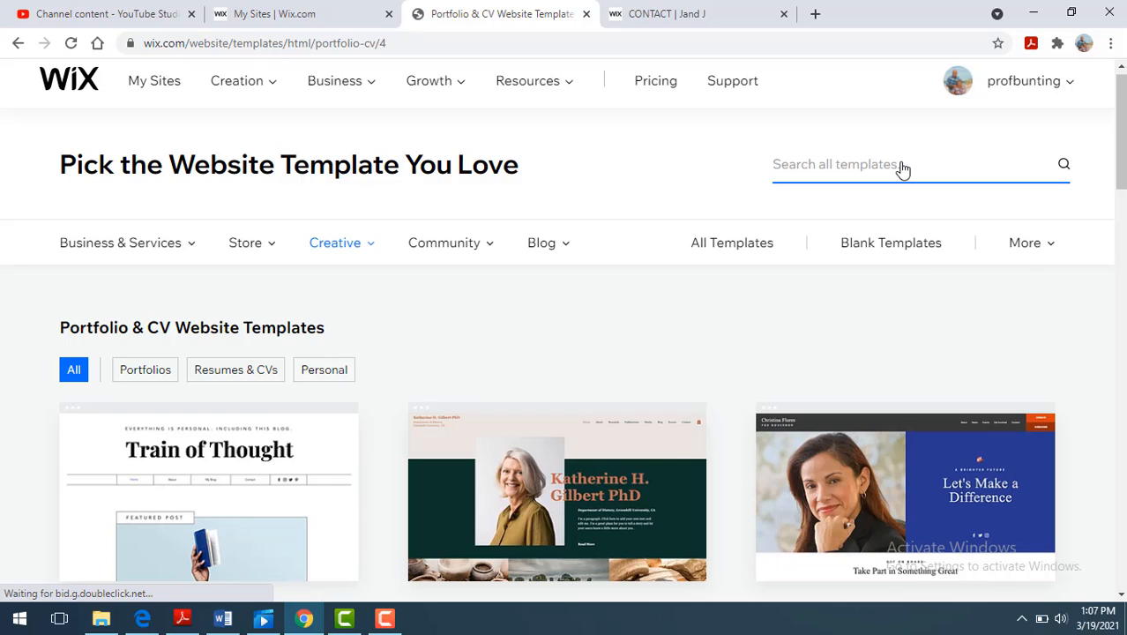
type("greg saint")
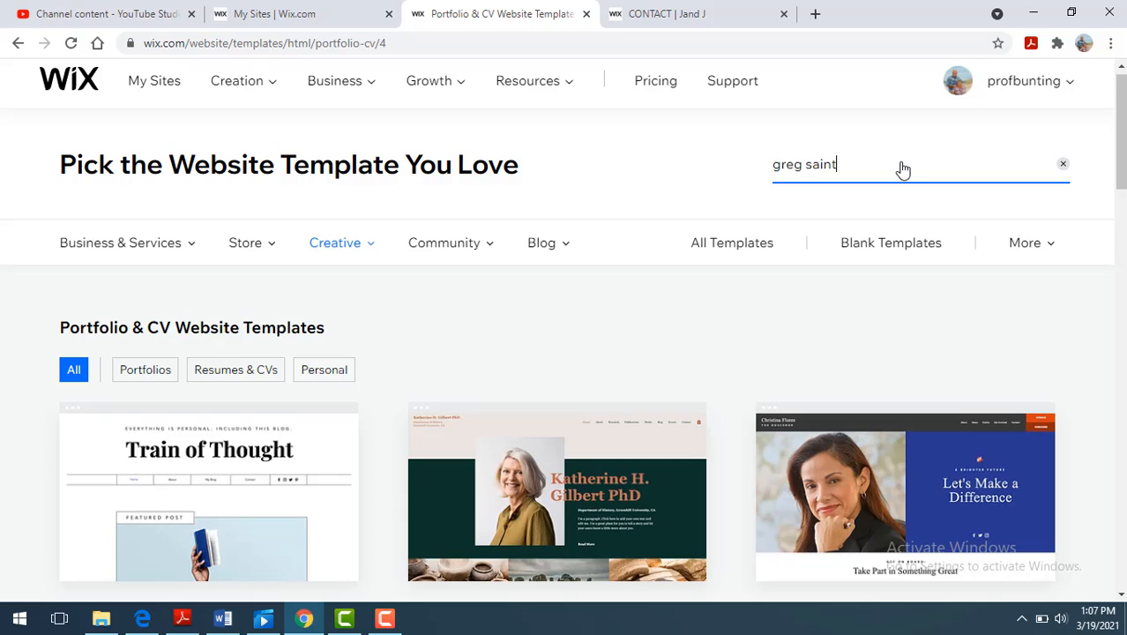
key("Return")
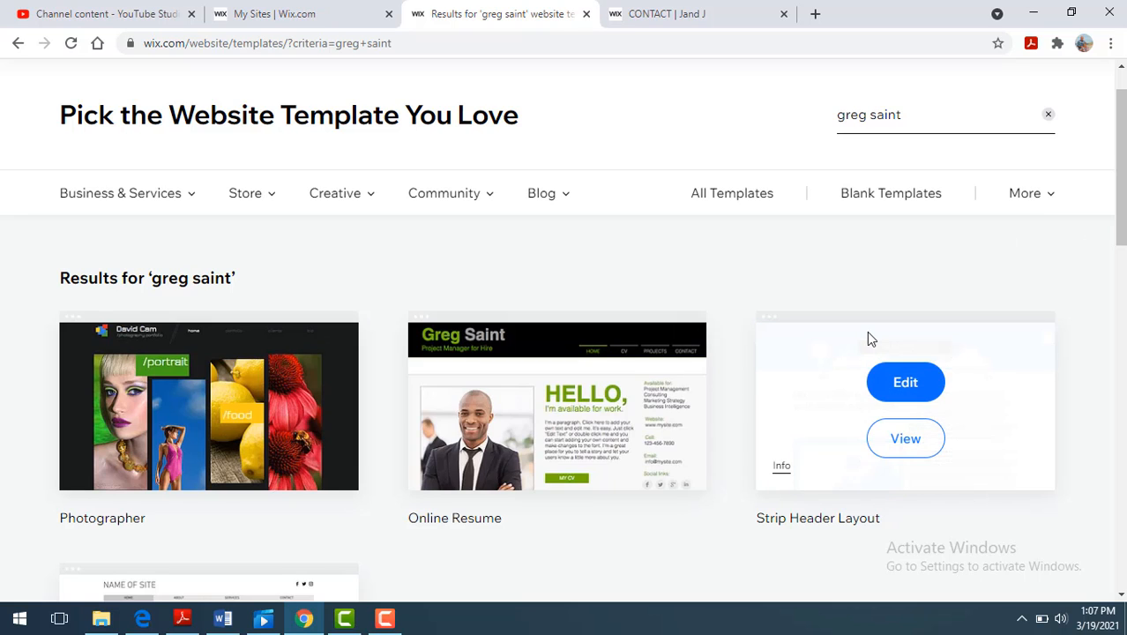
- Open the Online Resume template for editing and dismiss the getting-started introduction
mouse_move(585, 397)
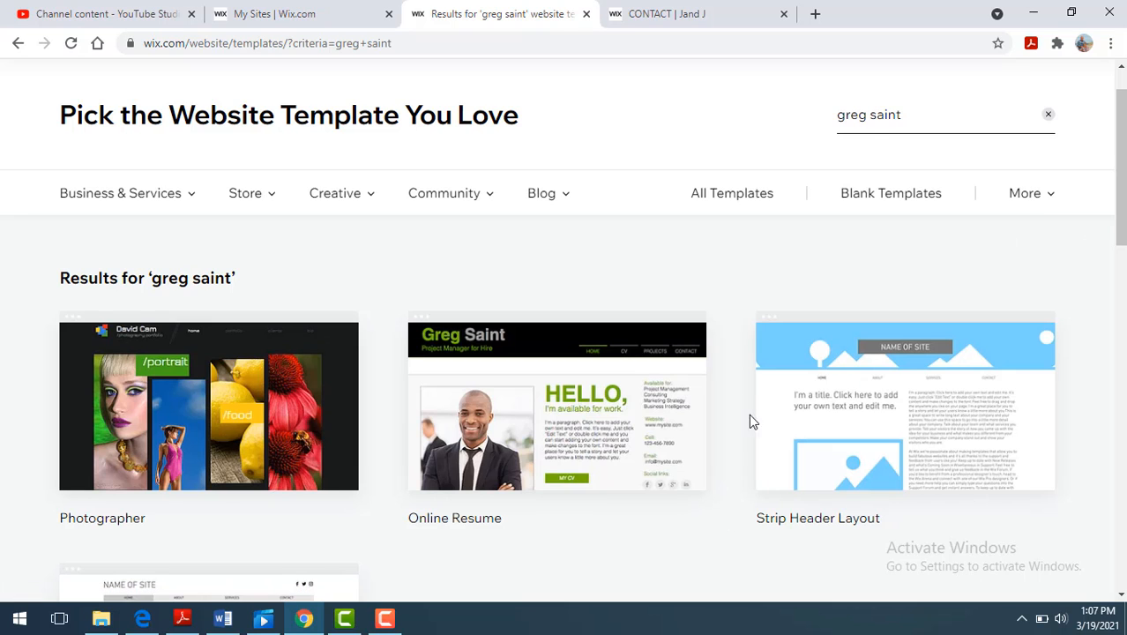
mouse_move(618, 388)
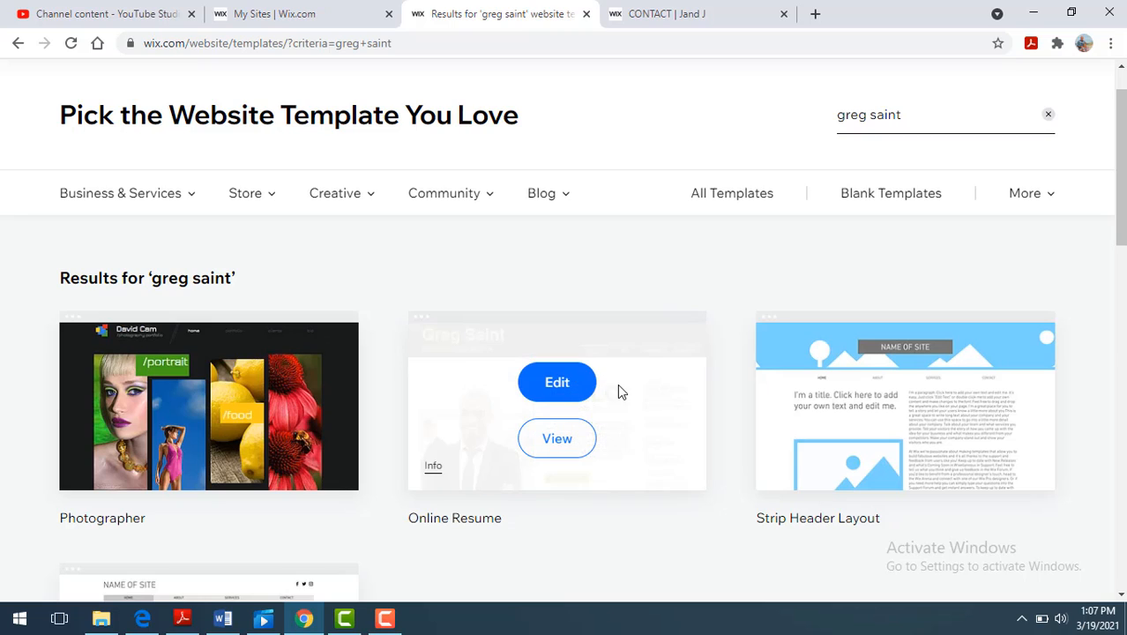
left_click(553, 386)
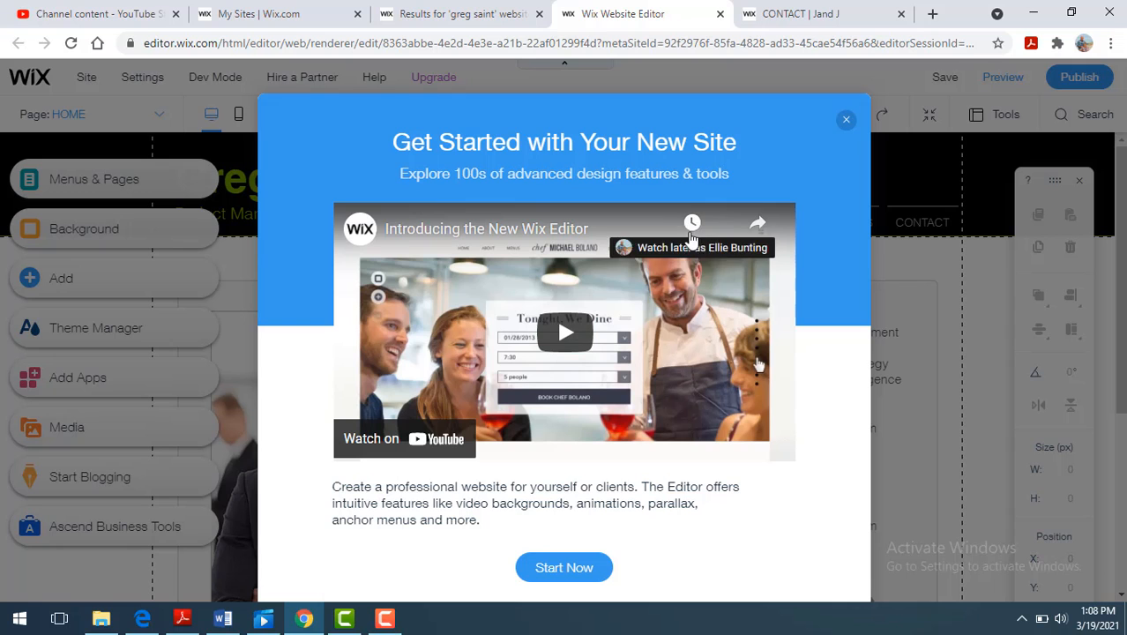
left_click(848, 120)
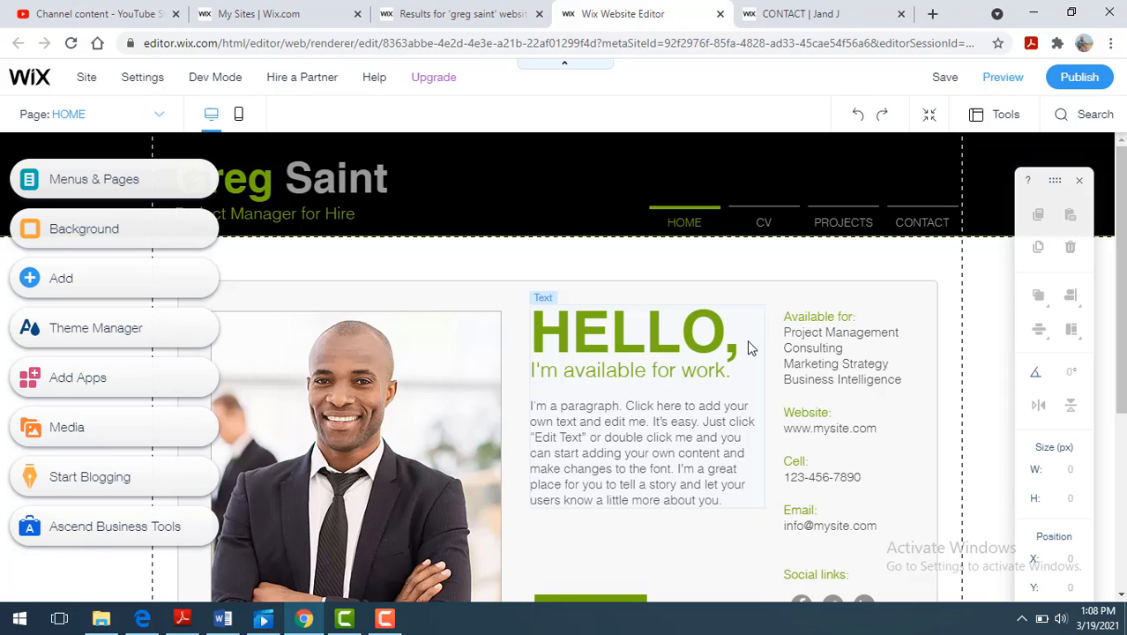
- Review the list of pages in the site menu
left_click(140, 181)
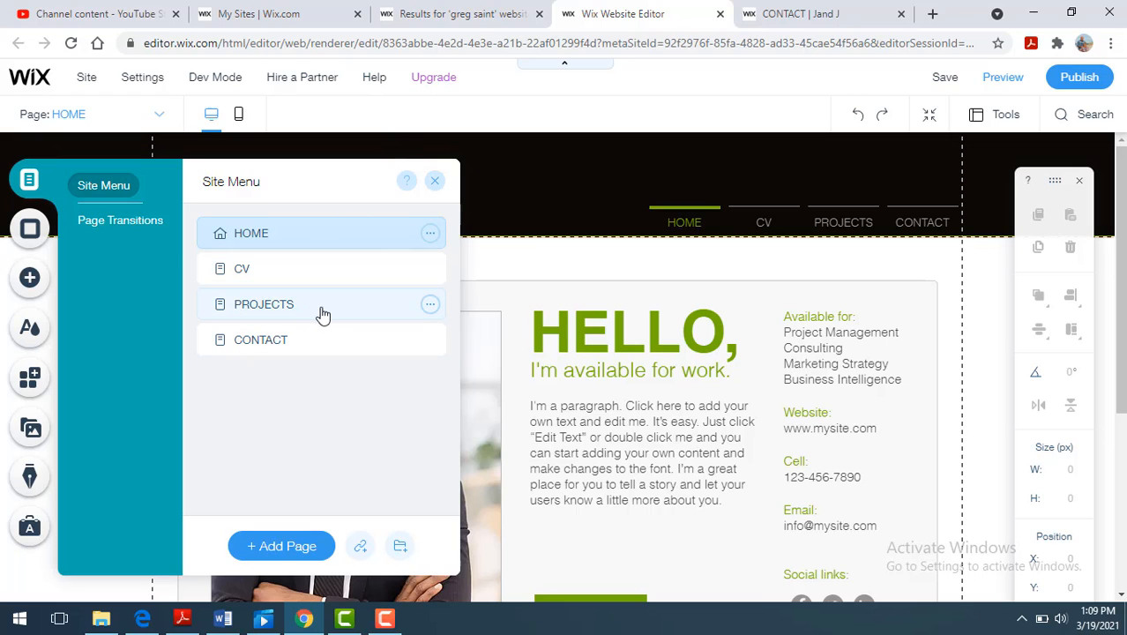
left_click(434, 183)
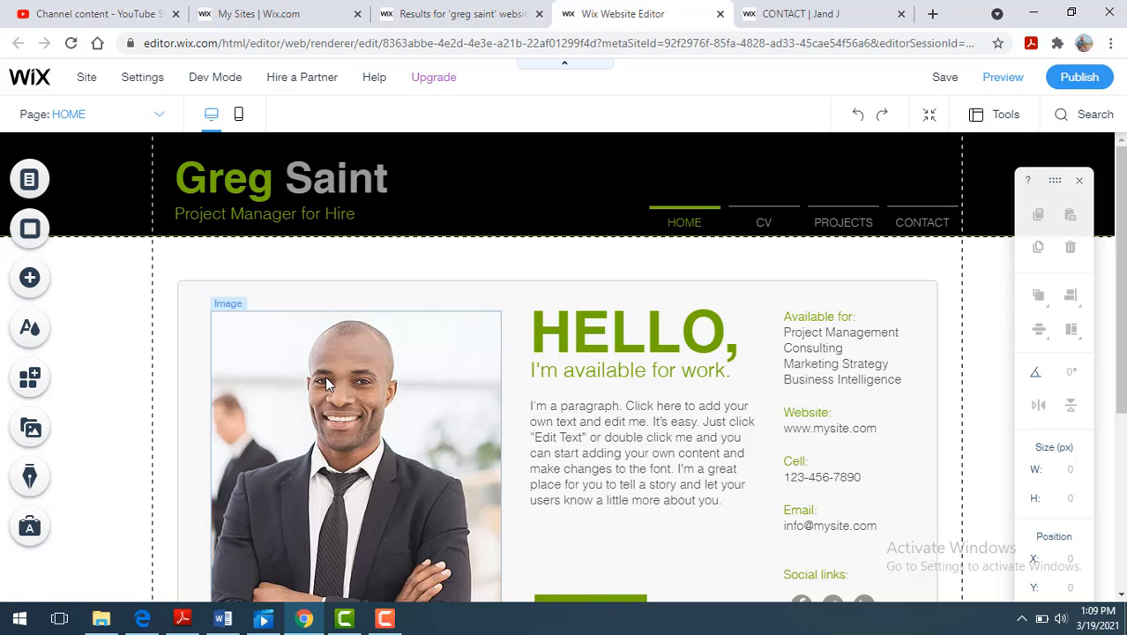
- Start replacing the home page portrait and search Media from Wix for "businessman" images
left_click(325, 376)
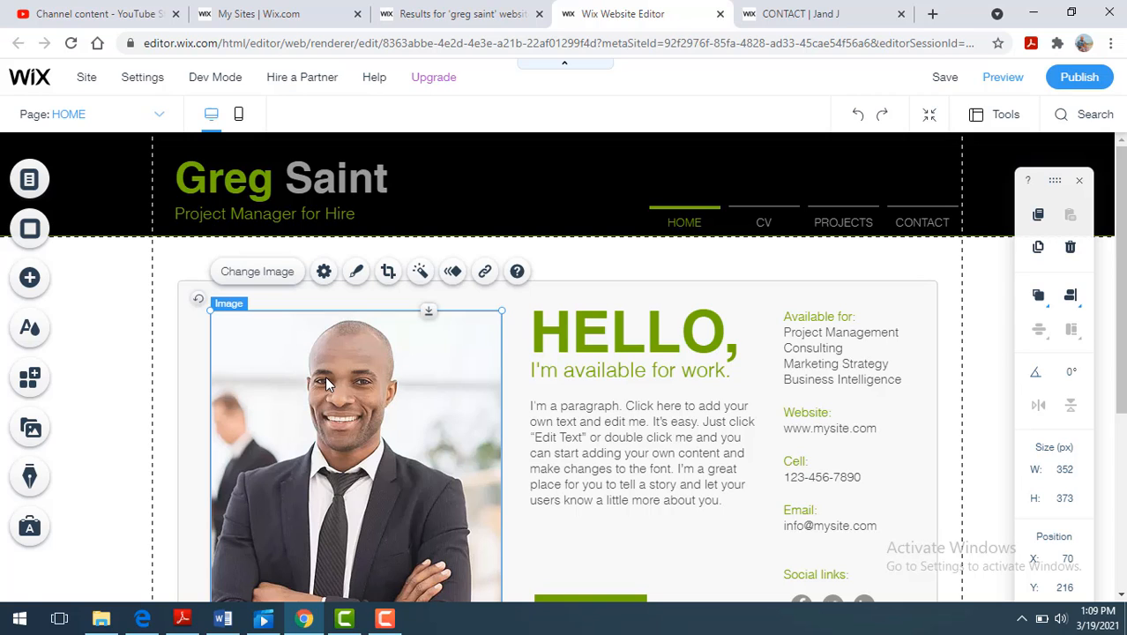
left_click(254, 276)
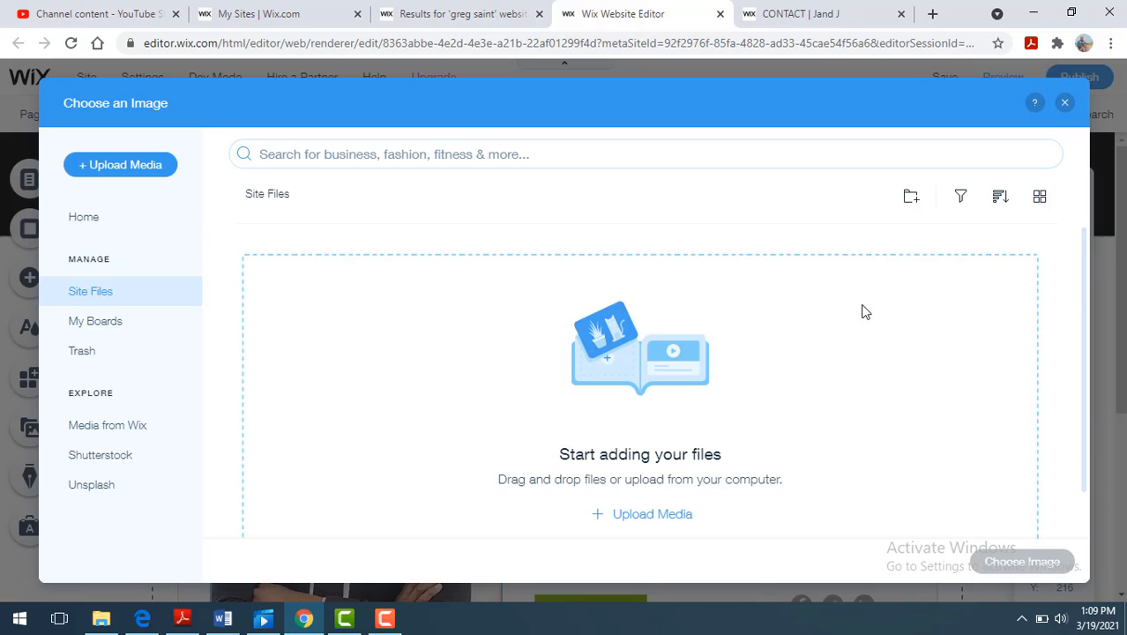
left_click(459, 156)
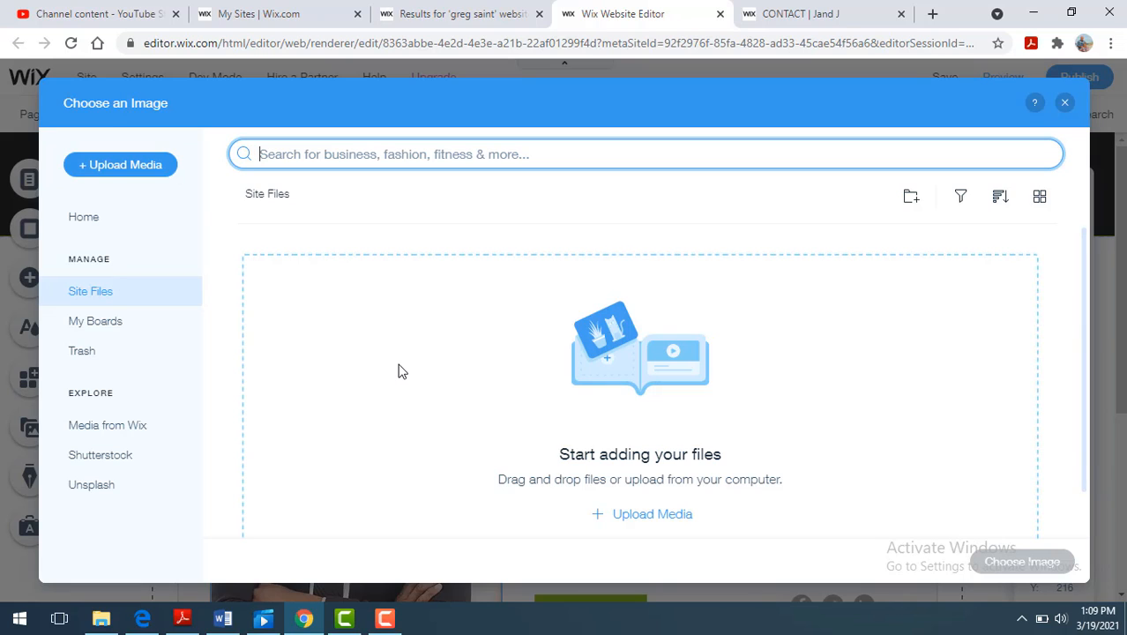
left_click(119, 430)
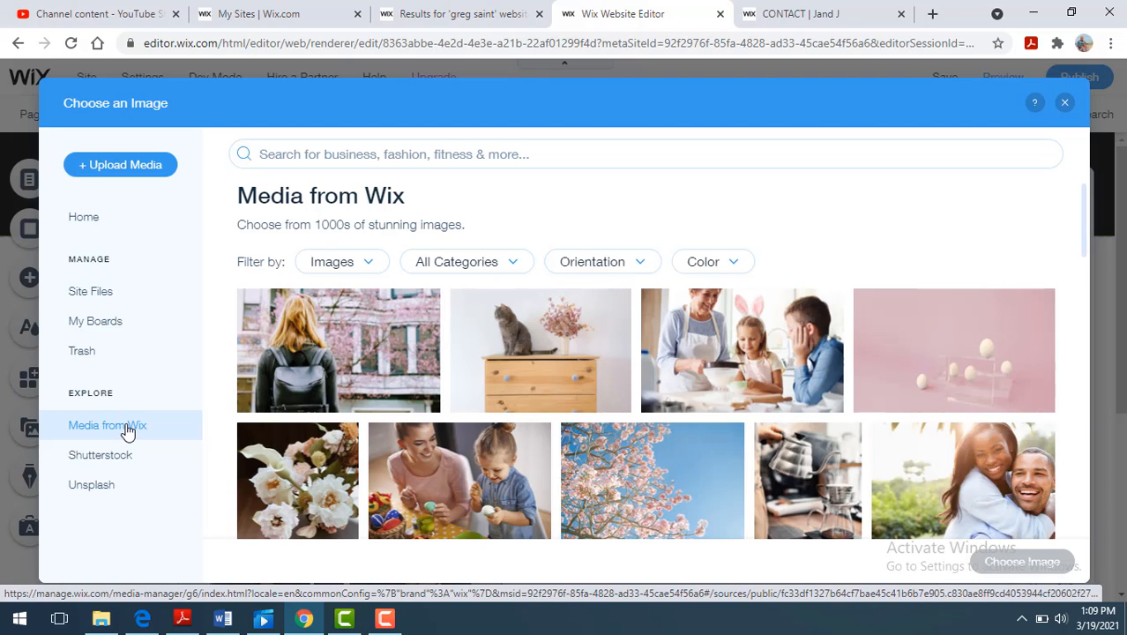
left_click(411, 151)
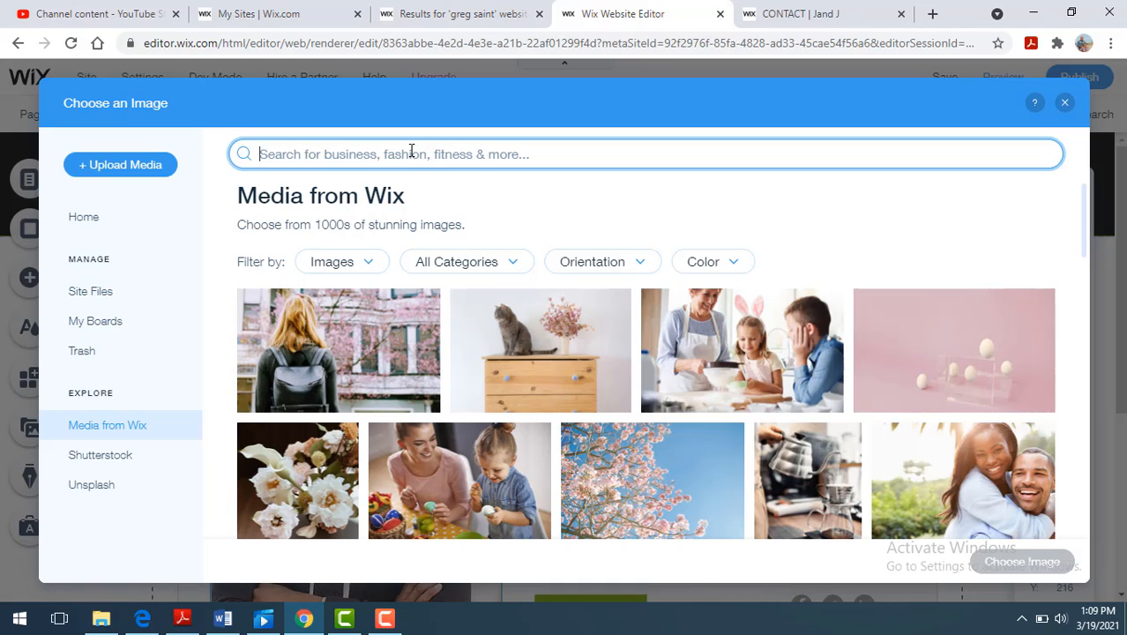
type("bu")
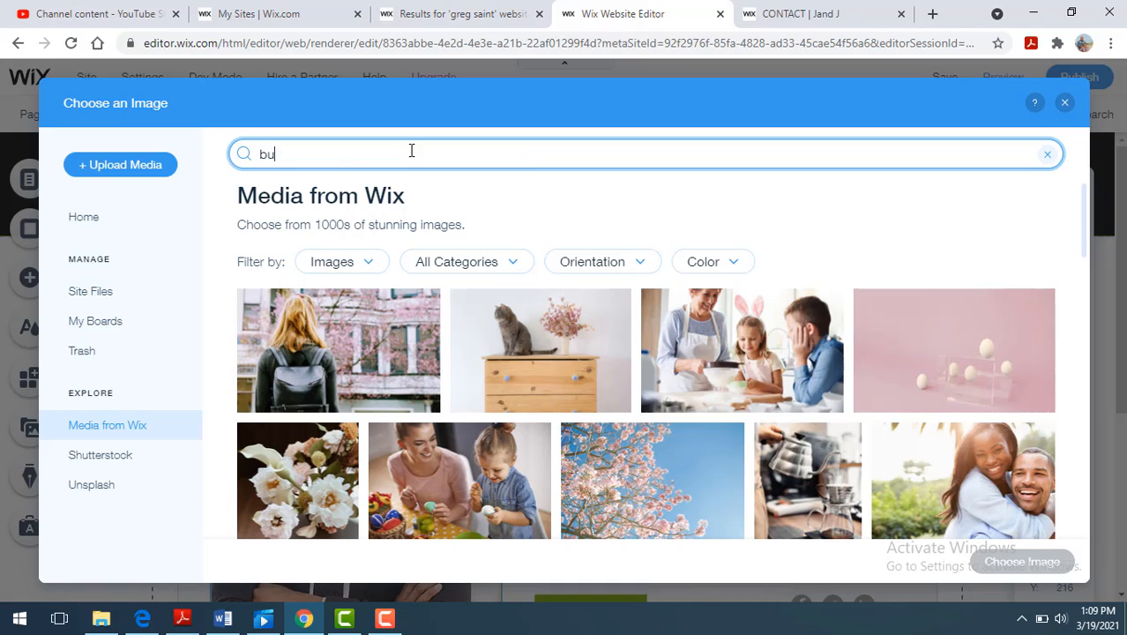
type("sinessman")
key("Return")
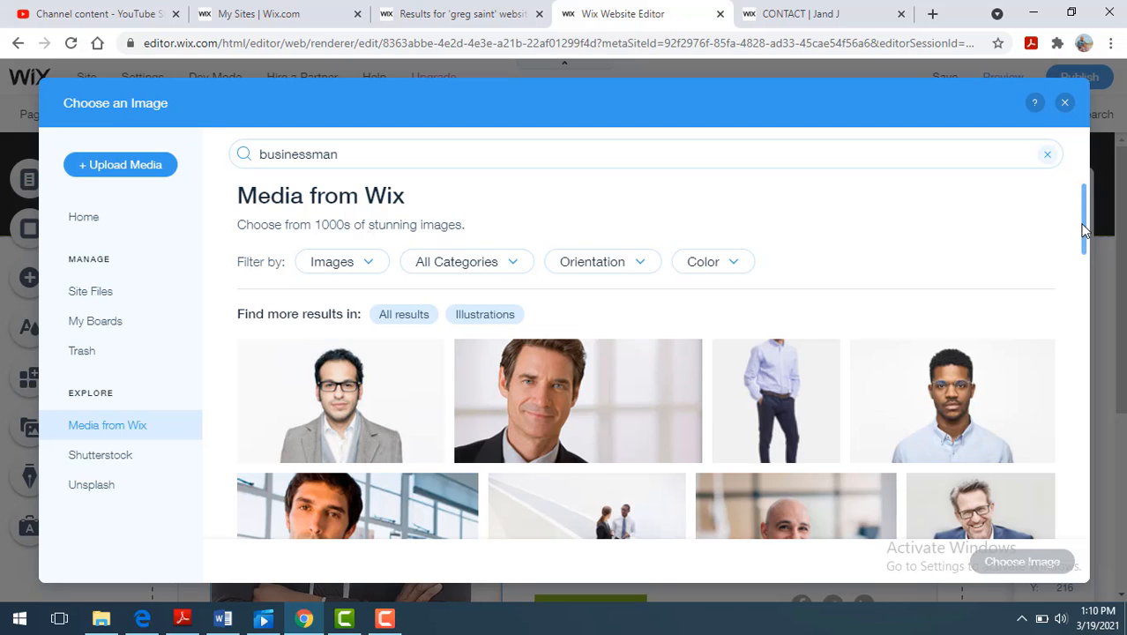
- Replace the home page portrait with the photo of the smiling bearded man in a navy suit and open-collar white shirt
left_click_drag(1084, 223, 1062, 339)
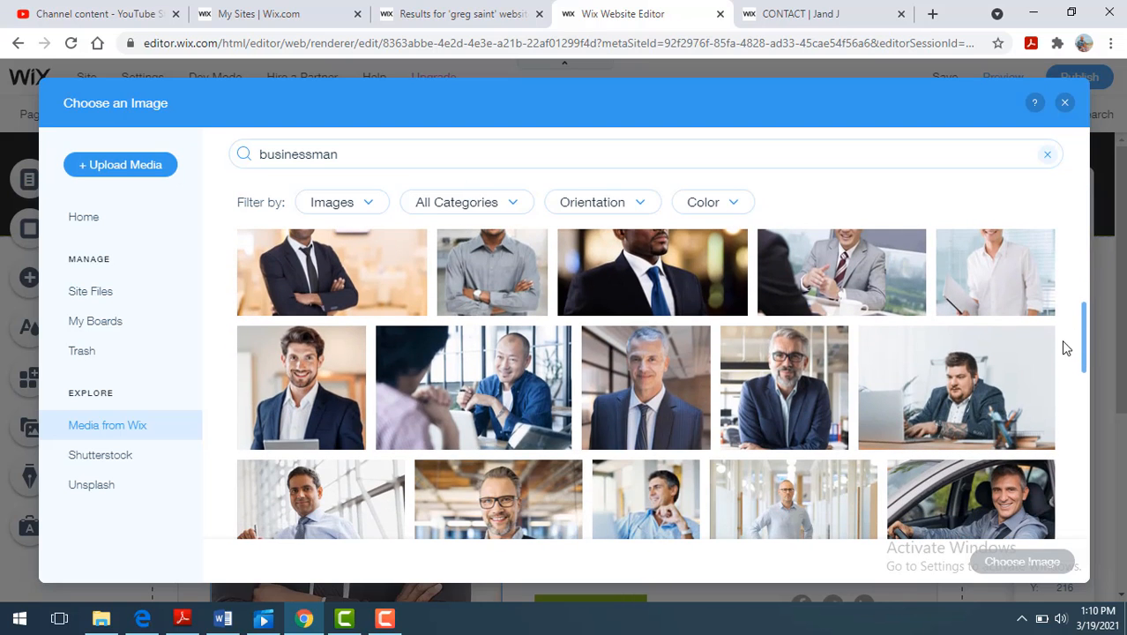
left_click(317, 388)
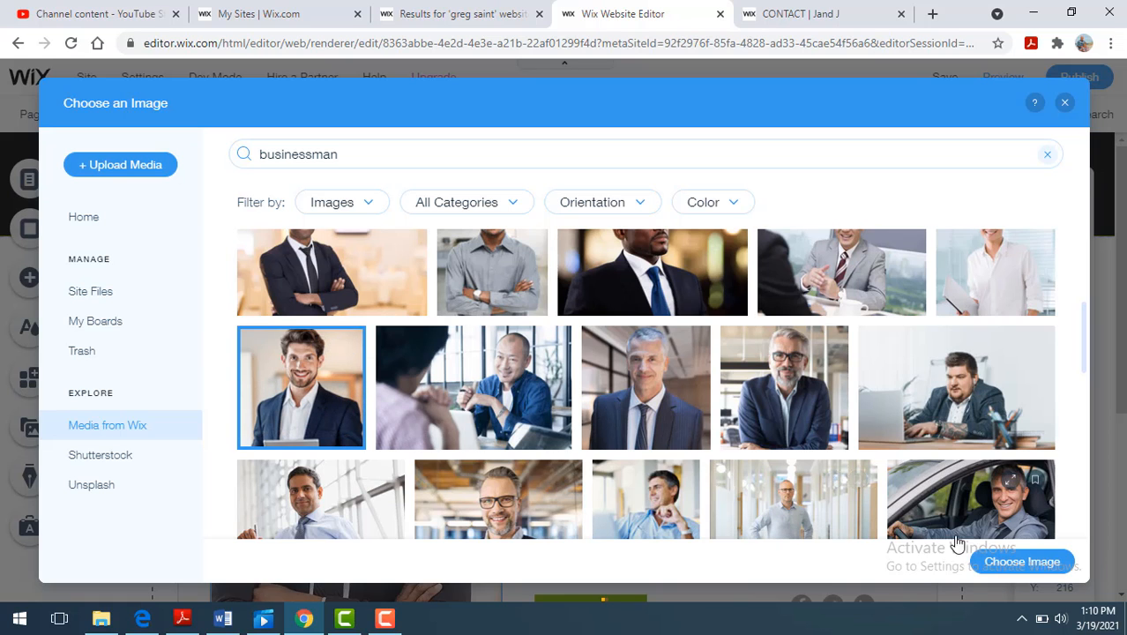
left_click(1052, 573)
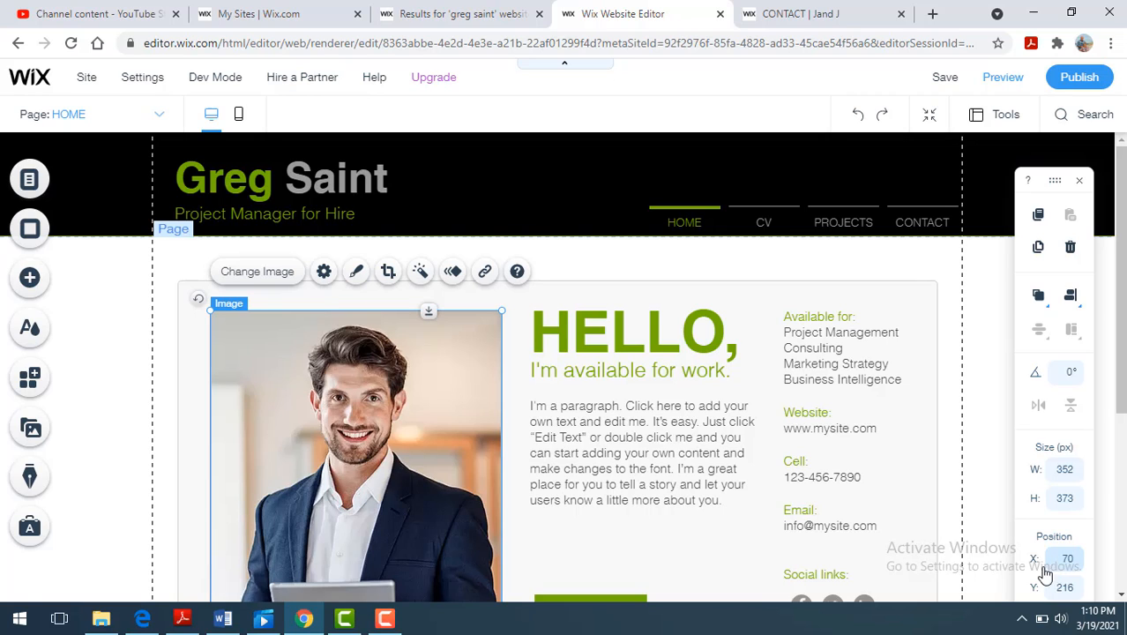
- Replace the entire HELLO greeting text block beside the portrait with the heading "Welcome"
left_click(635, 334)
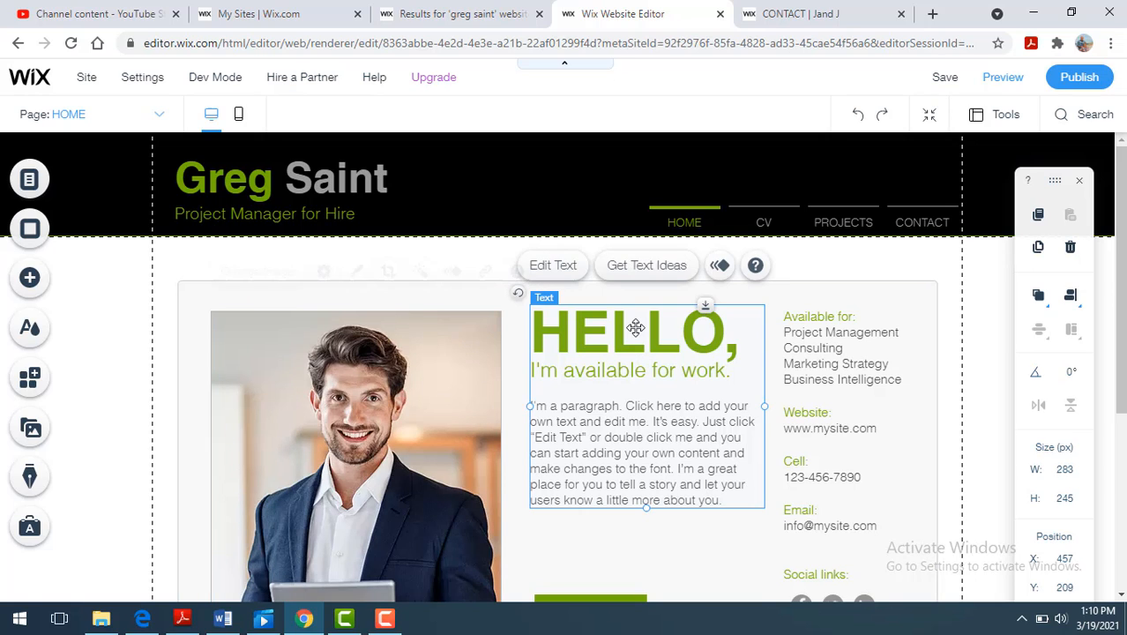
left_click(635, 332)
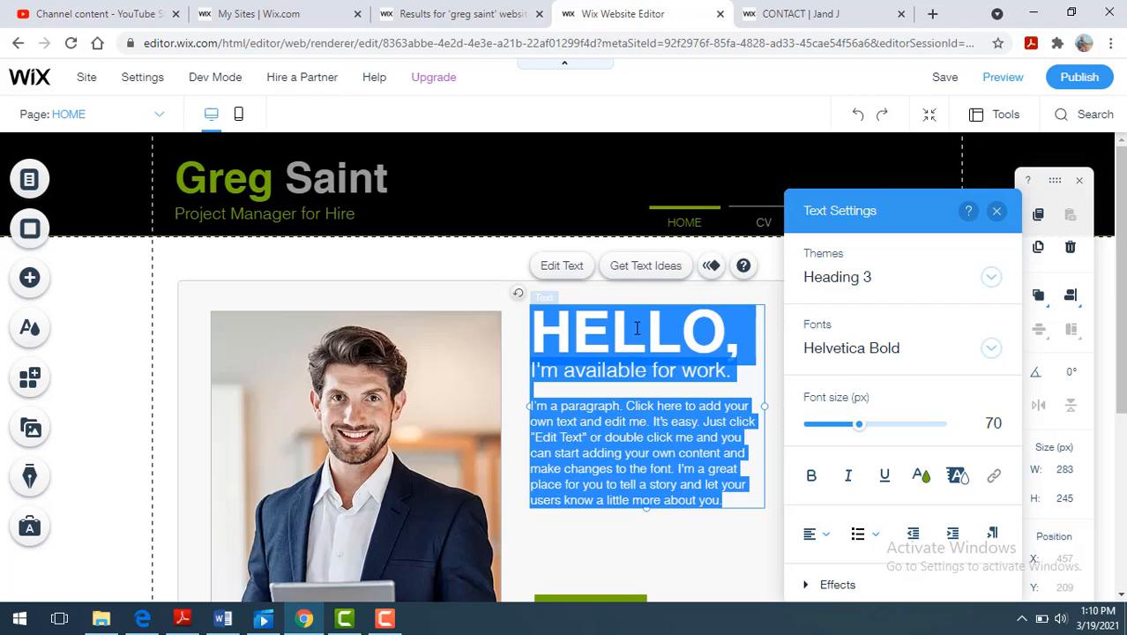
type("W")
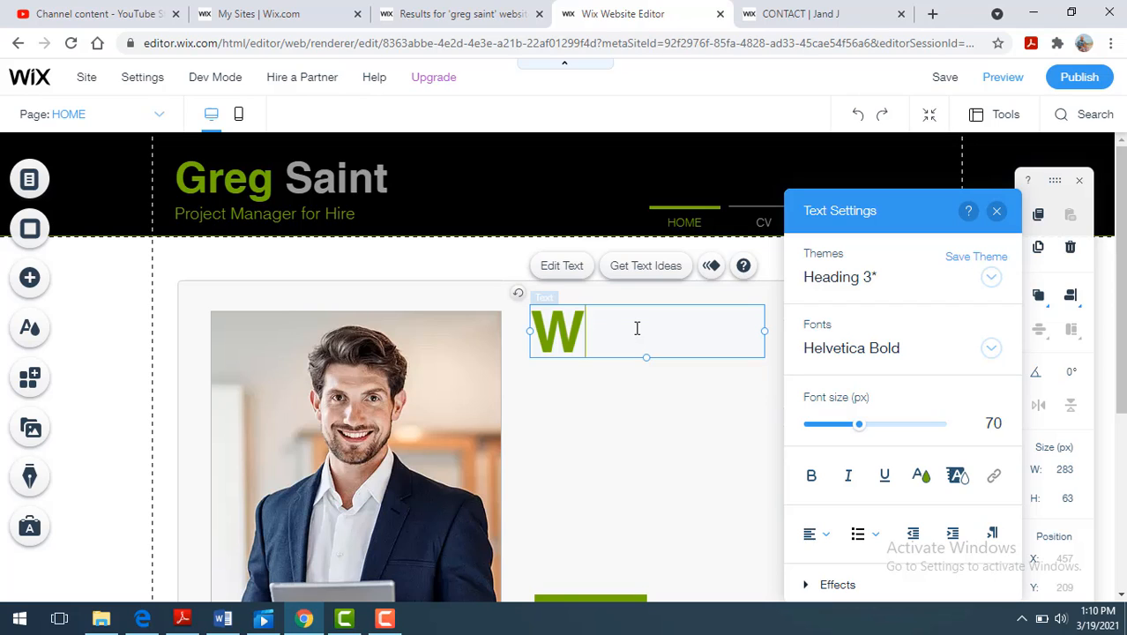
type("rite")
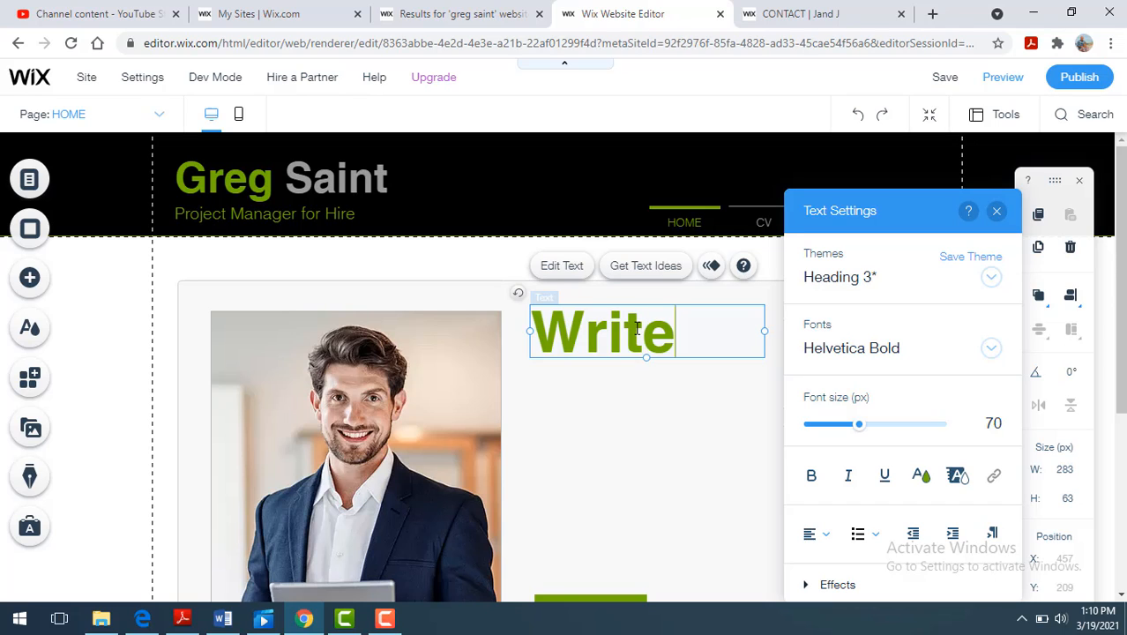
key("BackSpace")
key("BackSpace")
key("BackSpace")
key("BackSpace")
key("BackSpace")
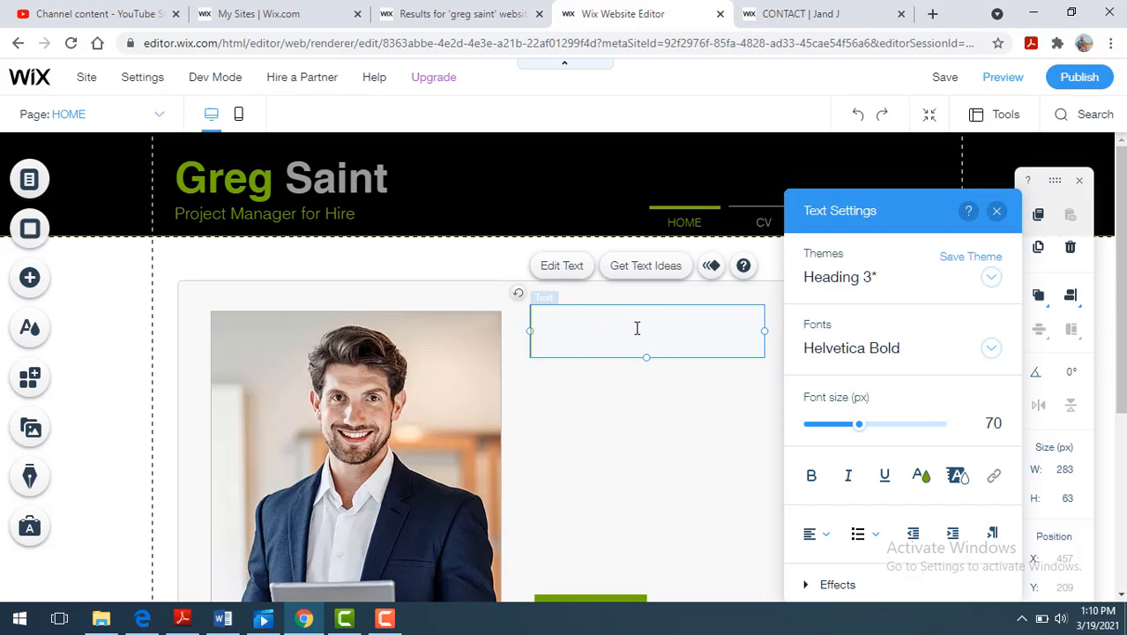
type("Welcome")
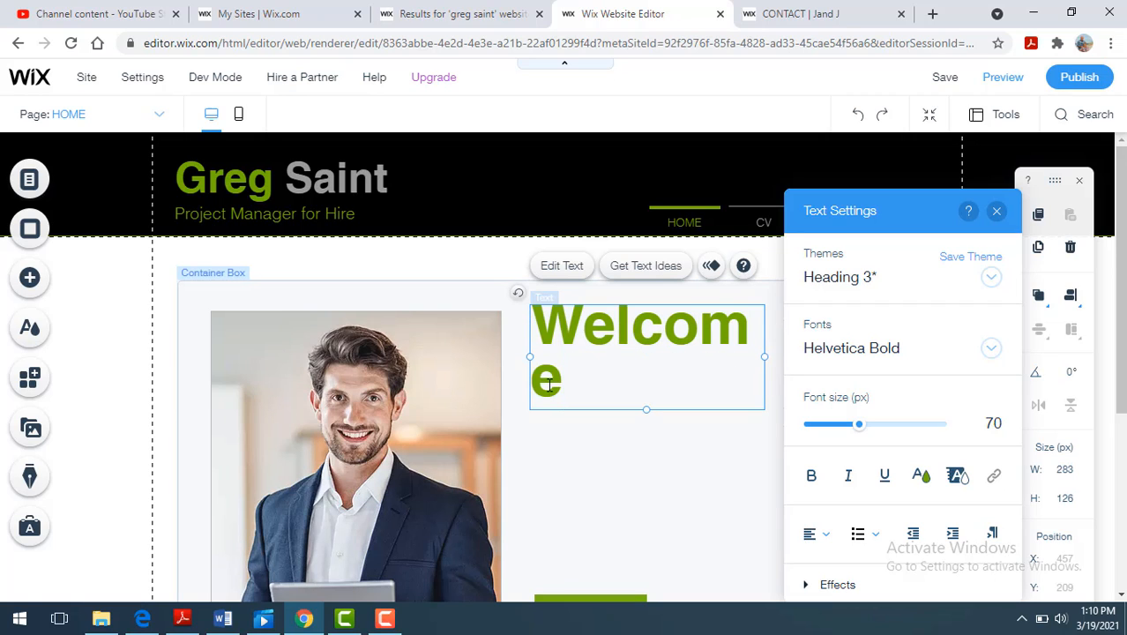
- Color the Welcome heading blue (#0071A9) and reduce its font size so it fits on one line
left_click_drag(548, 381, 523, 331)
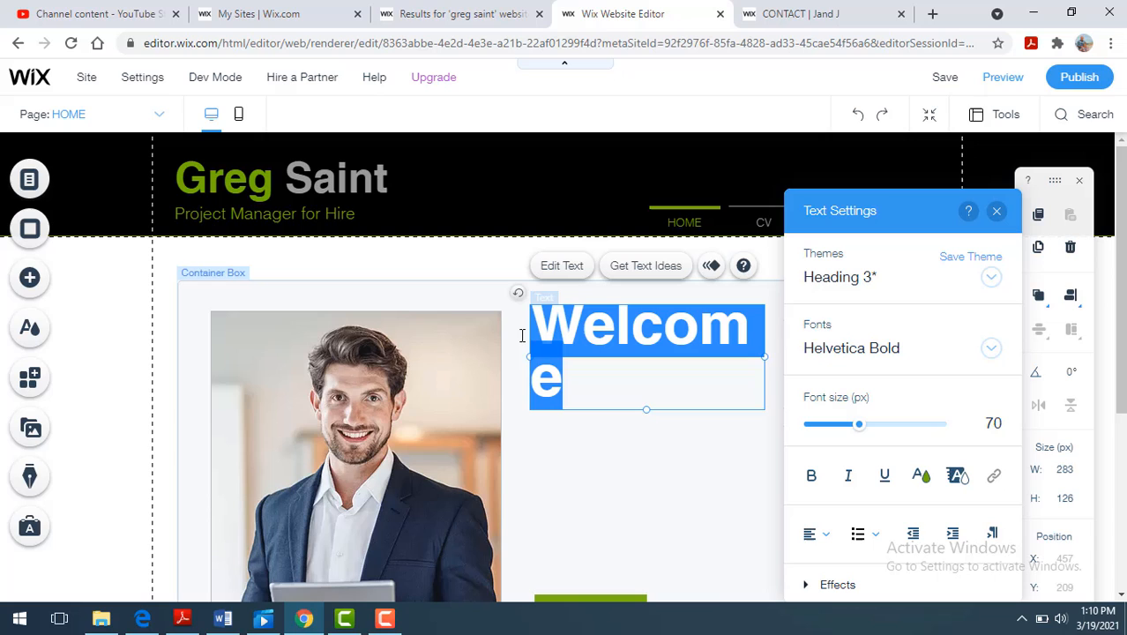
left_click(926, 481)
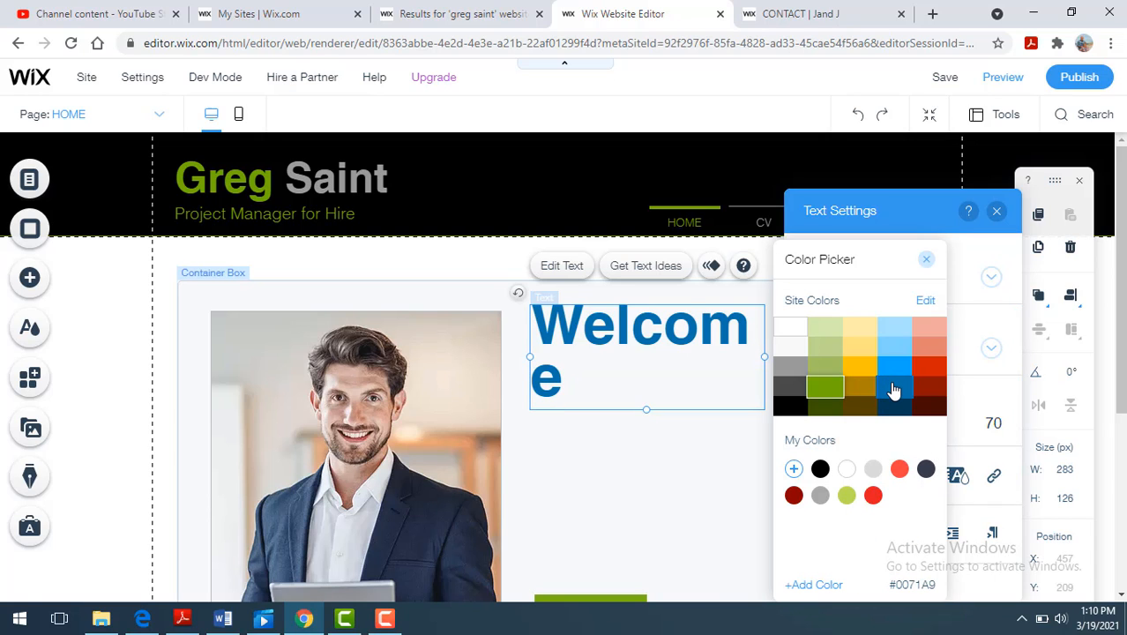
left_click(894, 389)
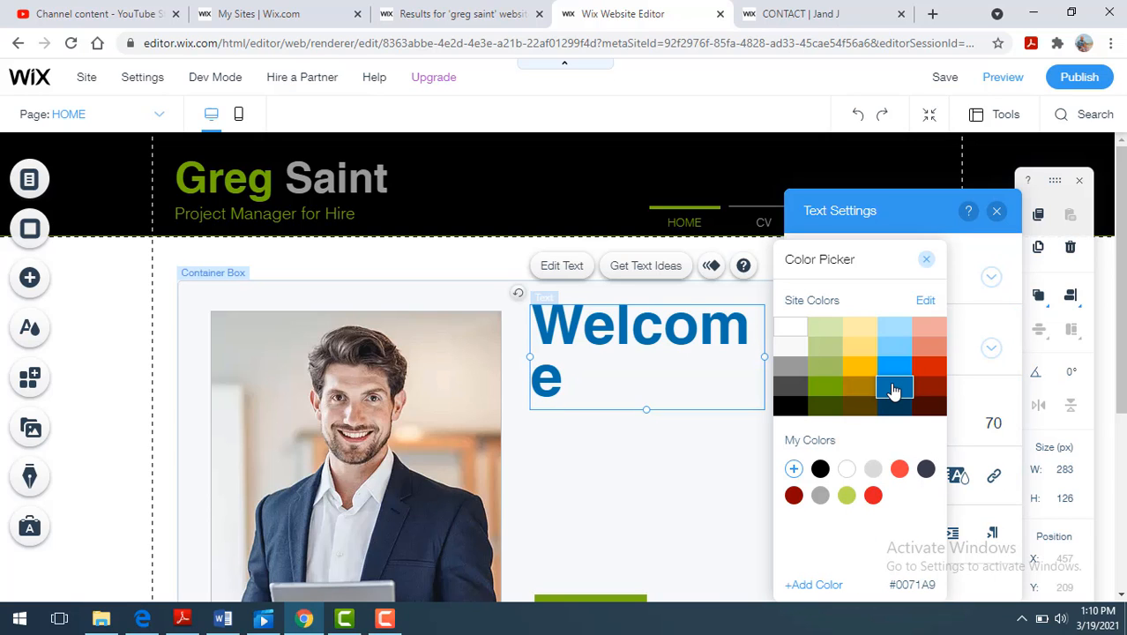
left_click(981, 423)
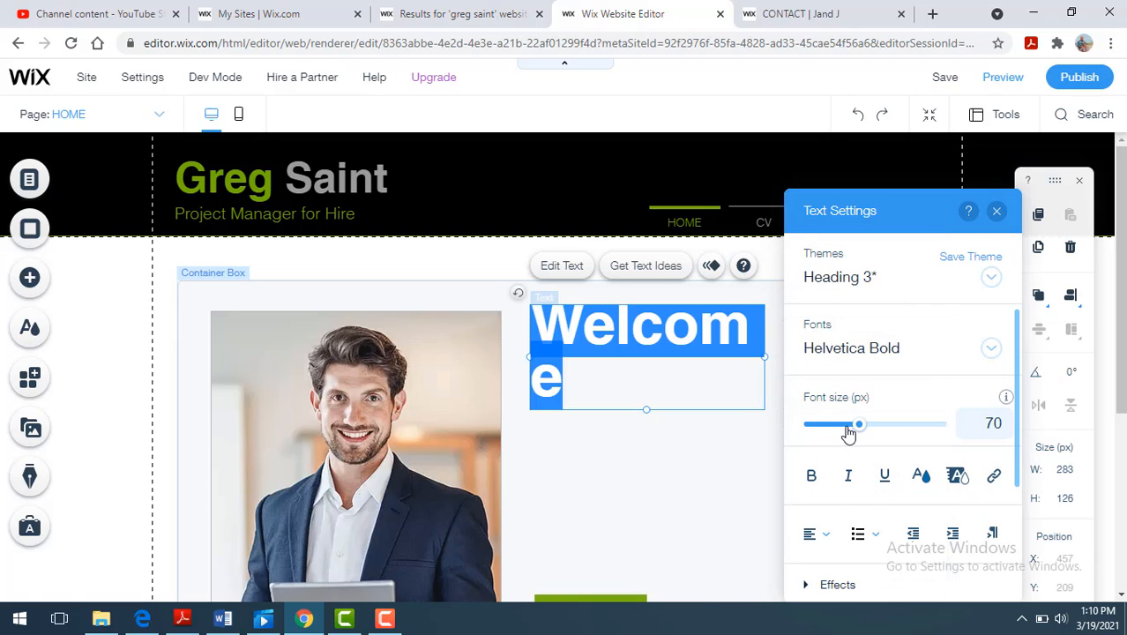
left_click(847, 429)
left_click(679, 432)
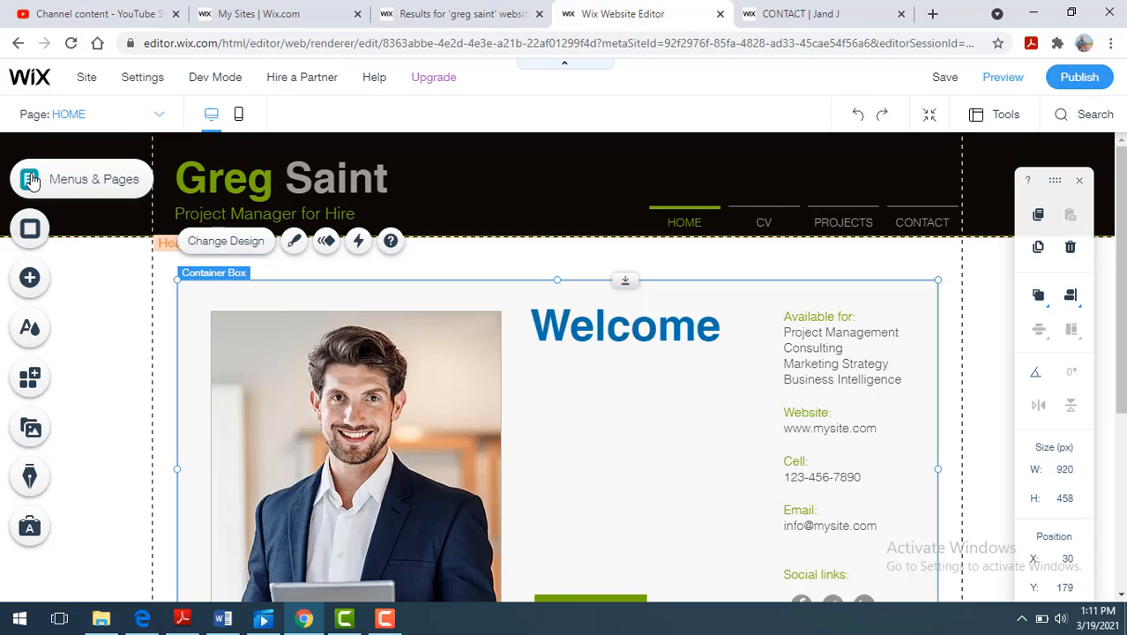
- Add a themed paragraph text element below the Welcome heading and narrow it to fit between the portrait and the contact column
left_click(30, 279)
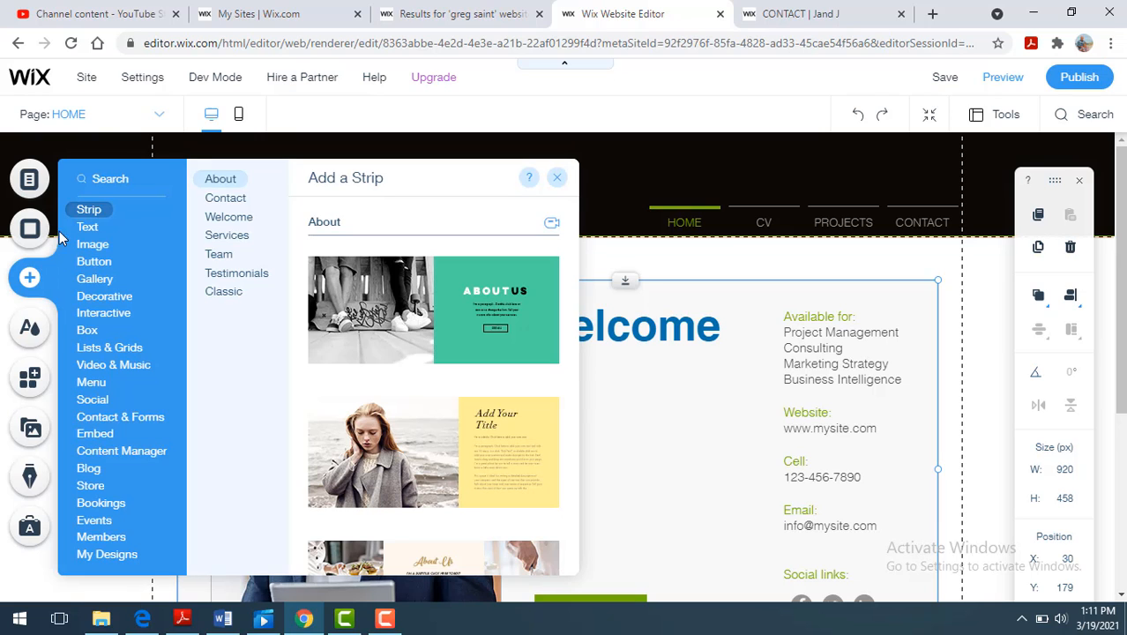
left_click(86, 228)
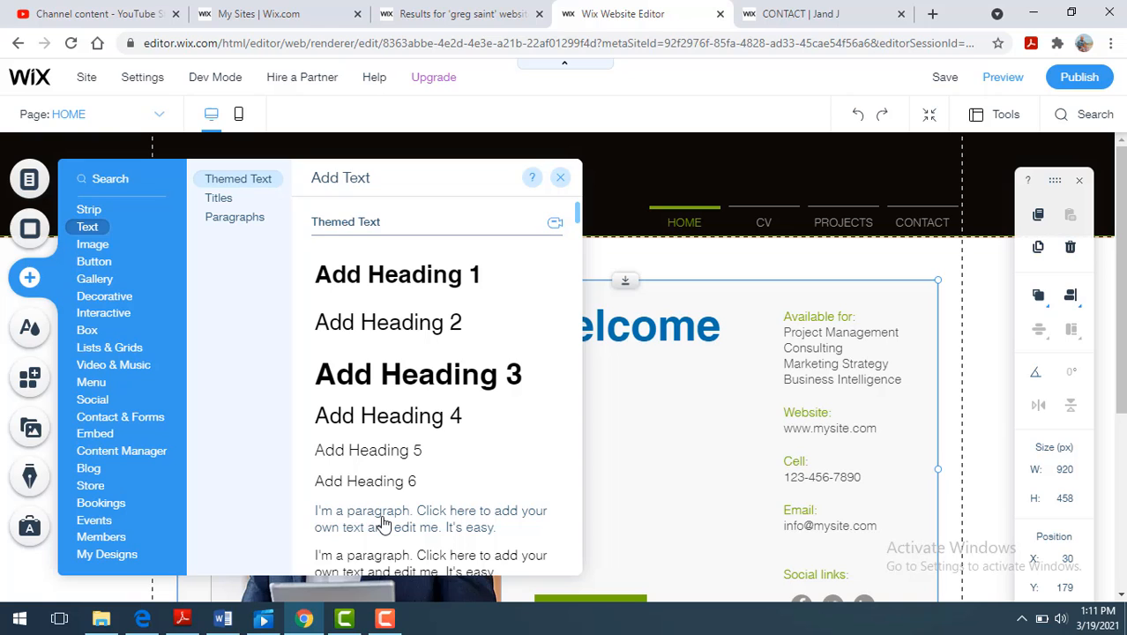
left_click_drag(382, 523, 695, 386)
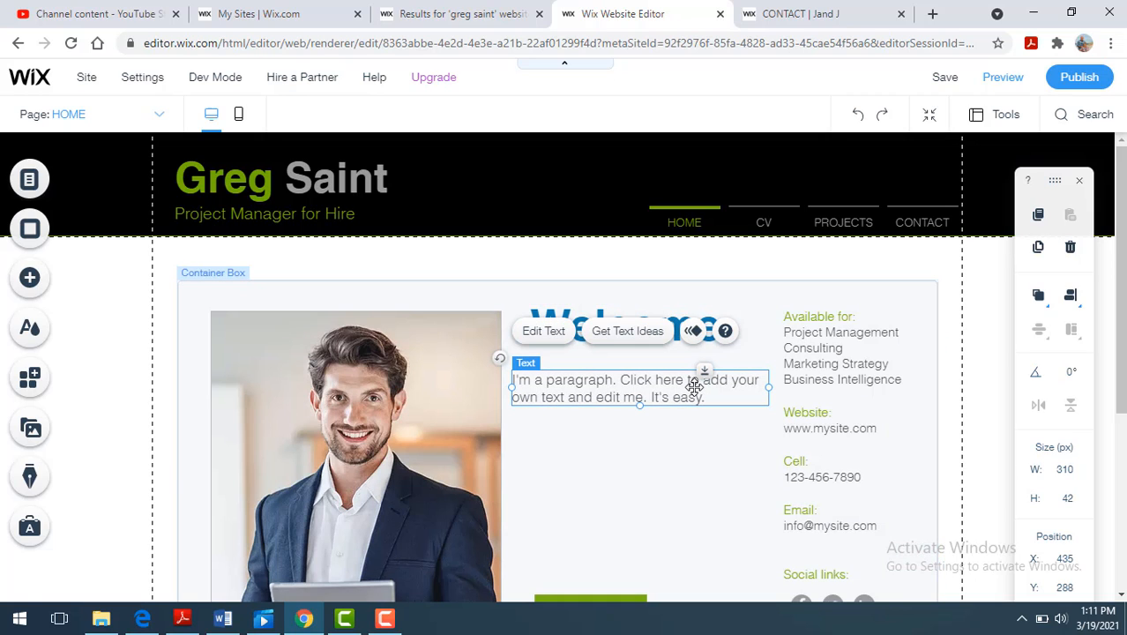
mouse_move(771, 384)
left_mouse_down()
mouse_move(740, 387)
mouse_move(750, 387)
left_mouse_up()
left_click(689, 464)
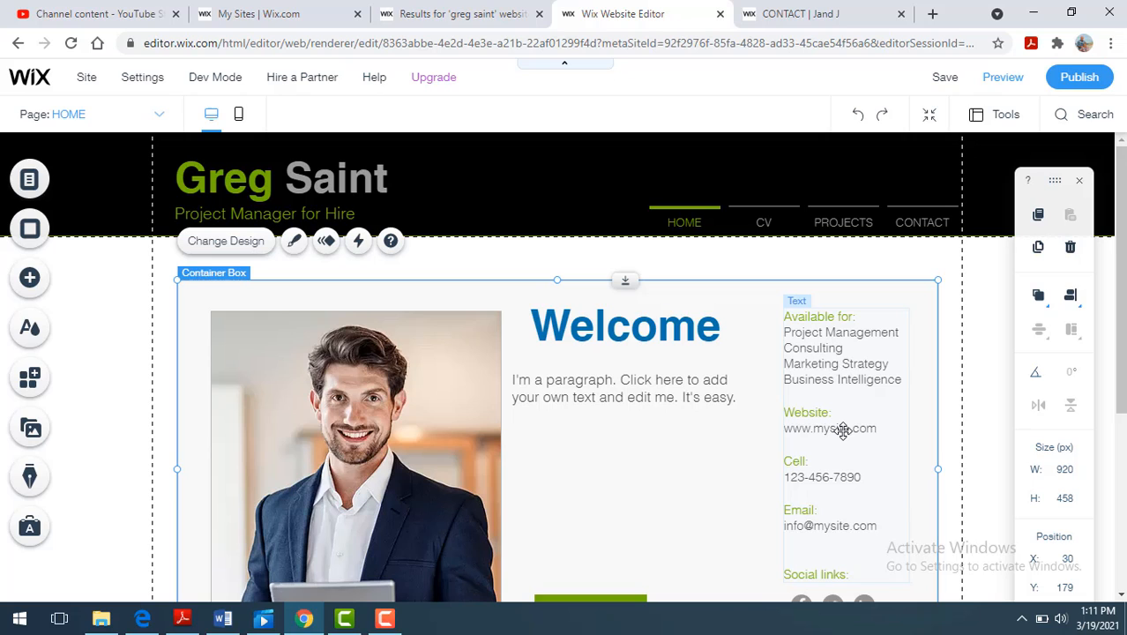
- Replace "Project Management" with "Website Development" in the Available for list
left_click(843, 364)
double_click(844, 364)
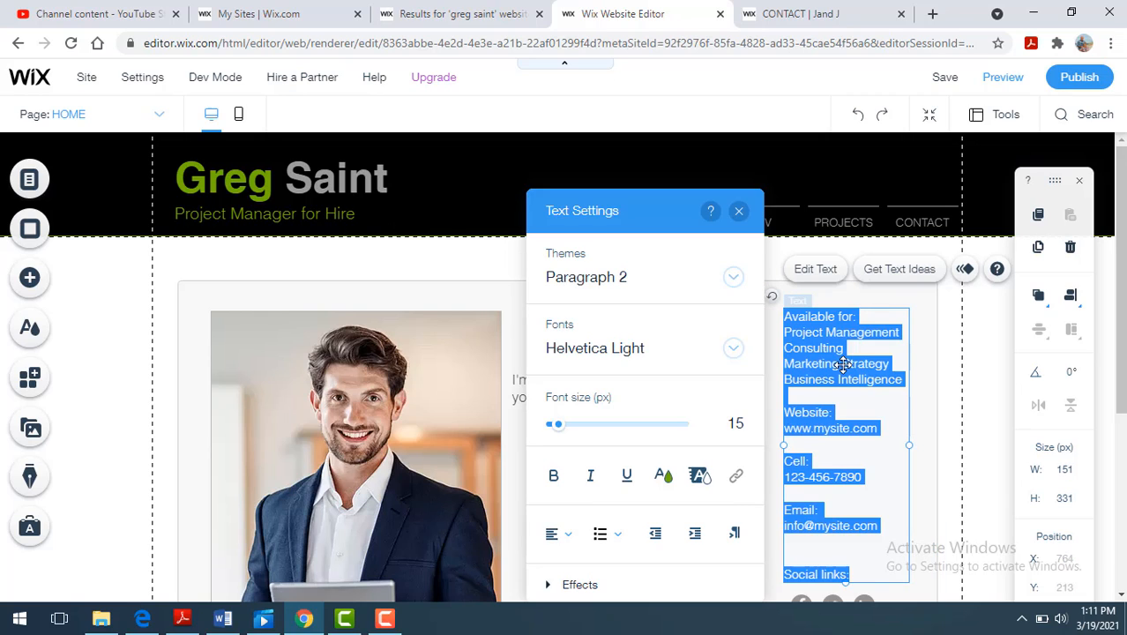
left_click(843, 365)
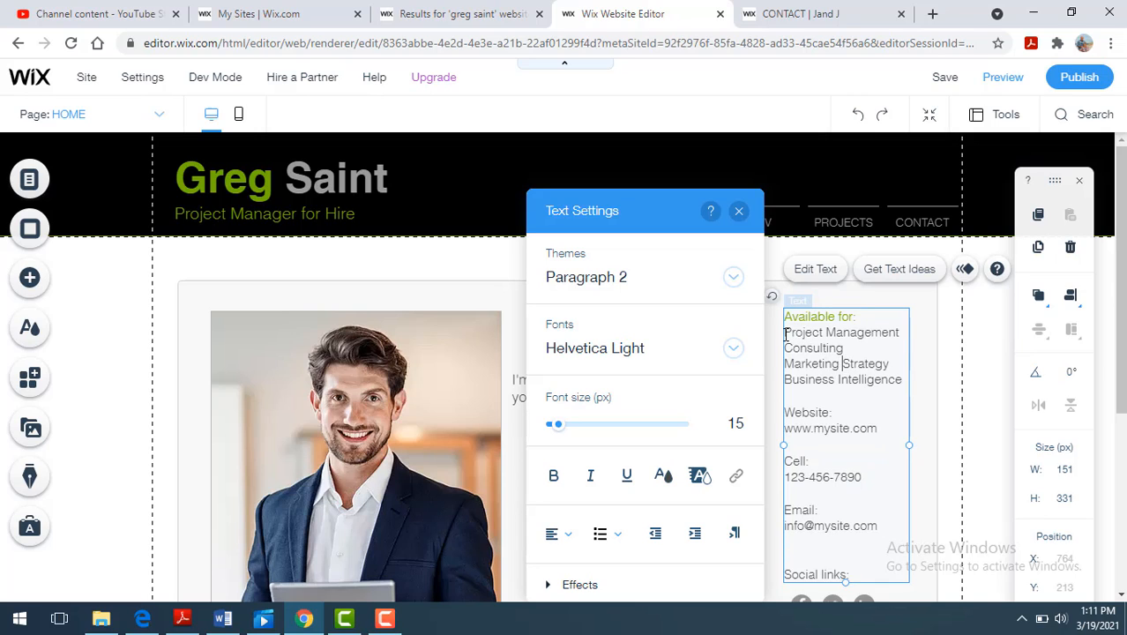
left_click_drag(787, 335, 902, 335)
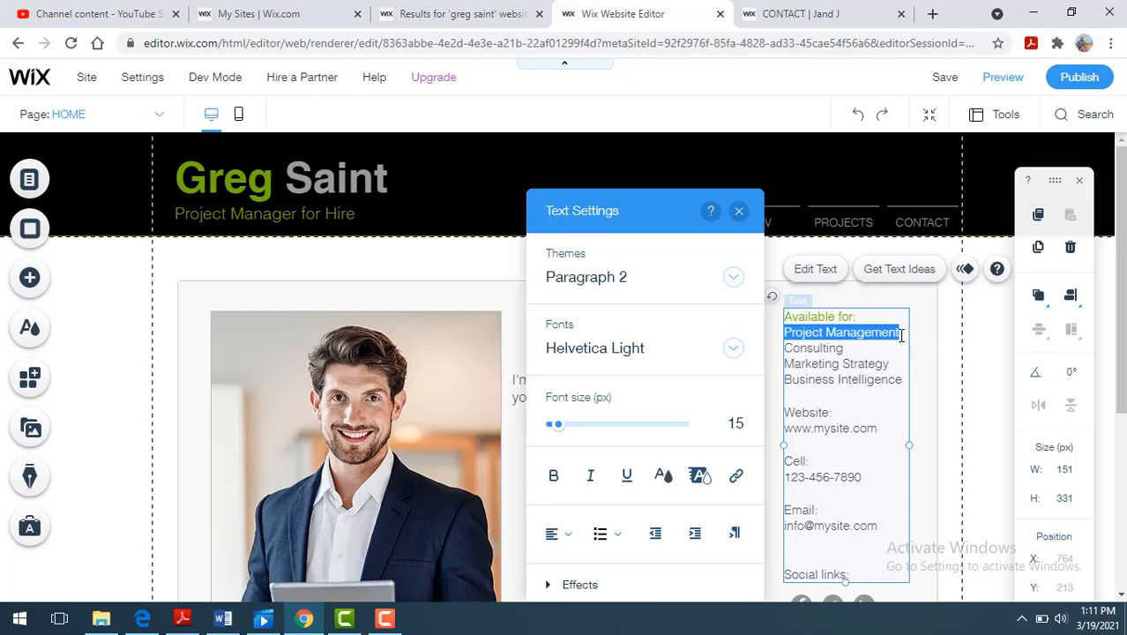
type("Website")
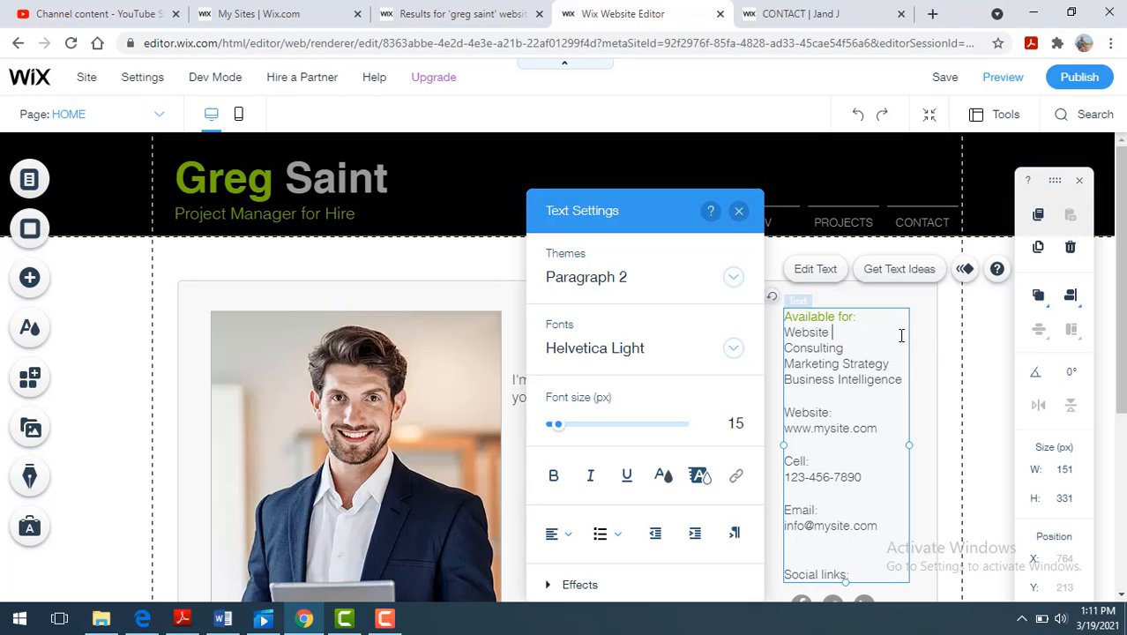
type(" Development")
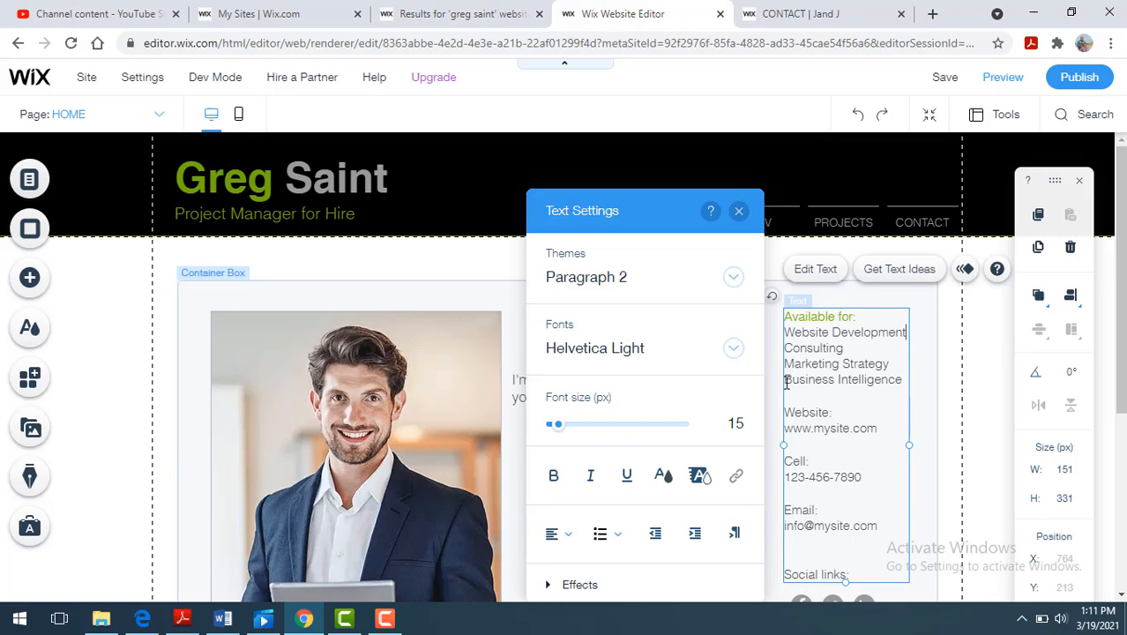
- Replace "Business Intelligence" with "Public Relations" in the Available for list and finish editing the text
left_click_drag(787, 382, 907, 379)
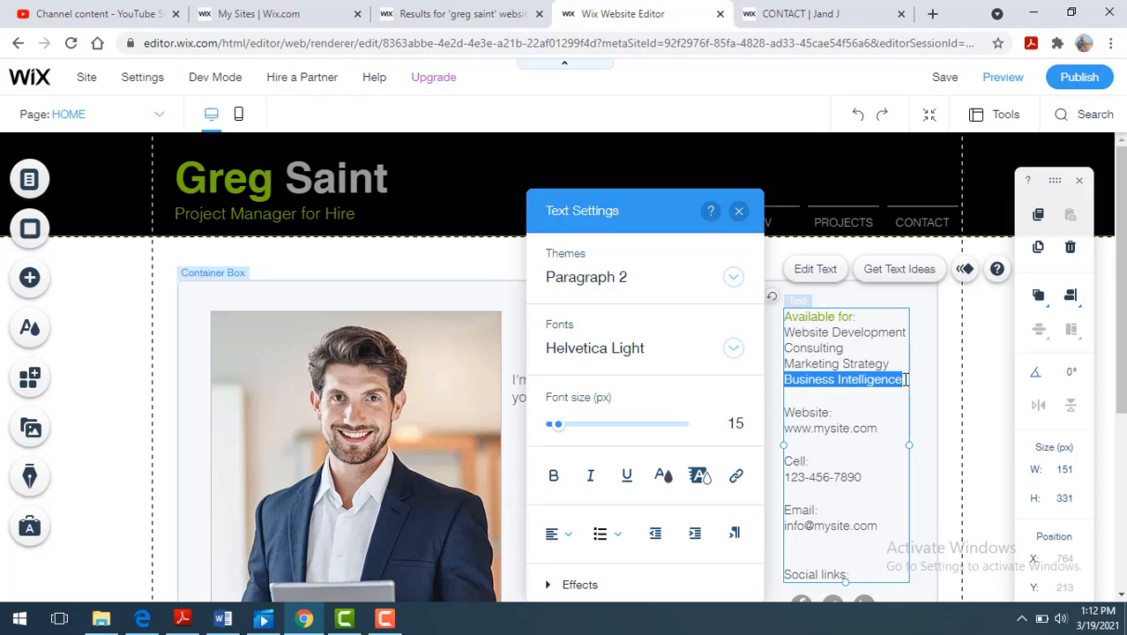
type("Publi")
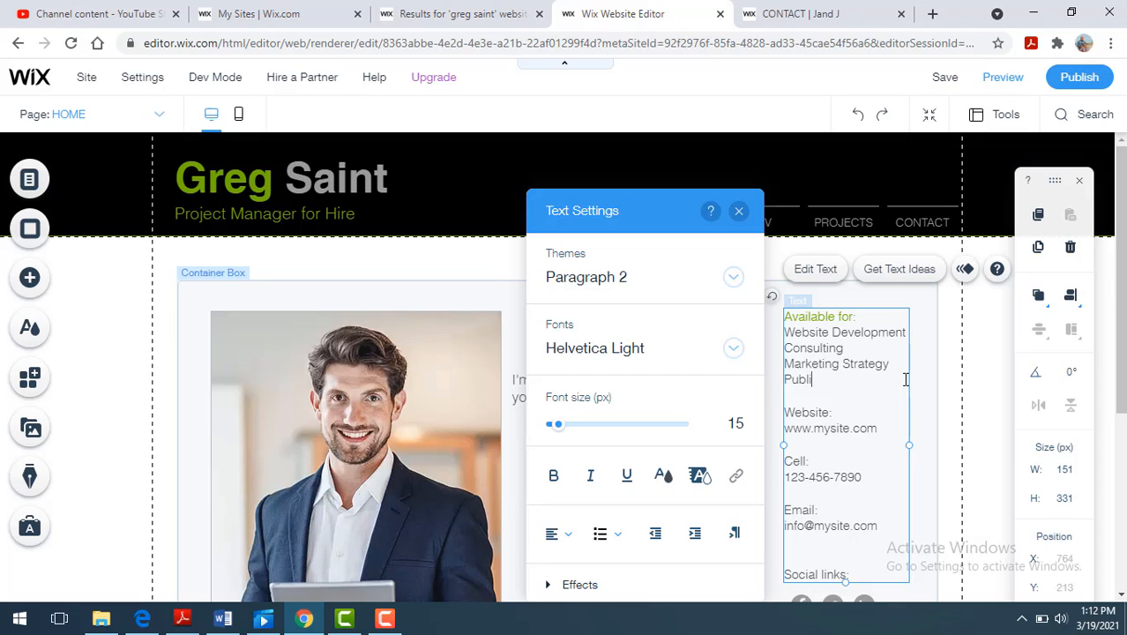
type("c Relations")
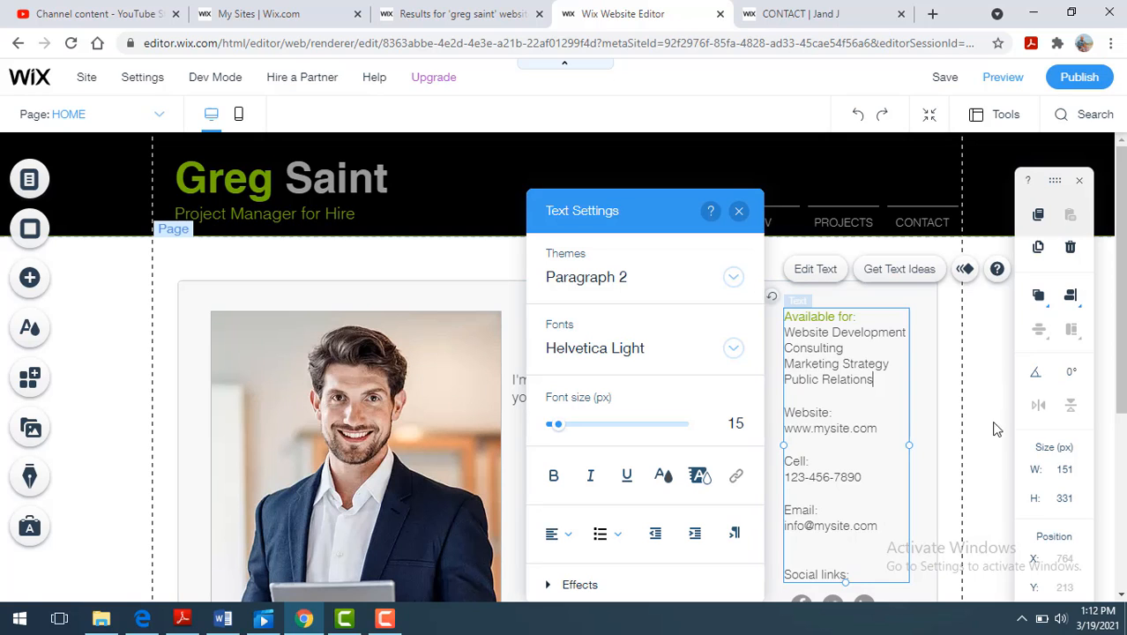
left_click(994, 457)
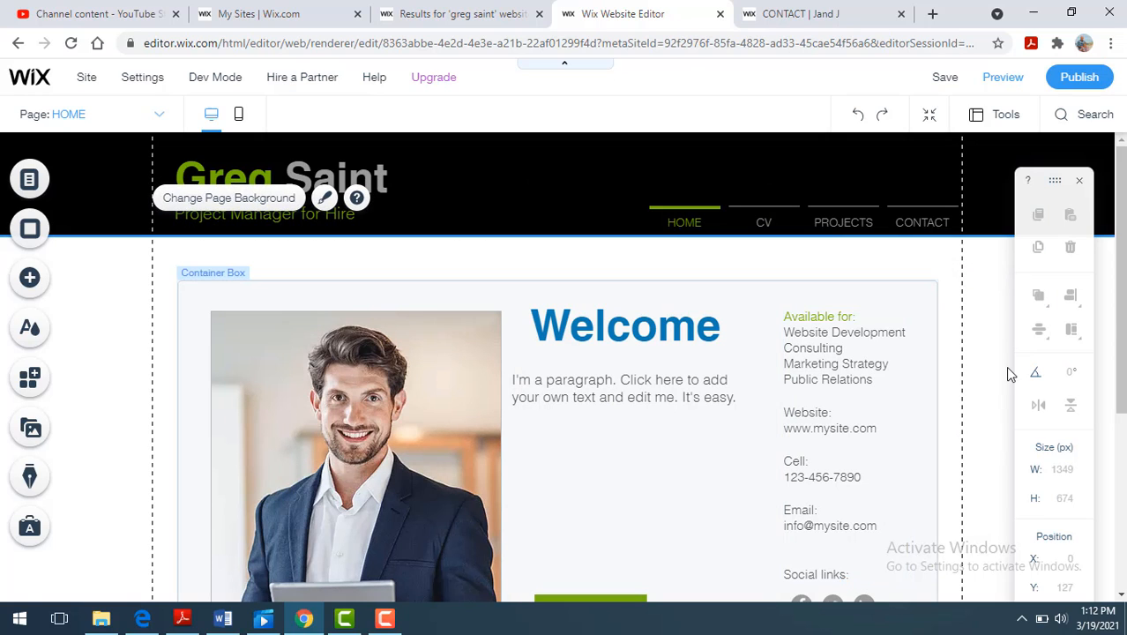
- Move the MY CV button slightly to the right below the paragraph, to about X 489, Y 555
left_click_drag(1122, 329, 1122, 425)
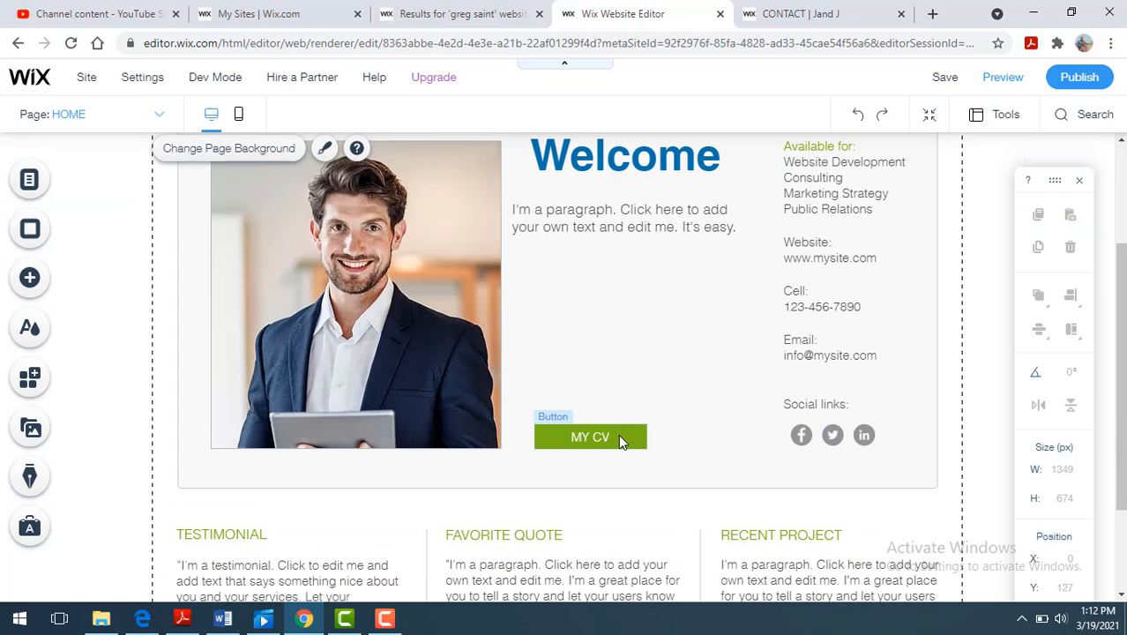
left_click_drag(619, 434, 641, 431)
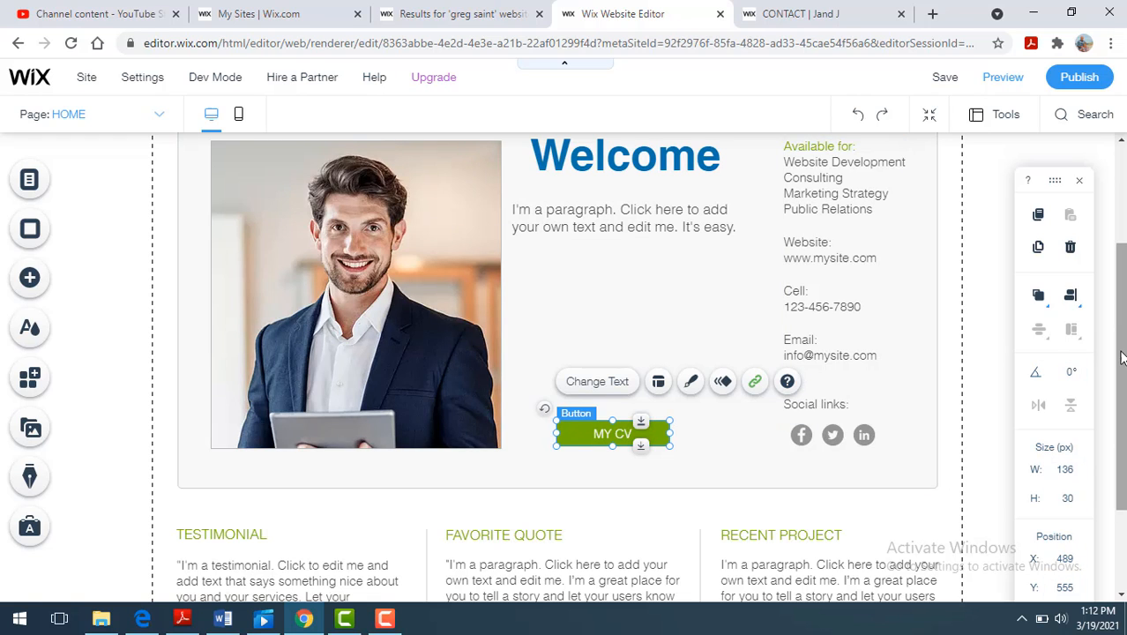
- Replace the "FAVORITE QUOTE" heading in the middle text column with "Reviews" and finish editing the text
scroll(1122, 357, "down", 2)
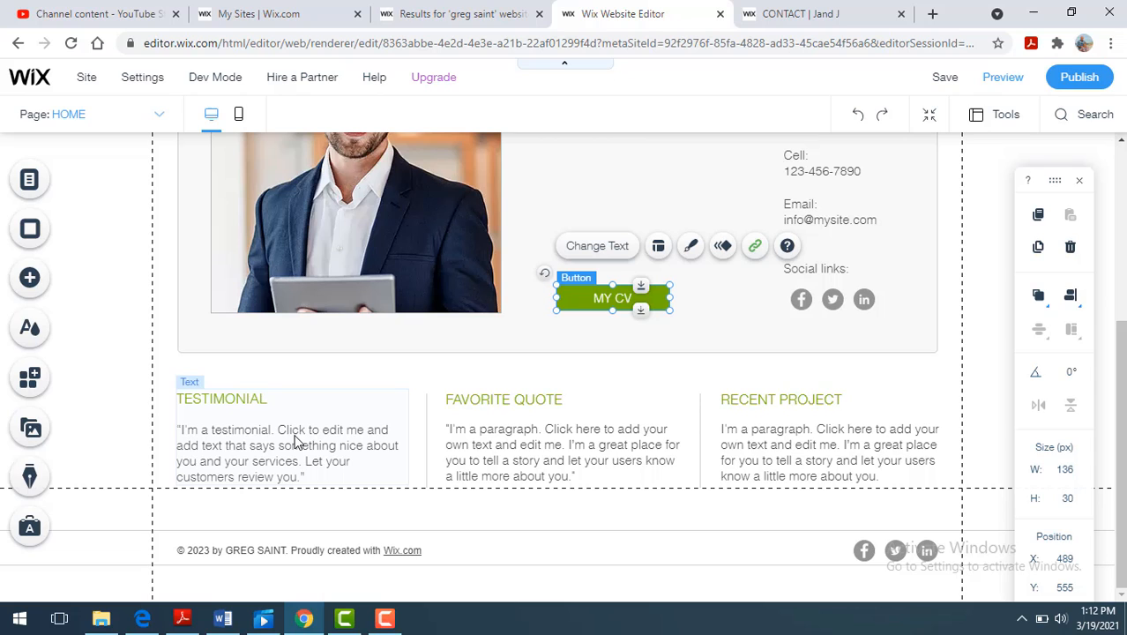
left_click(498, 406)
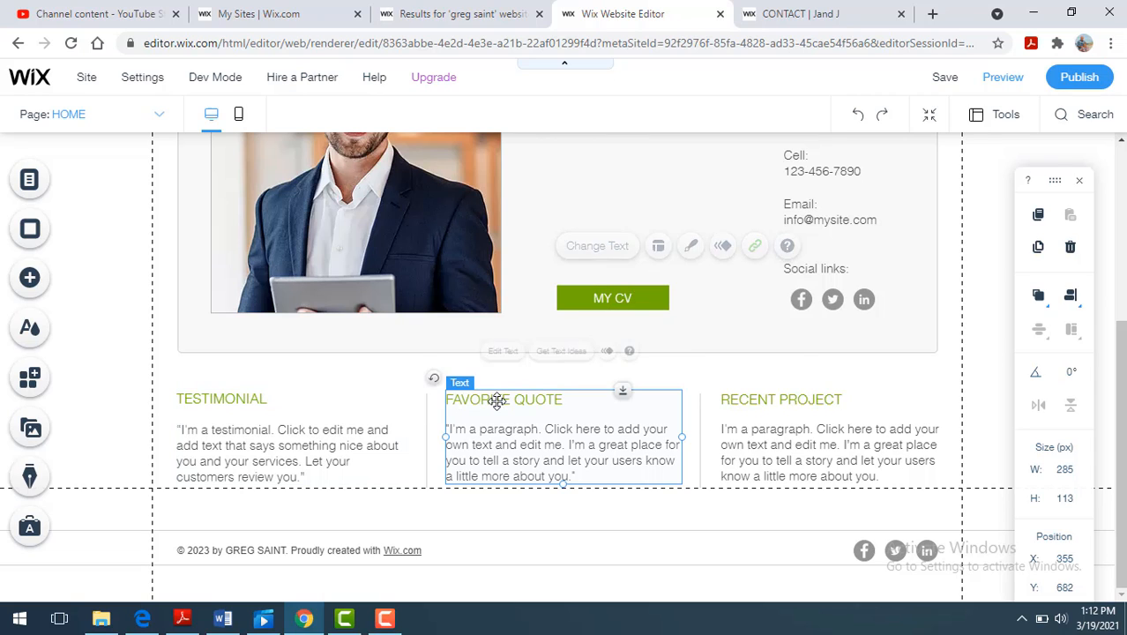
left_click(499, 404)
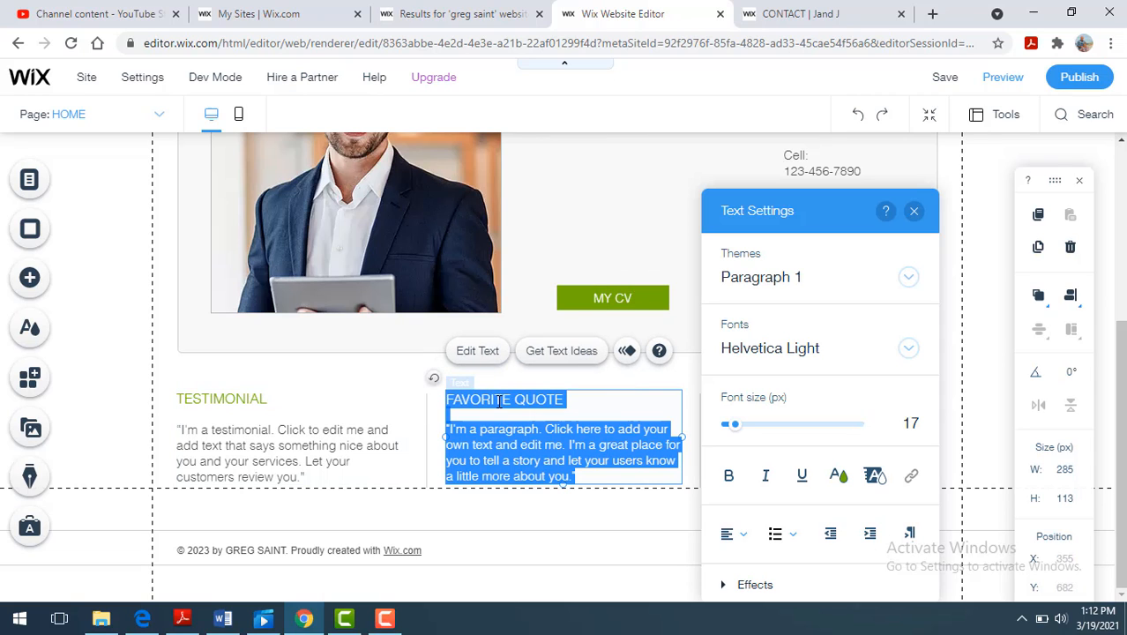
left_click(570, 399)
triple_click(524, 403)
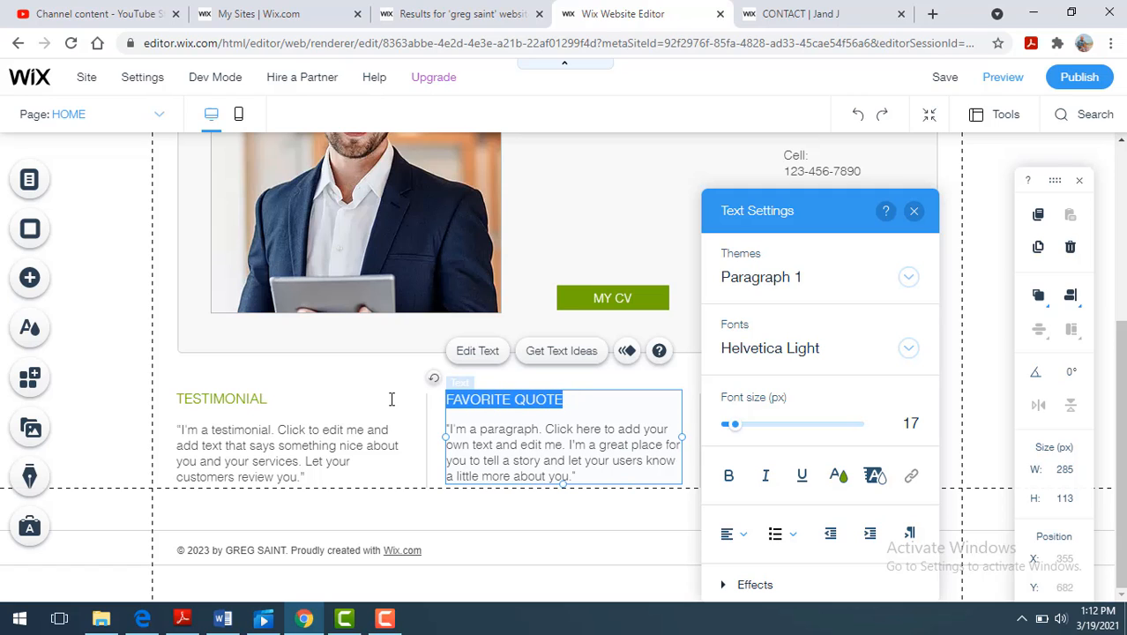
type("Reviews")
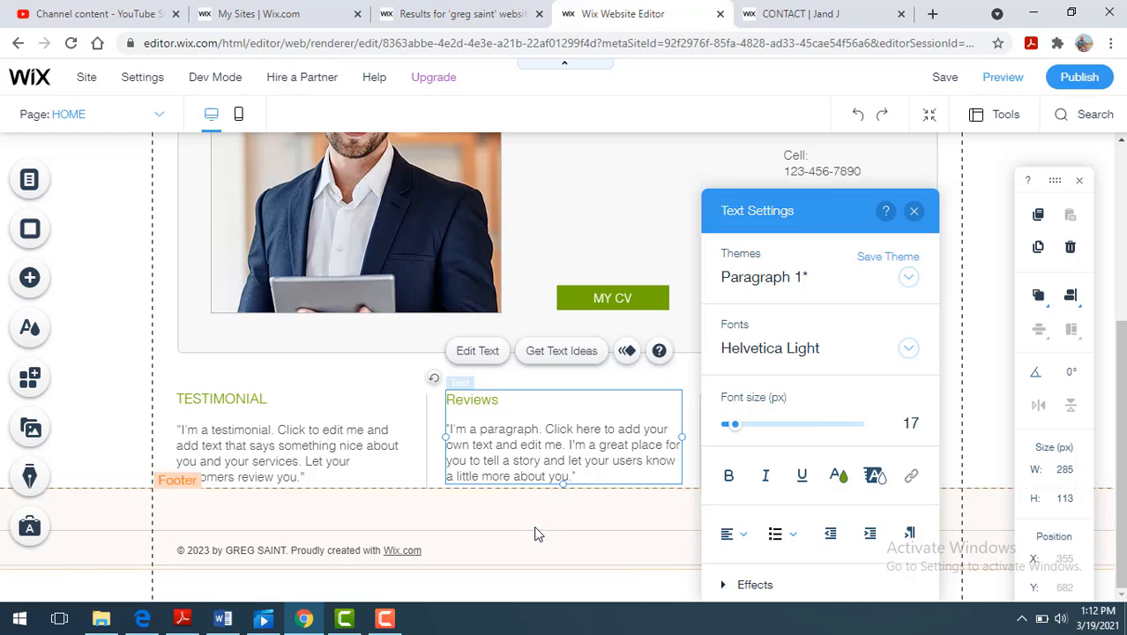
left_click(536, 531)
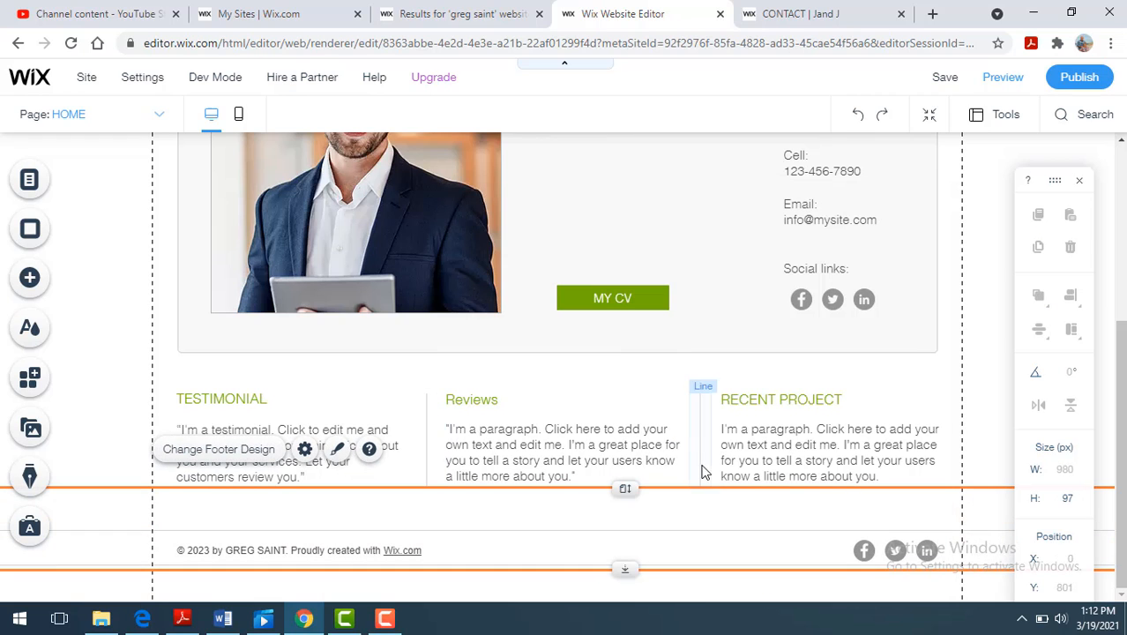
- Replace the whole "RECENT PROJECT" text block, heading and paragraph, with "Awards" and finish editing
left_click(780, 410)
left_click(779, 407)
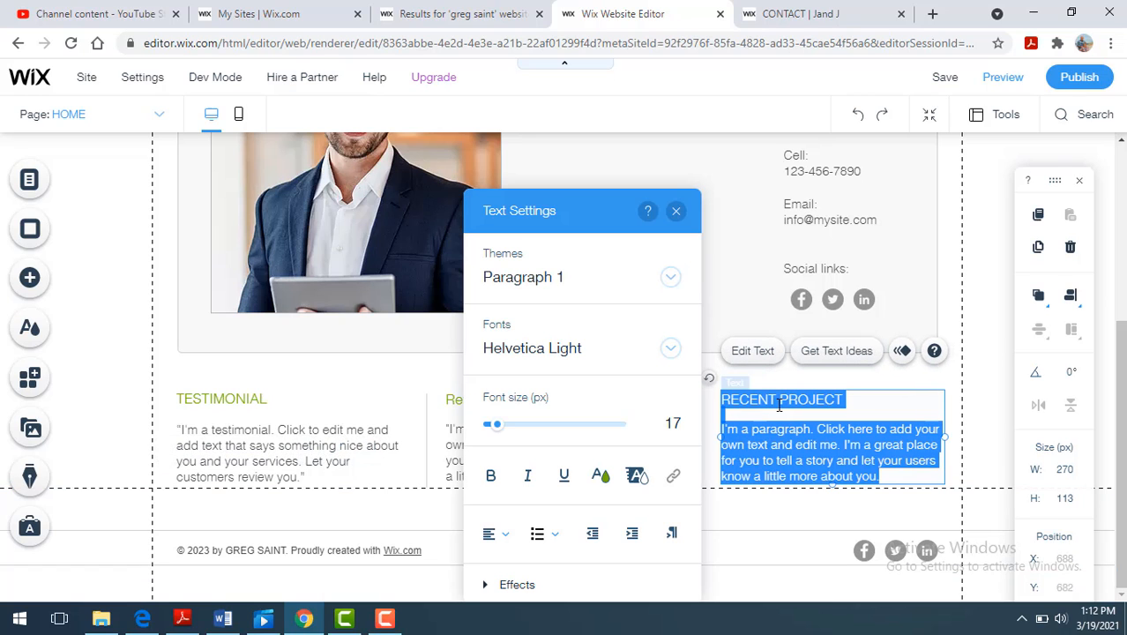
type("A")
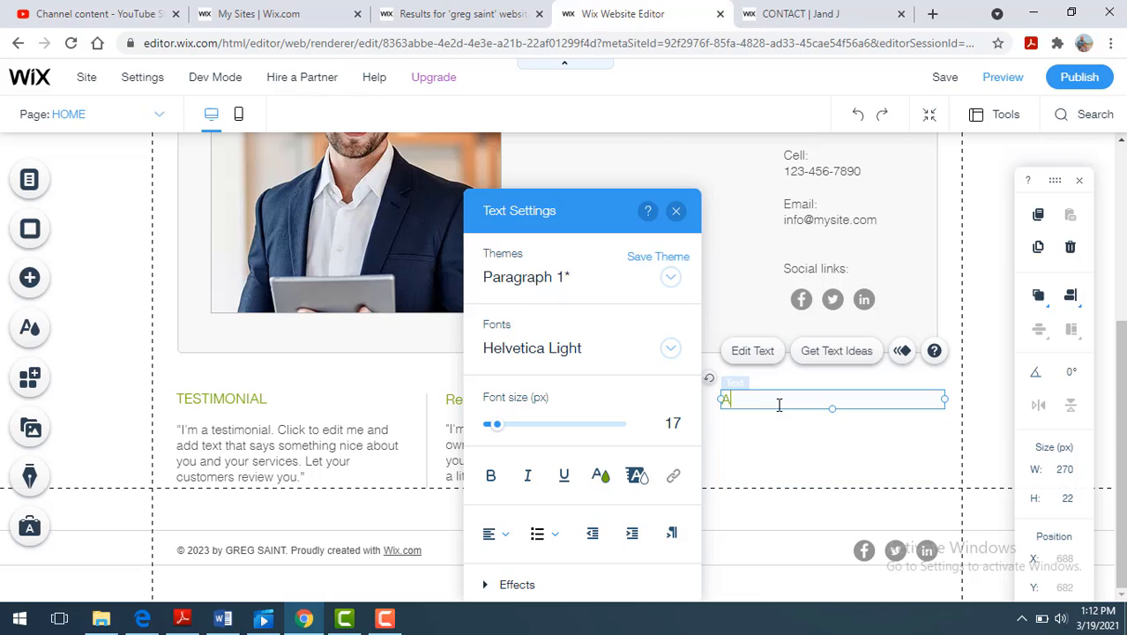
type("wards")
key("Return")
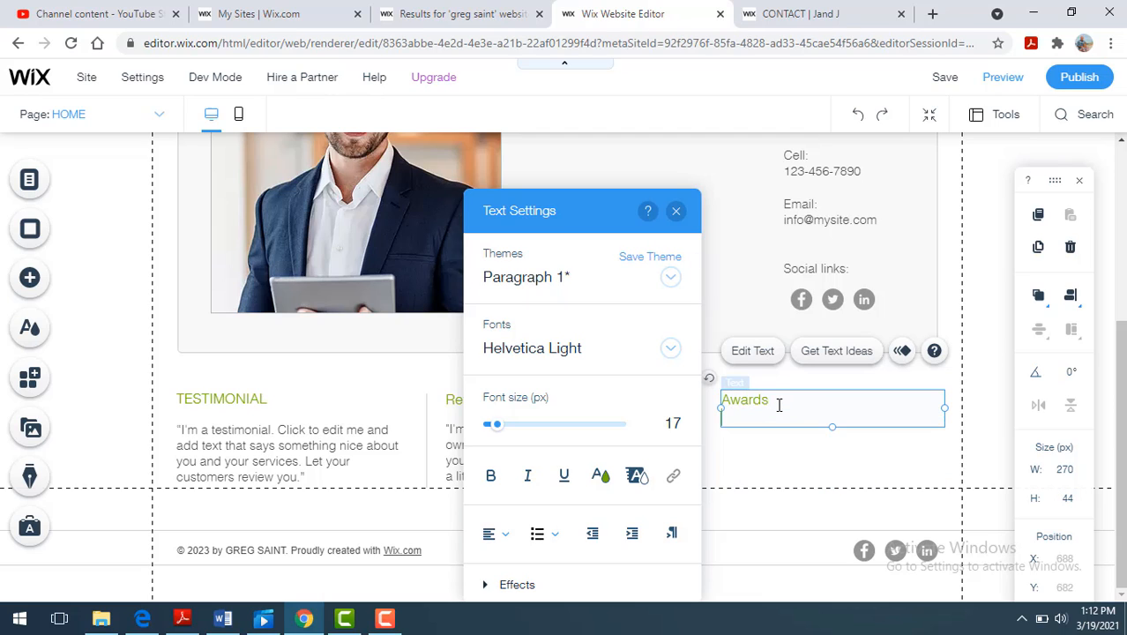
left_click(747, 527)
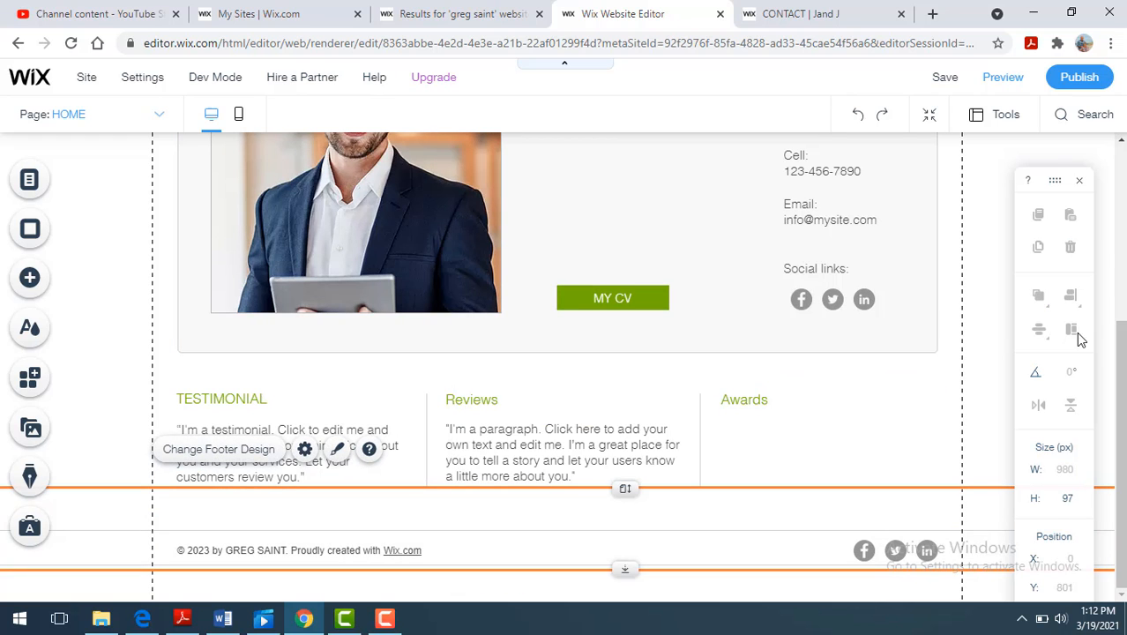
- Customize the page header with the gradient skin and set its background opacity to 46%
scroll(565, 367, "up", 4)
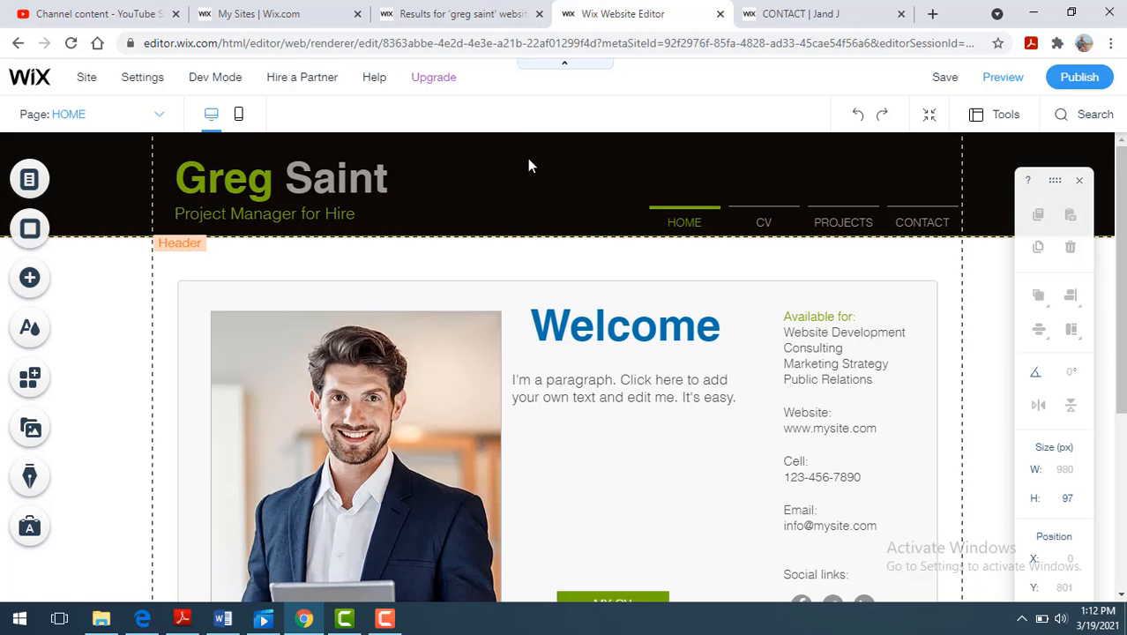
left_click(528, 161)
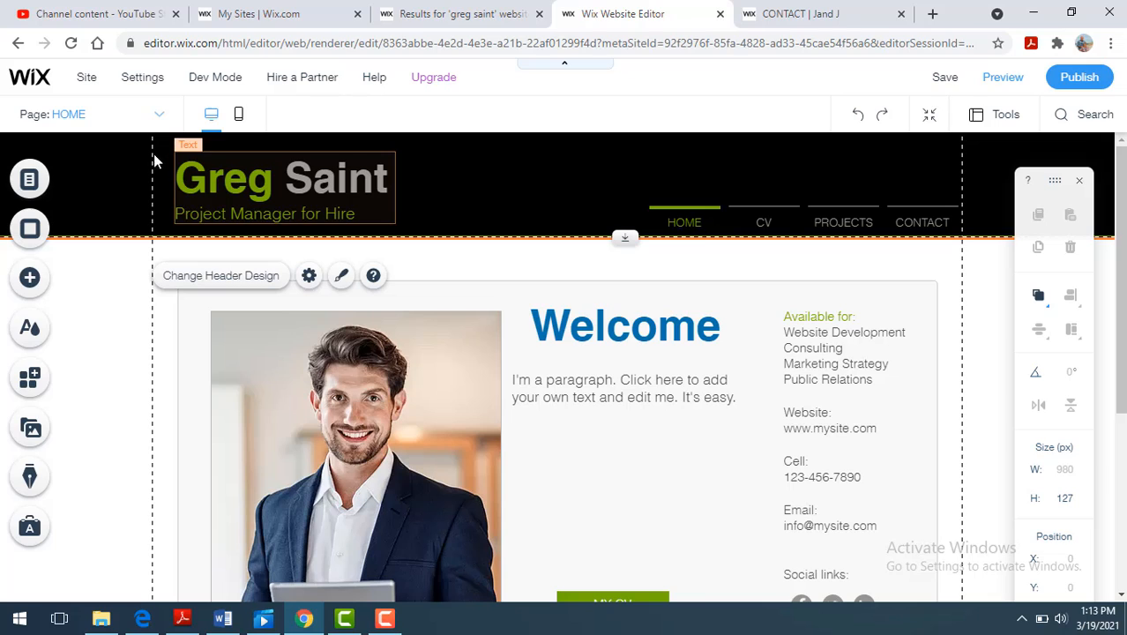
right_click(549, 187)
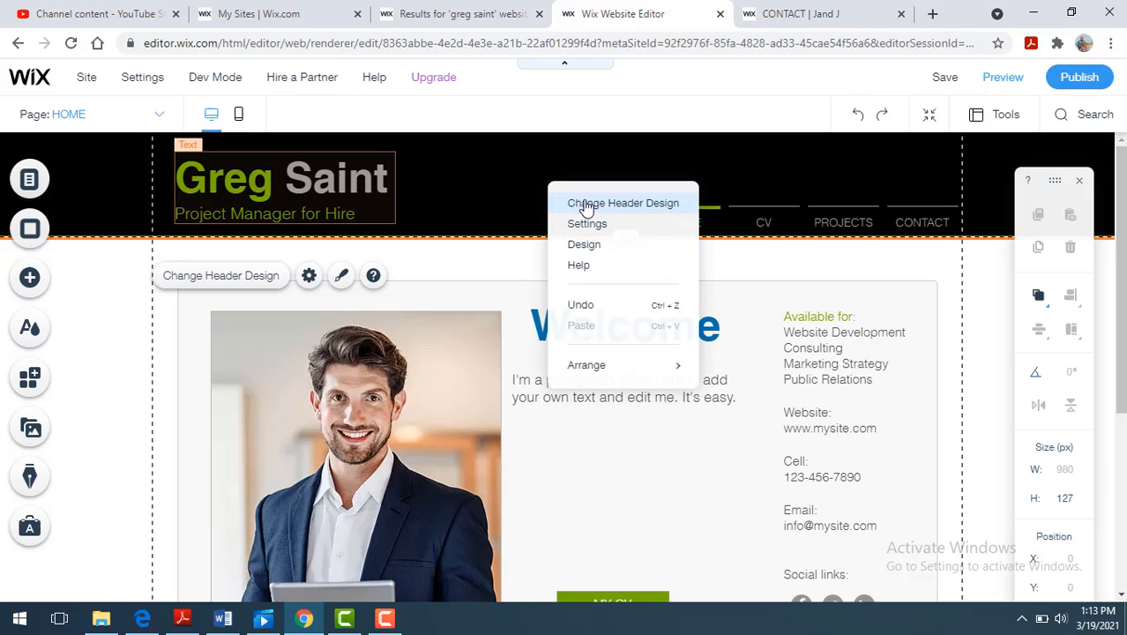
left_click(587, 205)
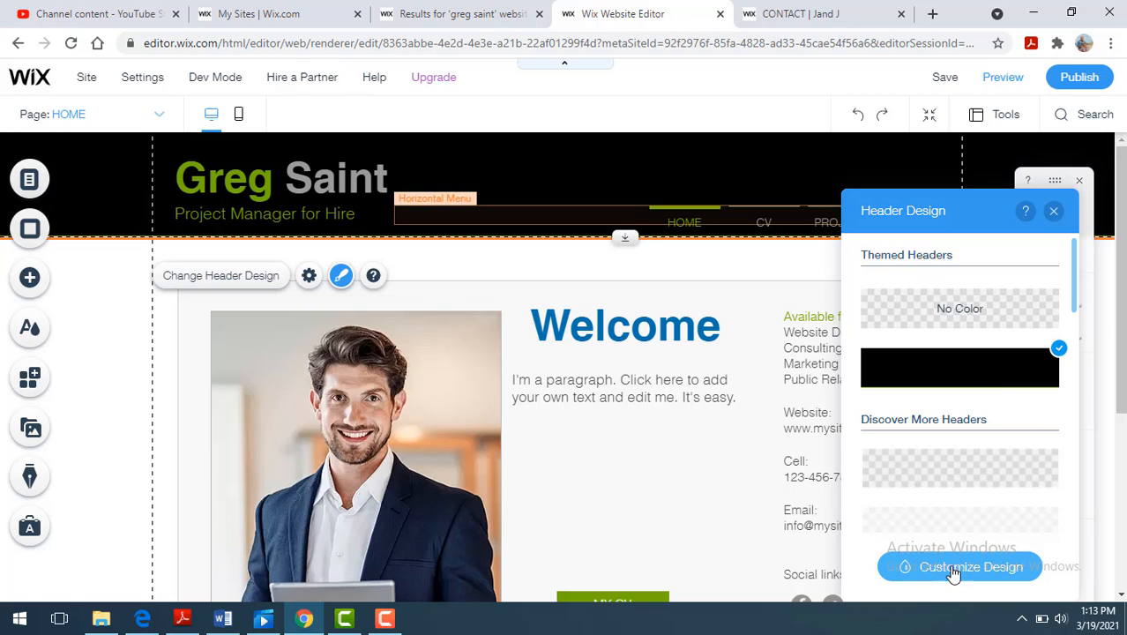
left_click(953, 569)
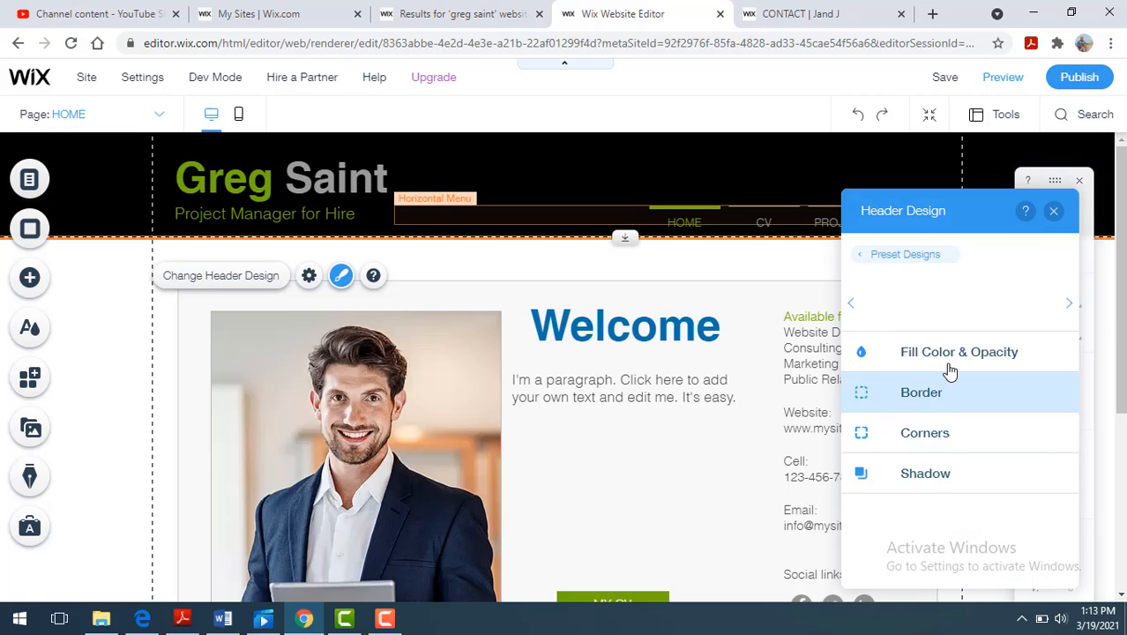
left_click(950, 366)
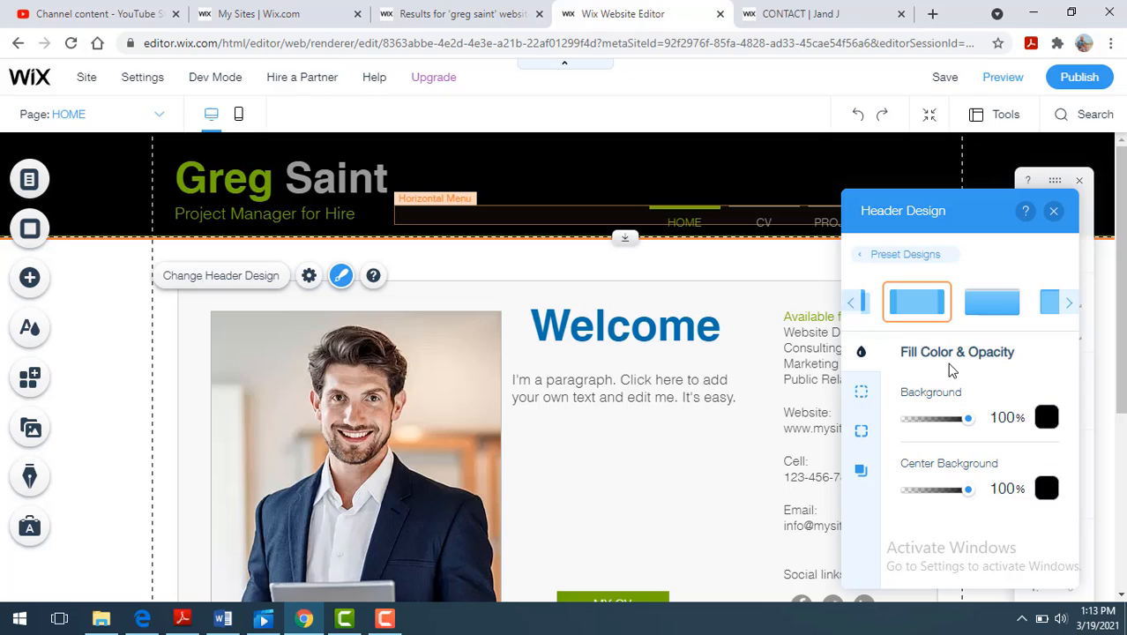
left_click(989, 304)
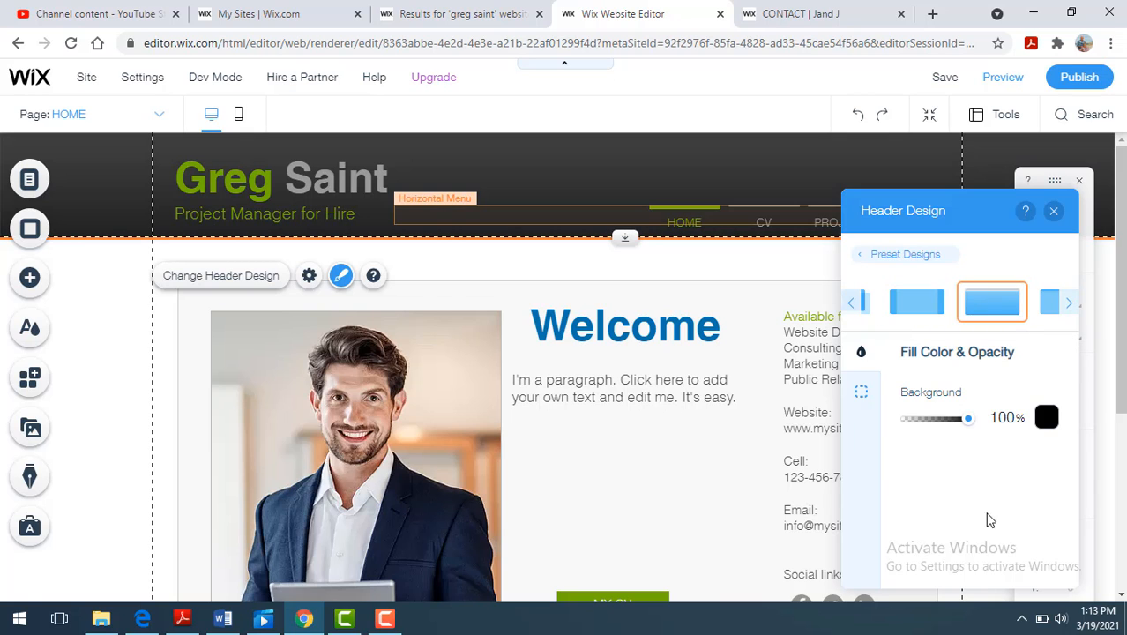
left_click_drag(965, 419, 937, 426)
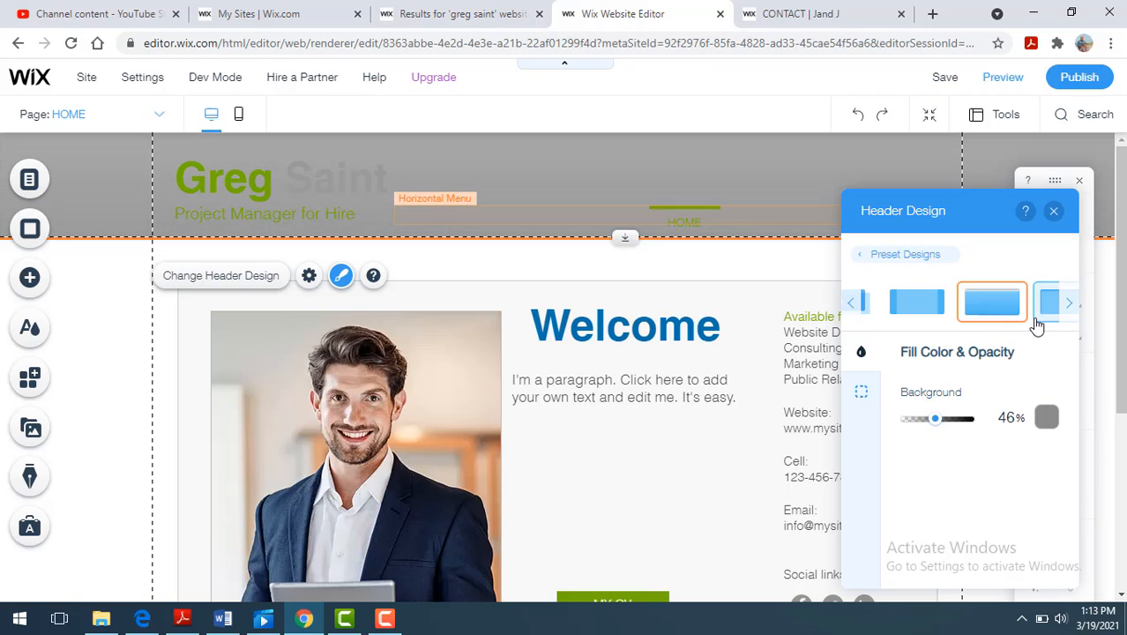
left_click(1054, 212)
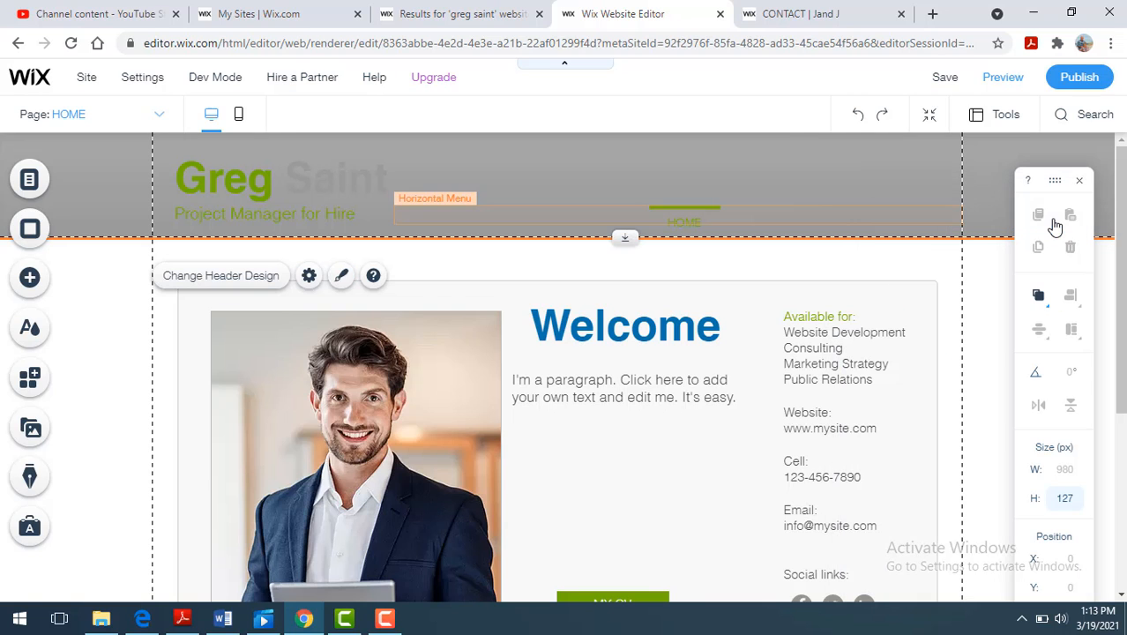
- Color the header's site title and tagline text black (#000000)
left_click(372, 180)
double_click(317, 187)
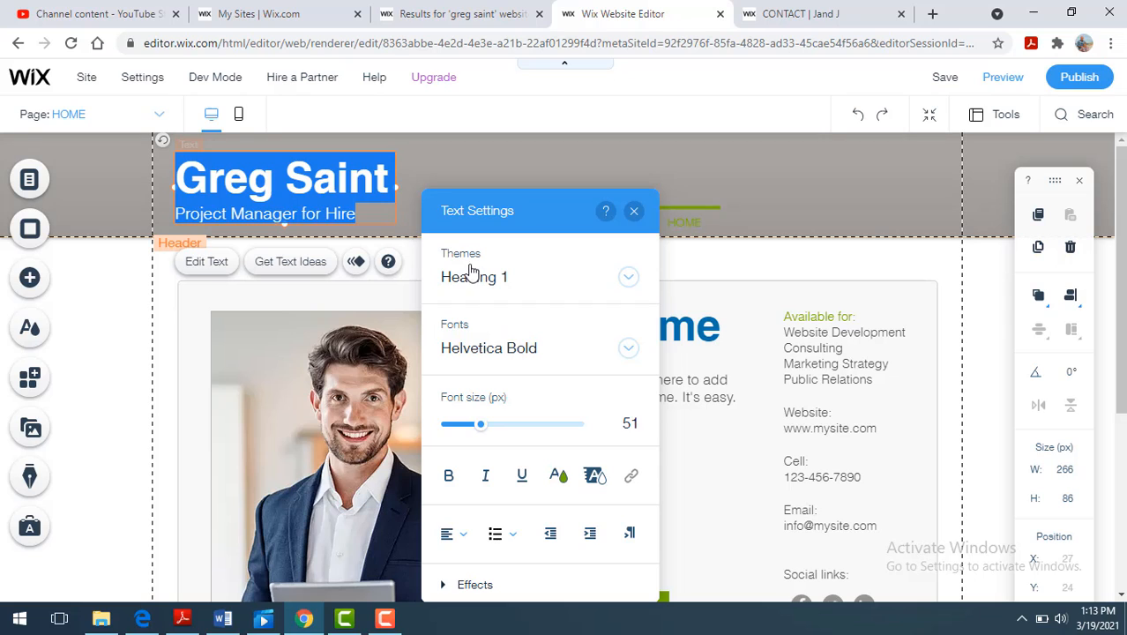
left_click(562, 481)
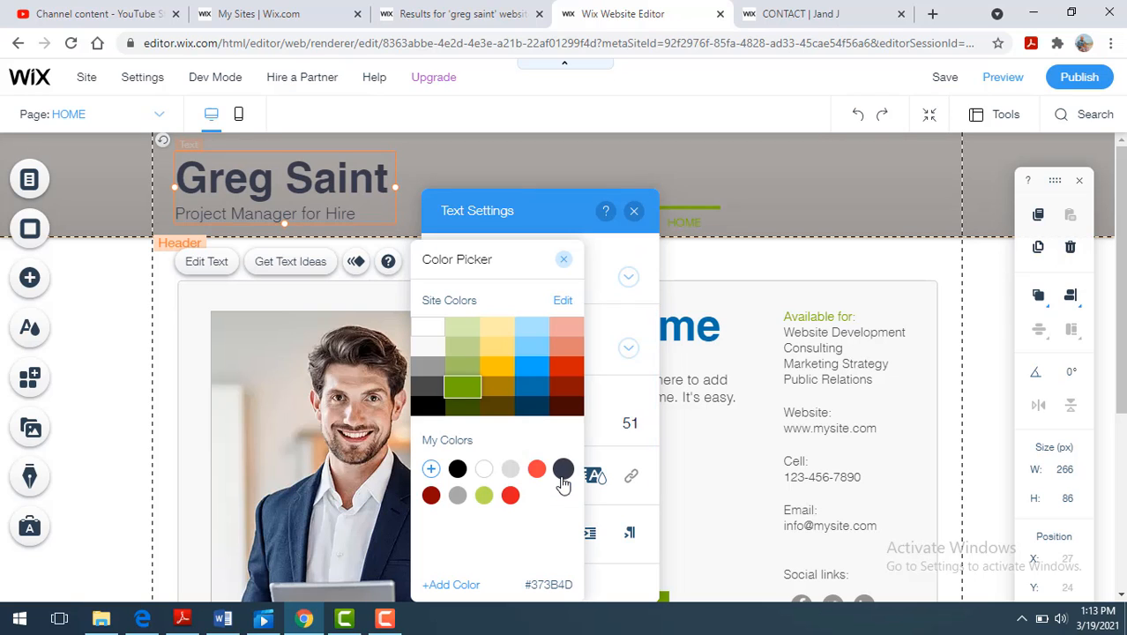
left_click(428, 405)
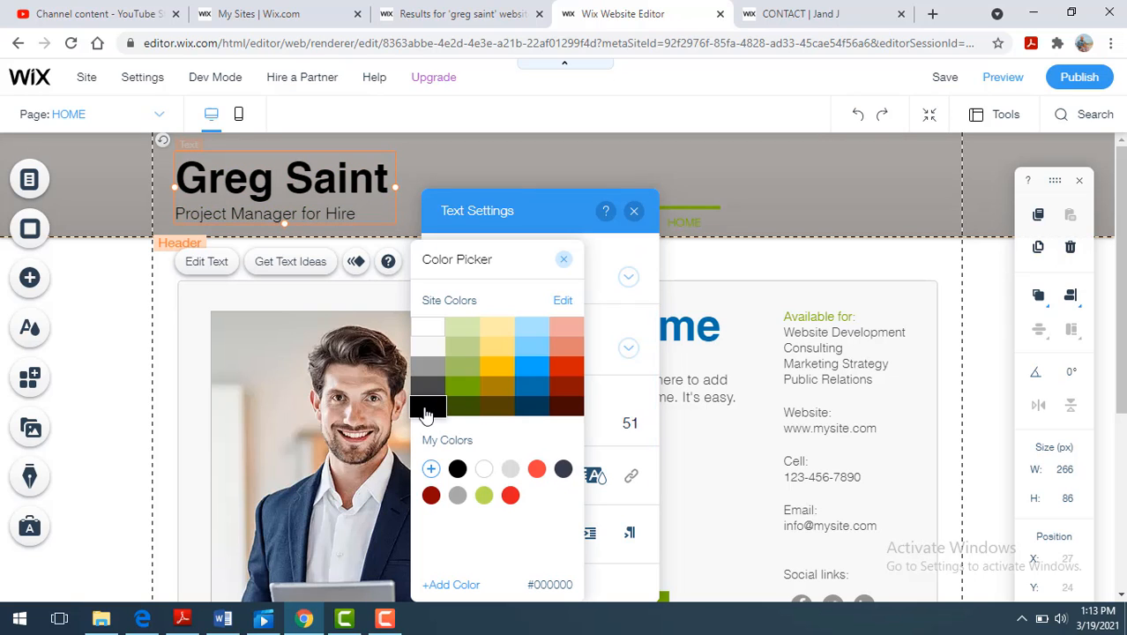
- Delete the "Project Manager for Hire" tagline from the header text
left_click(365, 211)
double_click(364, 210)
left_click(365, 211)
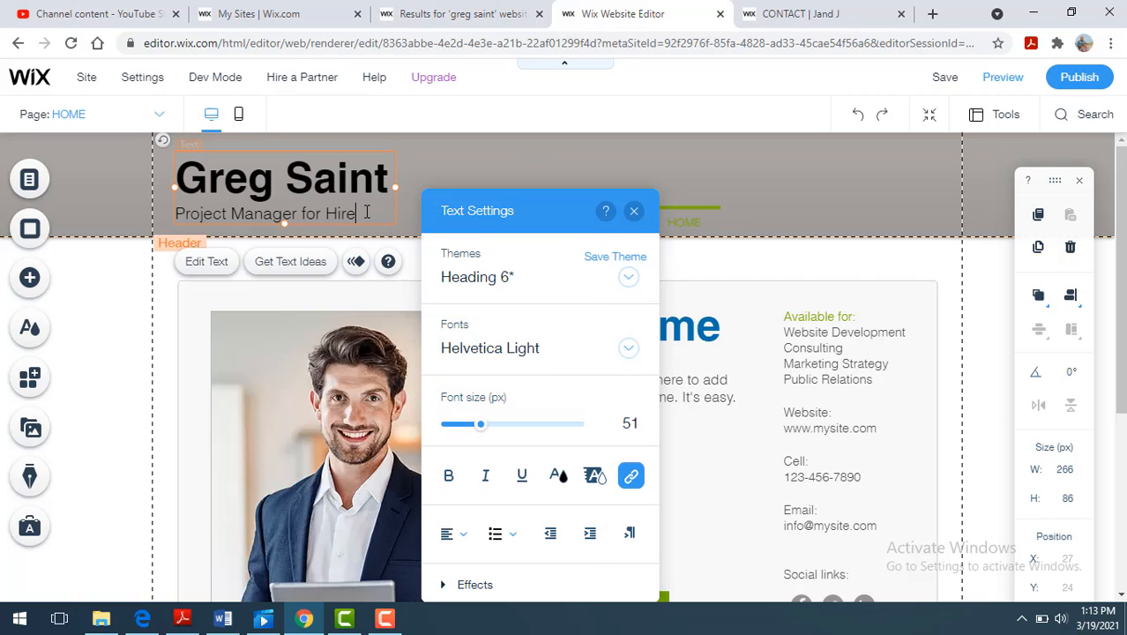
key("BackSpace")
key("BackSpace")
key("BackSpace")
key("BackSpace")
key("BackSpace")
key("BackSpace")
key("BackSpace")
key("BackSpace")
key("BackSpace")
key("BackSpace")
key("BackSpace")
key("BackSpace")
key("BackSpace")
key("BackSpace")
key("BackSpace")
key("BackSpace")
key("BackSpace")
key("BackSpace")
key("BackSpace")
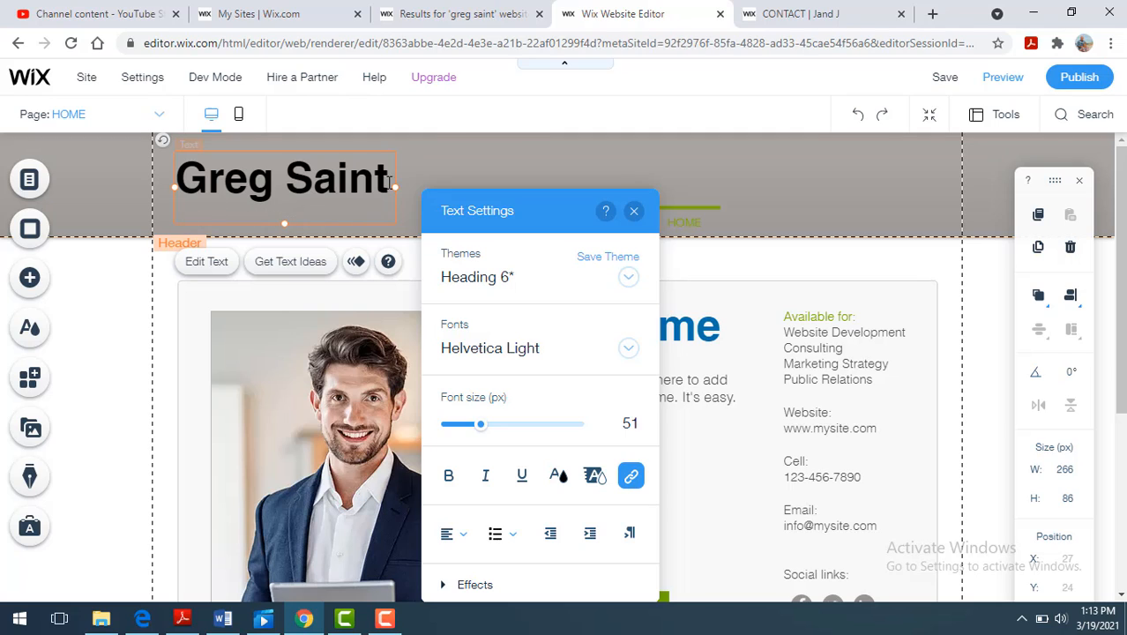
- Replace the name in the header title with the site owner's new full name and finish editing the text
left_click(388, 181)
key("BackSpace")
key("BackSpace")
key("BackSpace")
key("BackSpace")
key("BackSpace")
key("BackSpace")
key("BackSpace")
key("BackSpace")
key("BackSpace")
key("BackSpace")
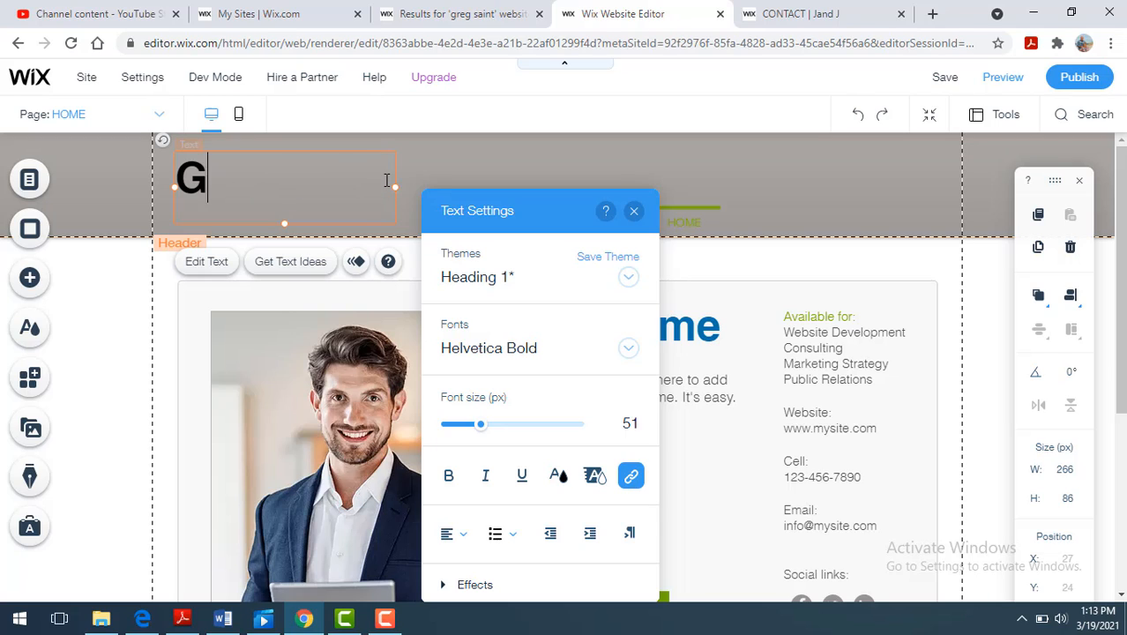
type("John Smith")
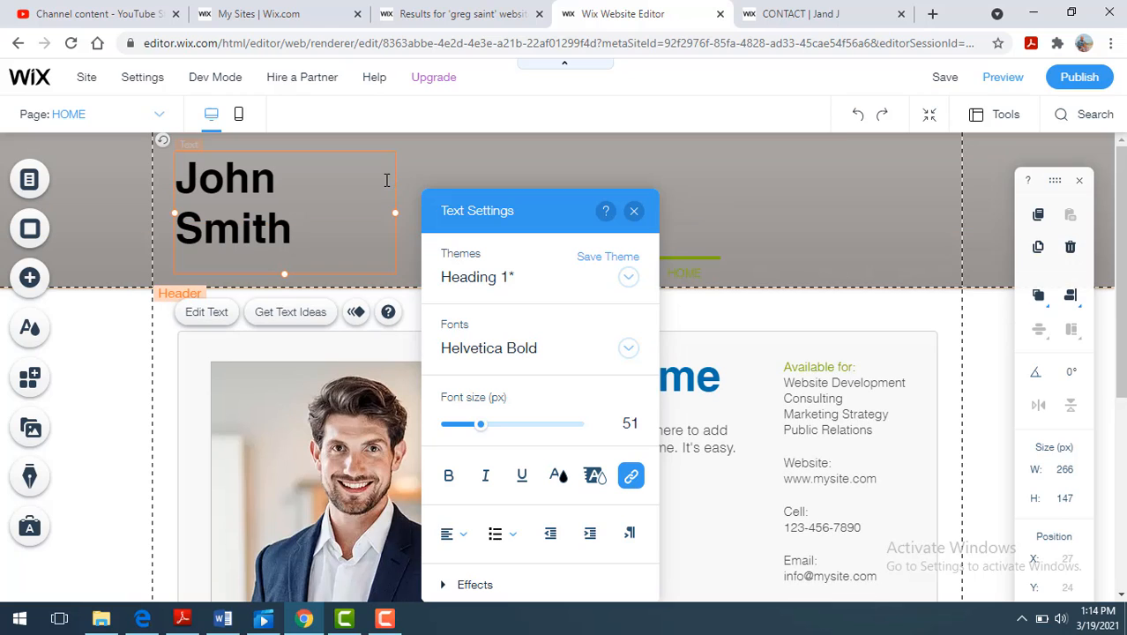
left_click(806, 207)
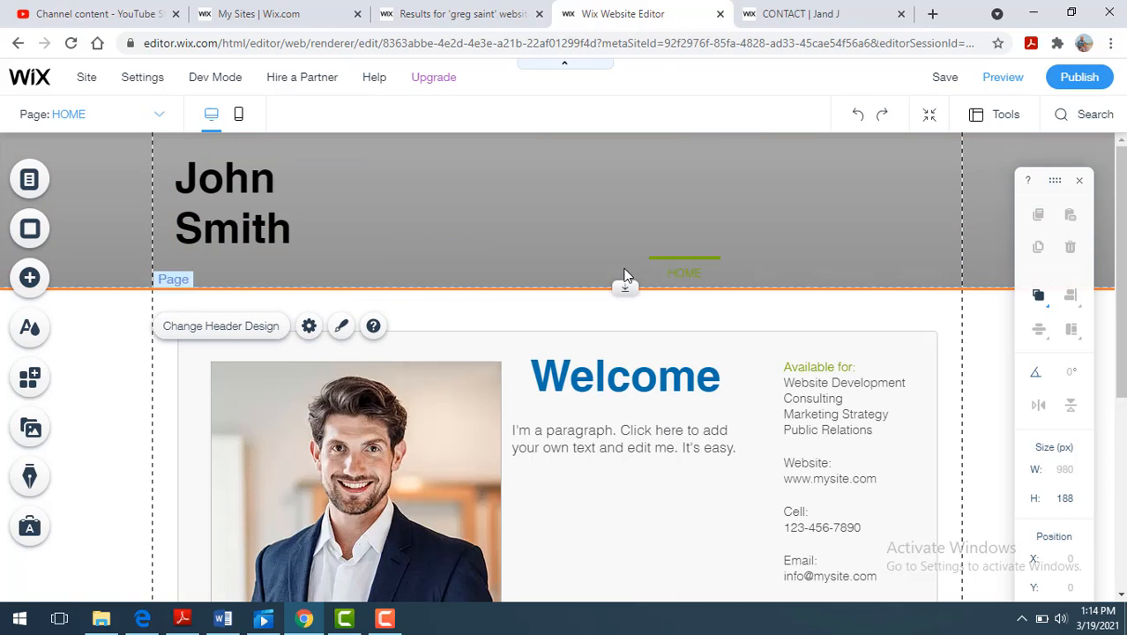
- Customize the header's horizontal menu design by setting its regular dropdown background color to dark gray (#494949)
left_click(407, 267)
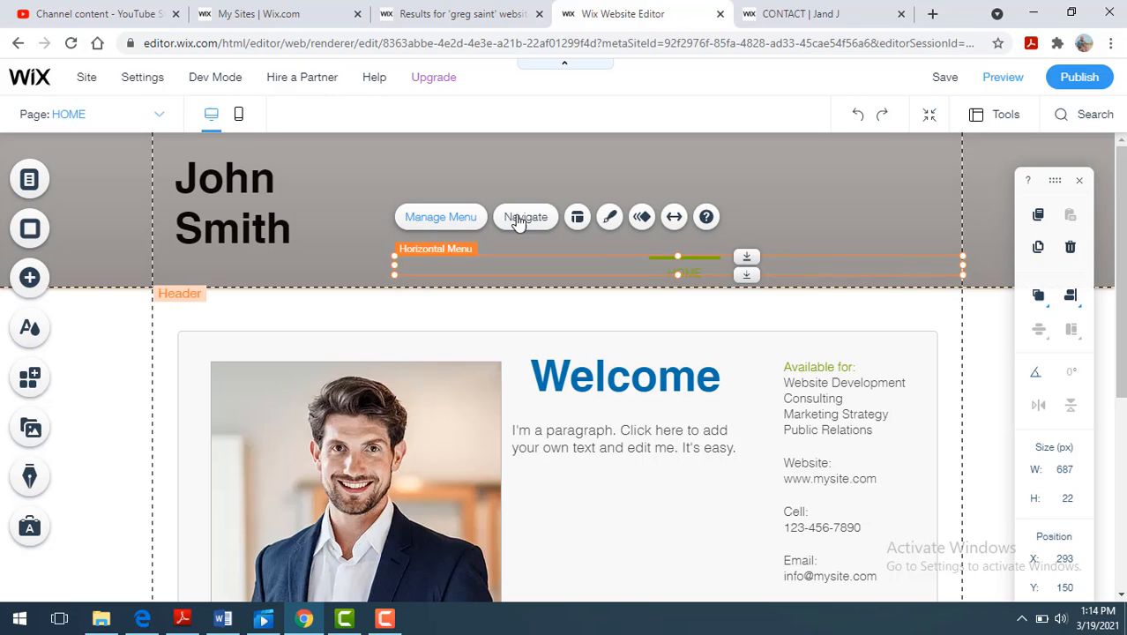
left_click(610, 217)
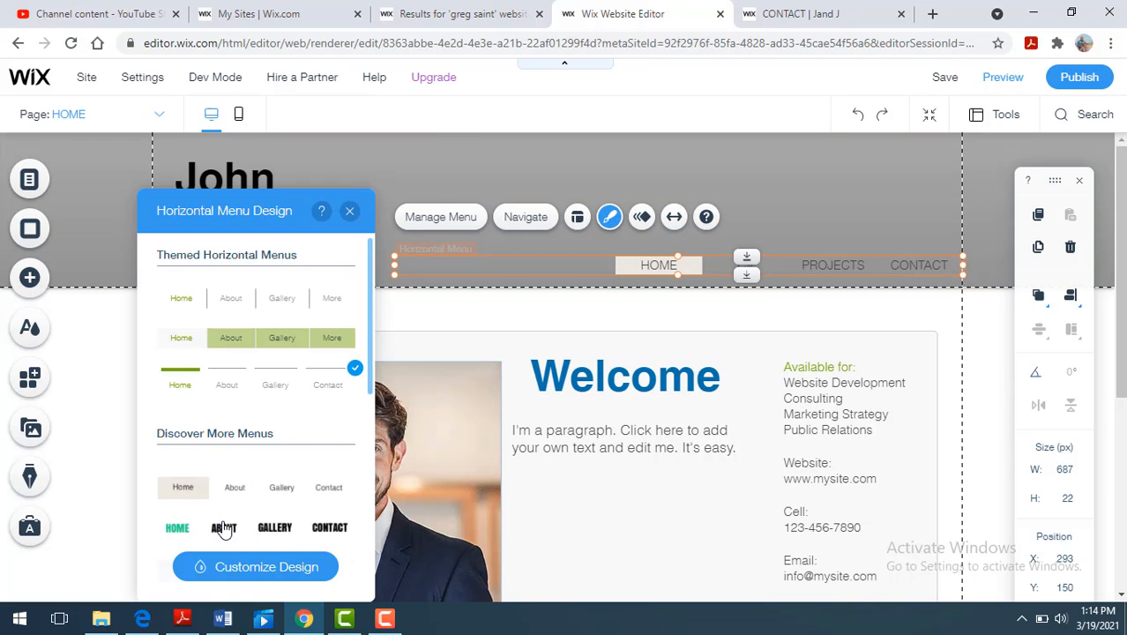
left_click(249, 577)
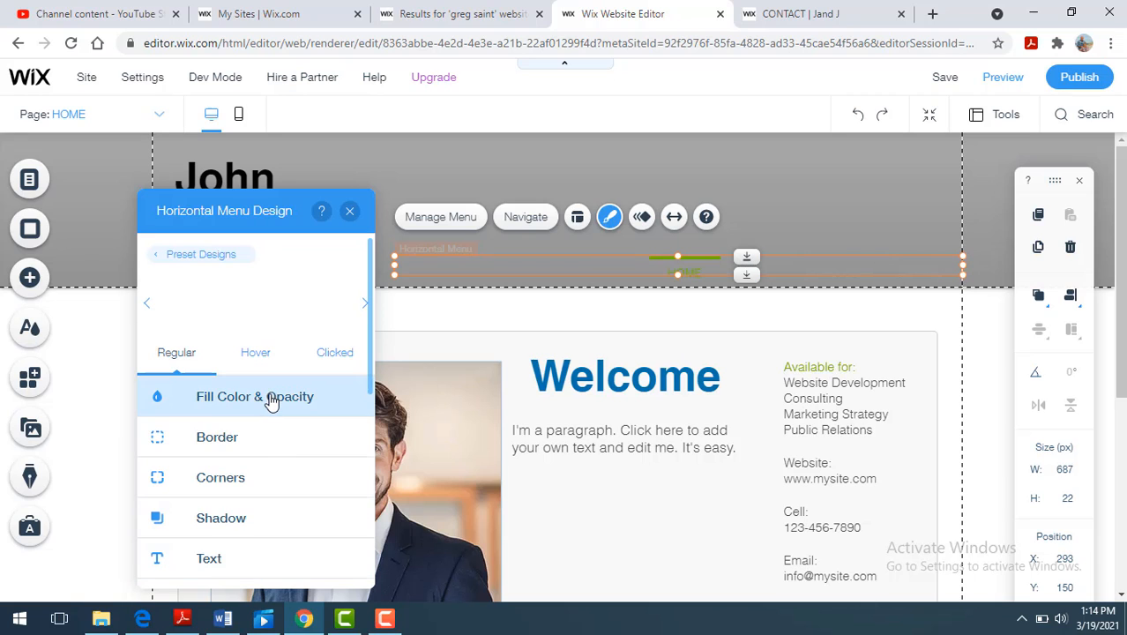
left_click(272, 399)
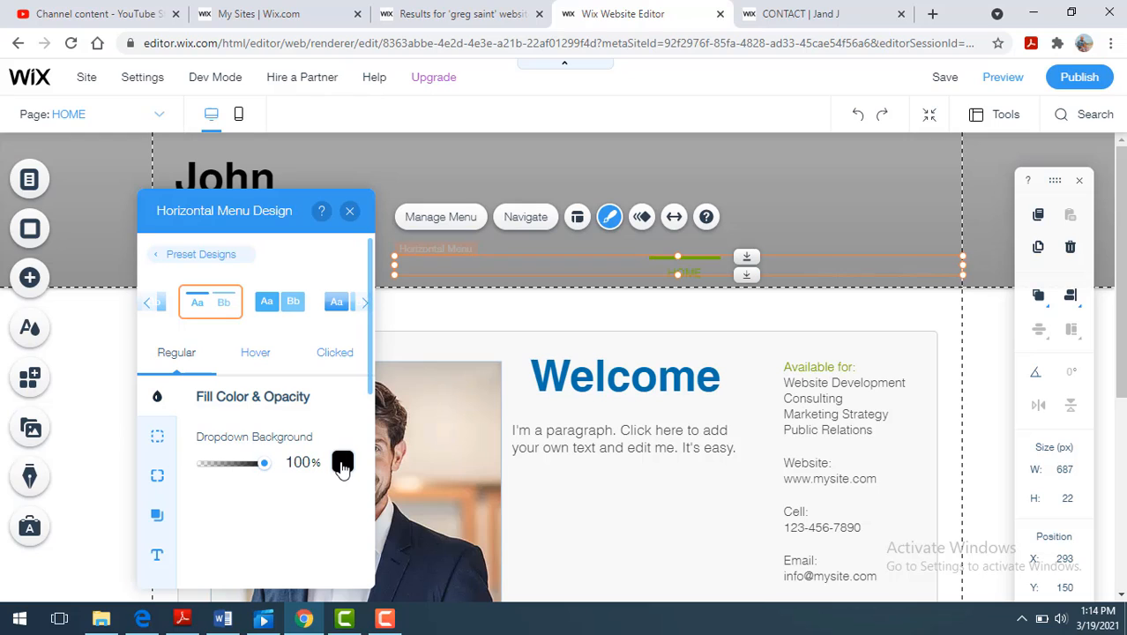
left_click(343, 465)
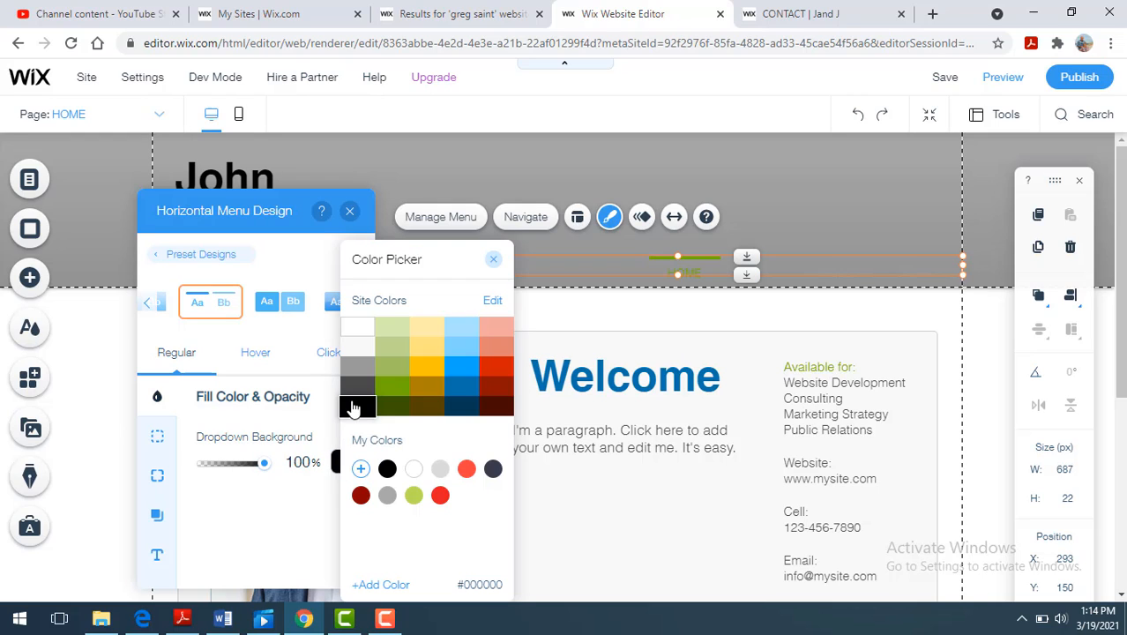
left_click(357, 395)
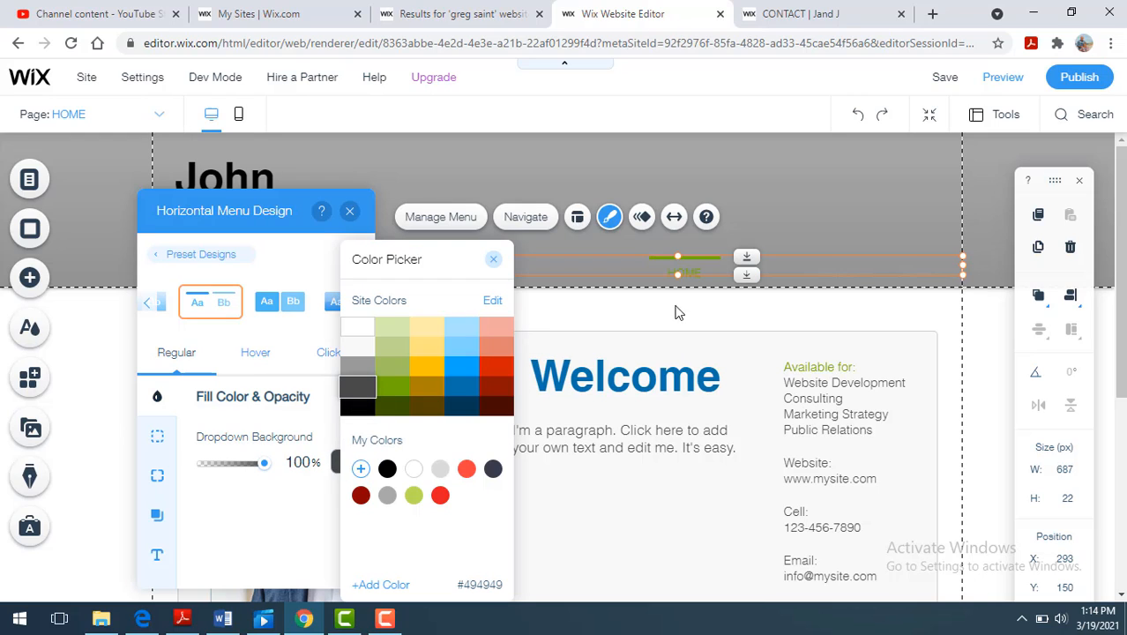
- Close the color picker and shift the header's horizontal menu left to about X 216, Y 149
left_click(808, 214)
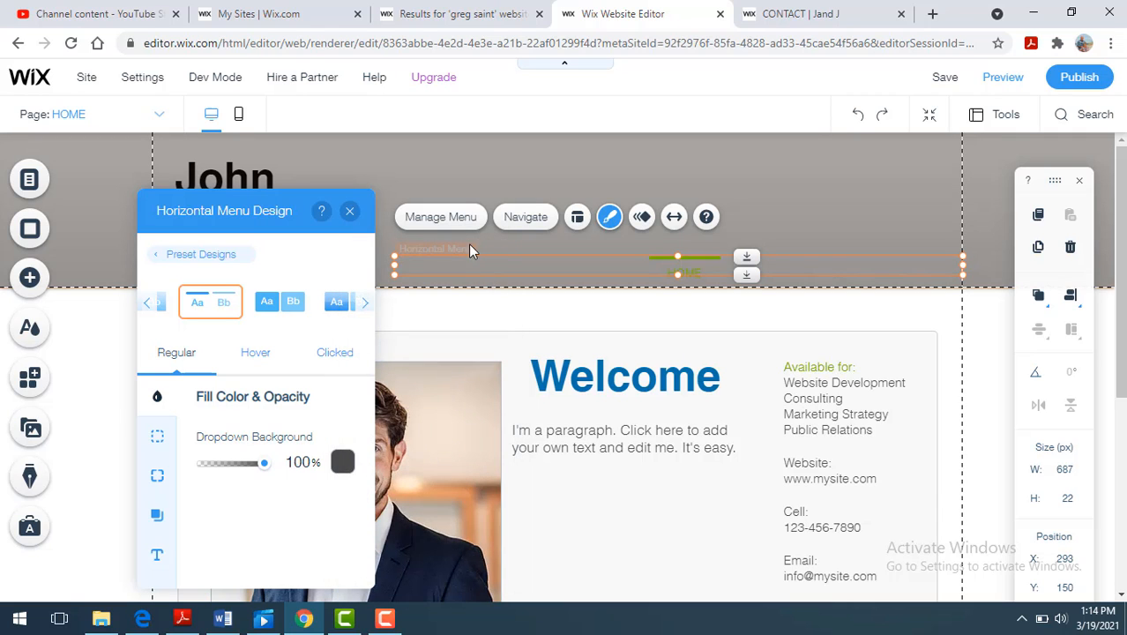
left_click_drag(466, 257, 407, 253)
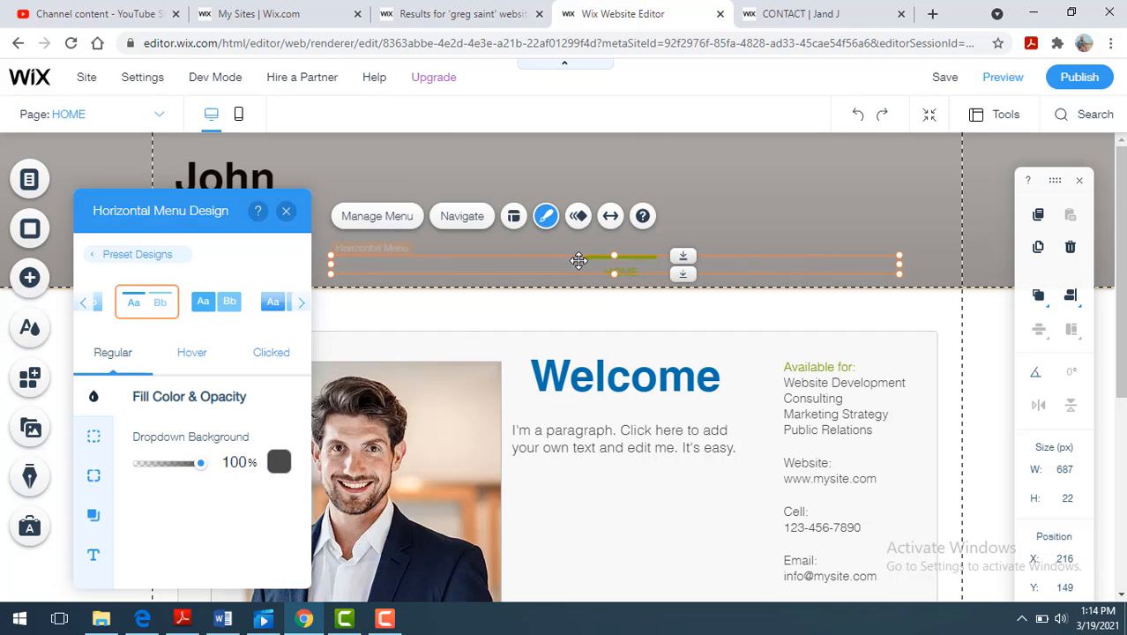
- Look through the site menu's page list and the HOME page's options, leaving them unchanged
double_click(578, 261)
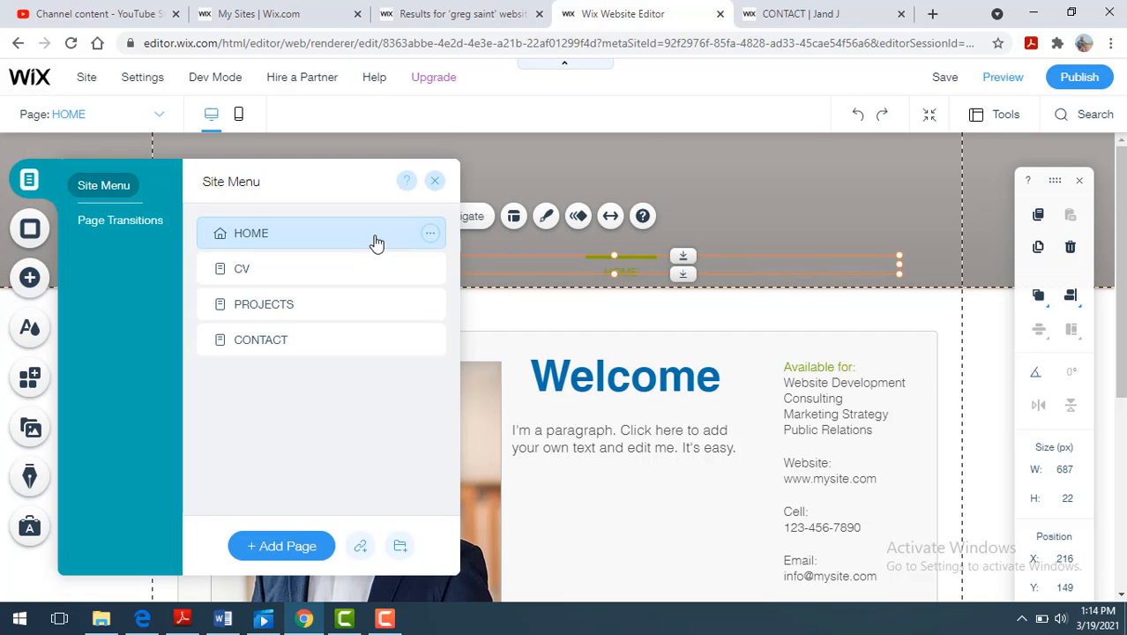
left_click(430, 235)
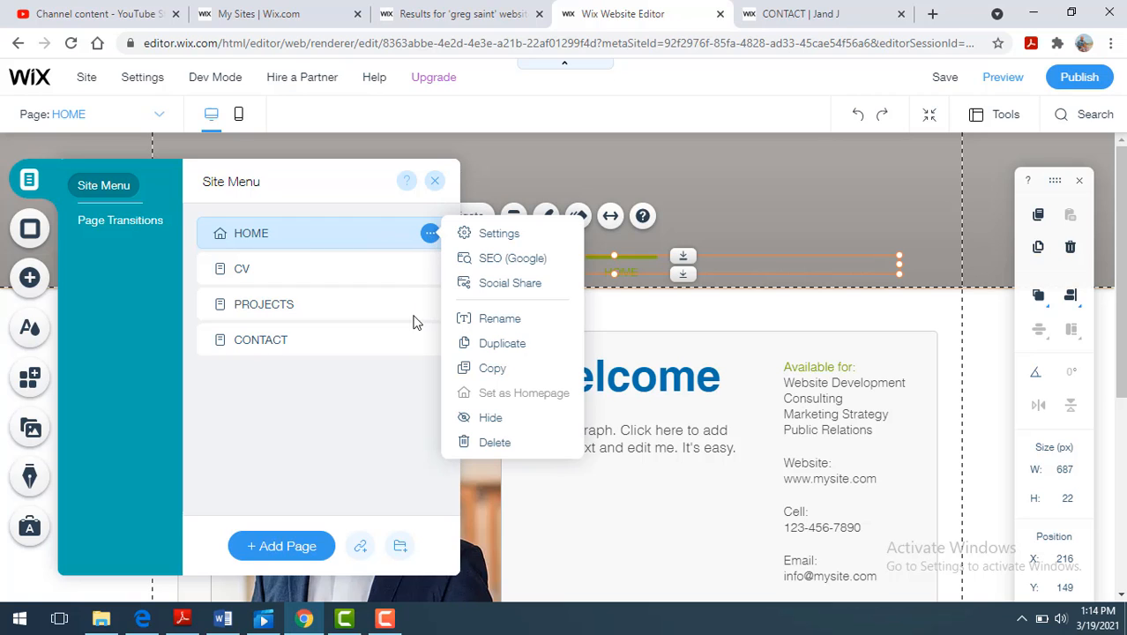
left_click(378, 450)
double_click(598, 259)
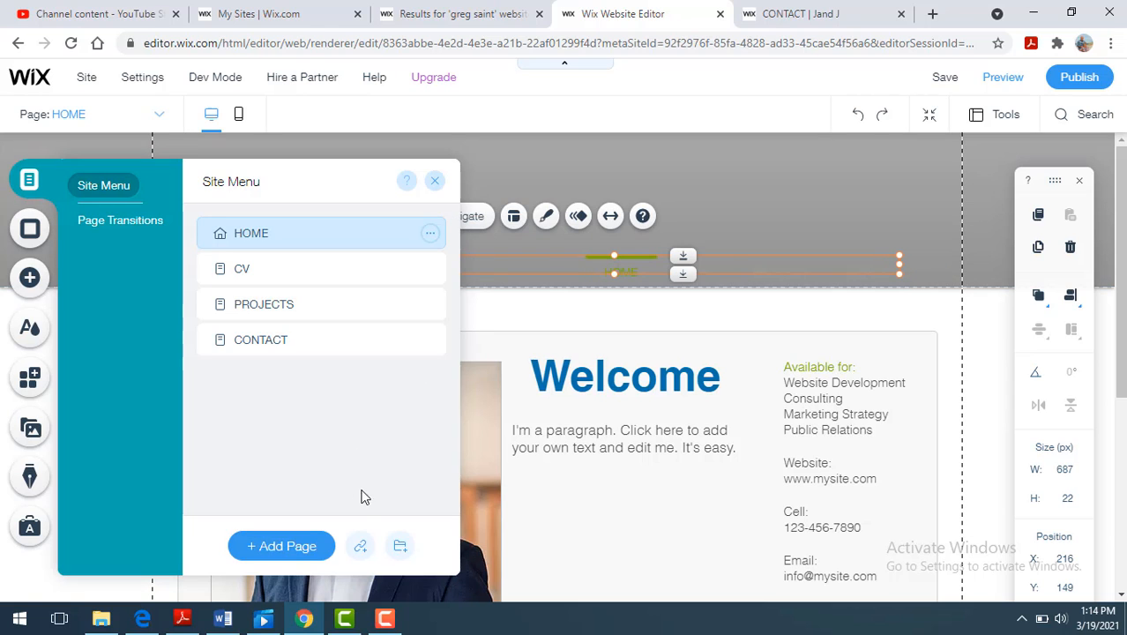
left_click(779, 180)
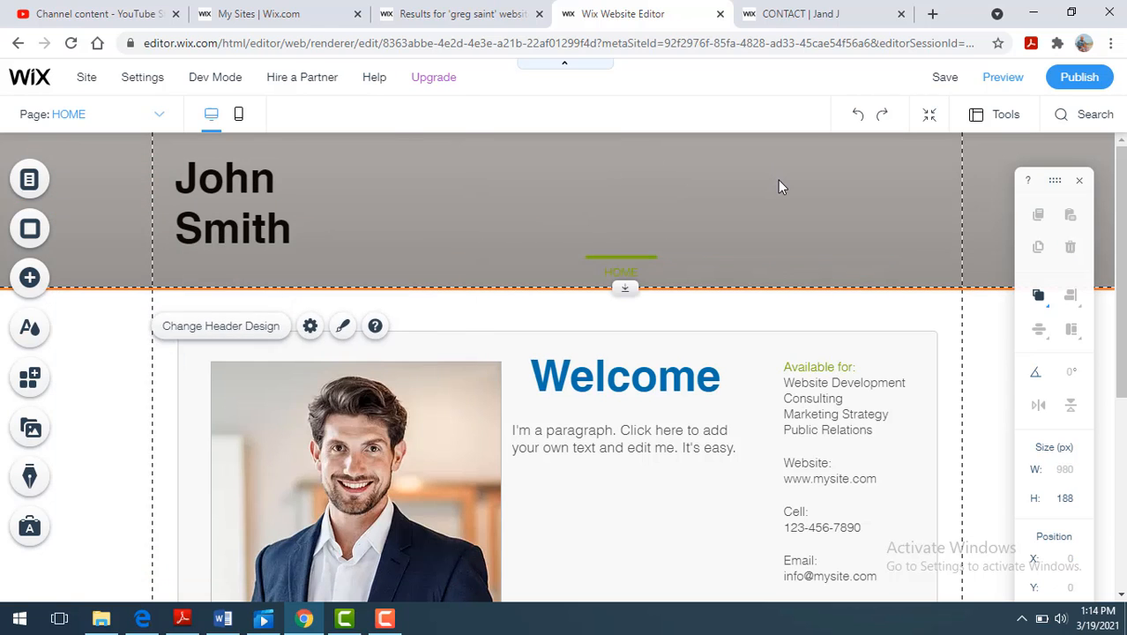
- Move the horizontal menu down to the header's bottom edge, at about Y 166
left_click(641, 264)
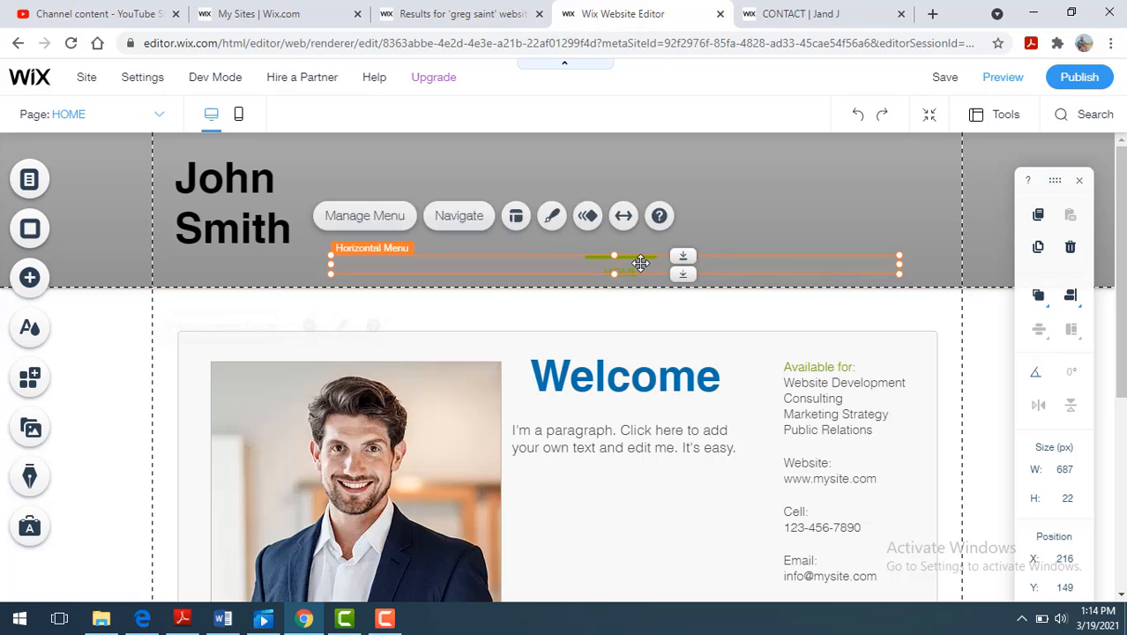
left_click_drag(640, 265, 641, 272)
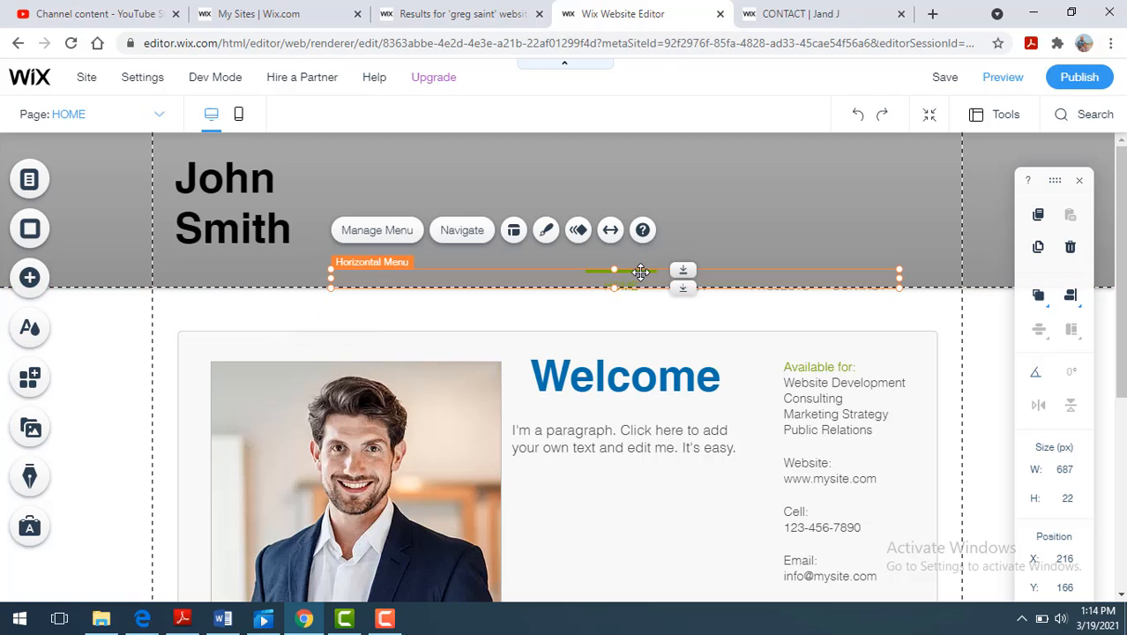
left_click(459, 238)
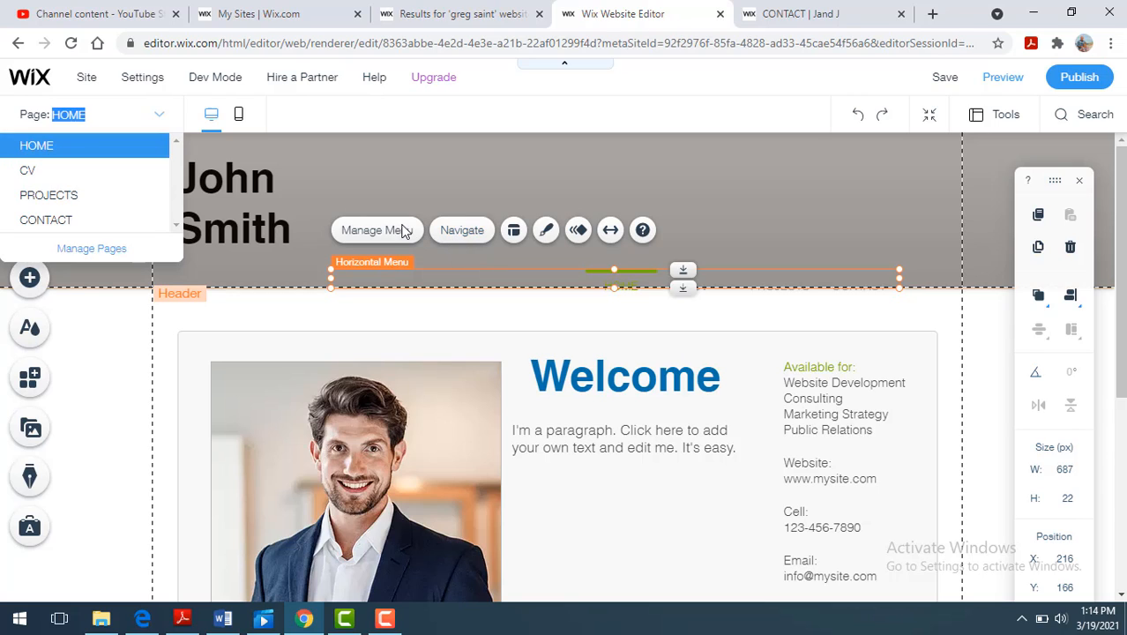
left_click(547, 234)
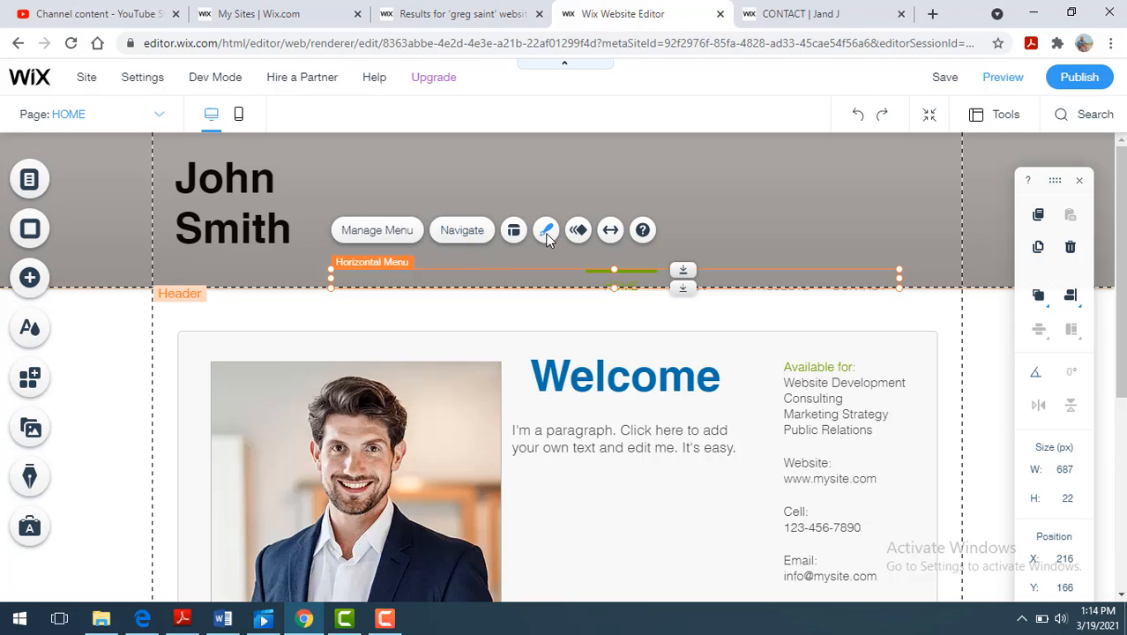
- Apply the boxed serif preset with blue outlines and a filled blue Home item to the header's horizontal menu
left_click(547, 235)
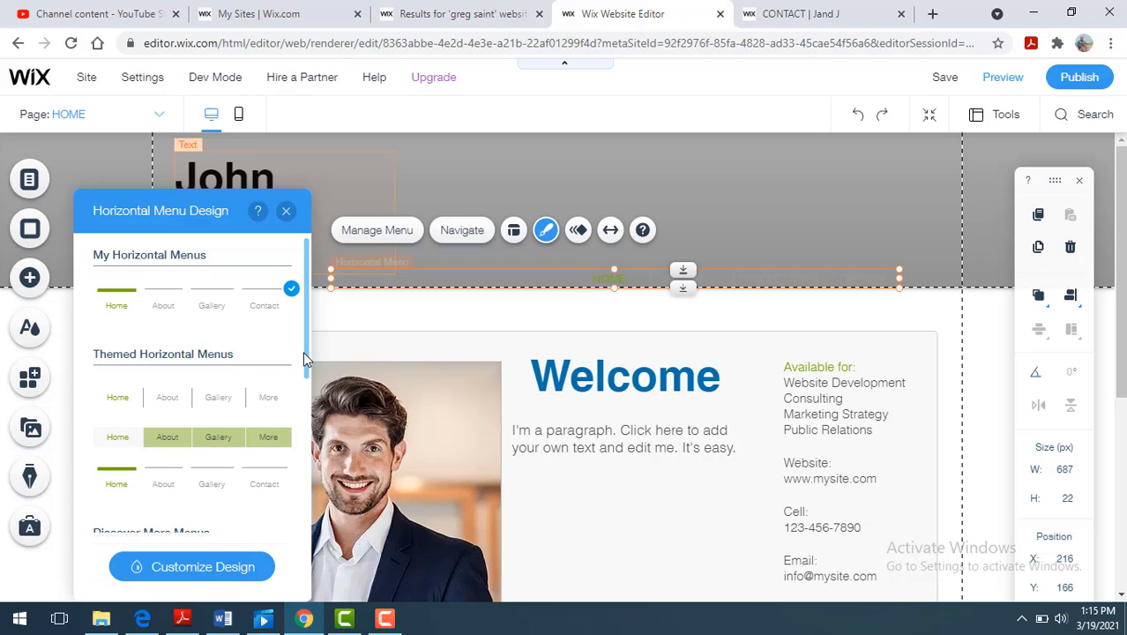
scroll(305, 352, "down", 5)
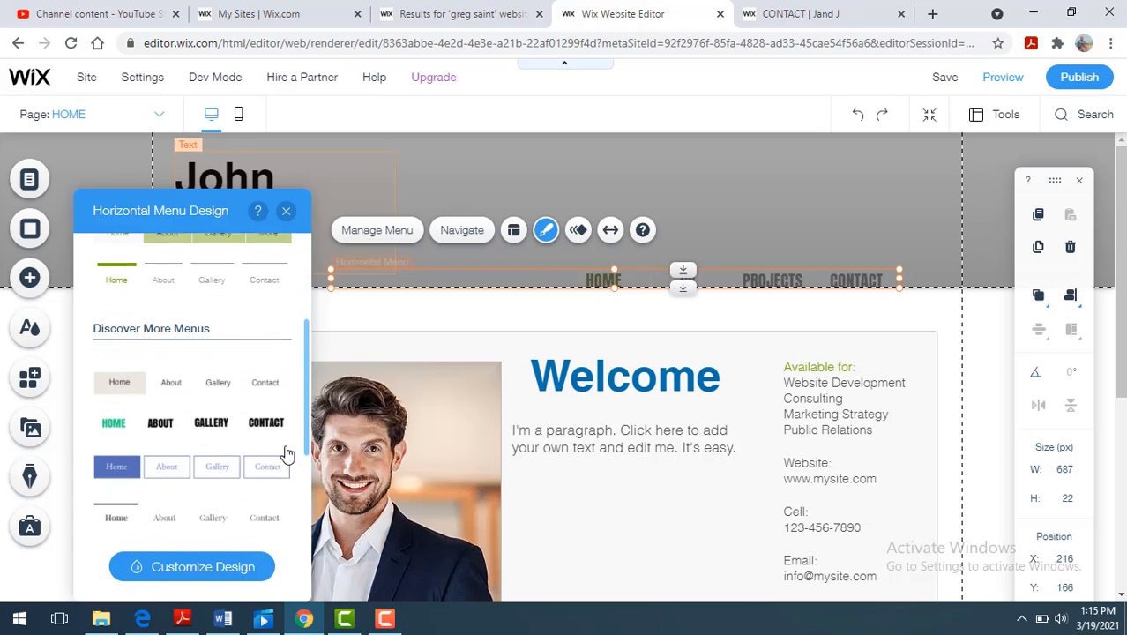
scroll(284, 461, "down", 4)
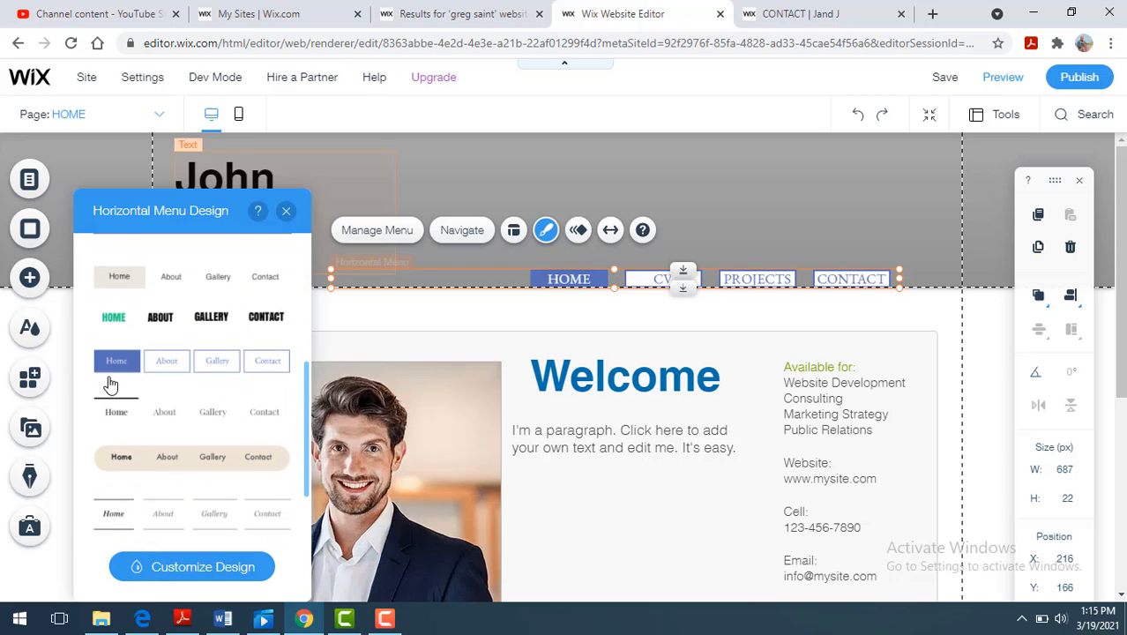
left_click(114, 361)
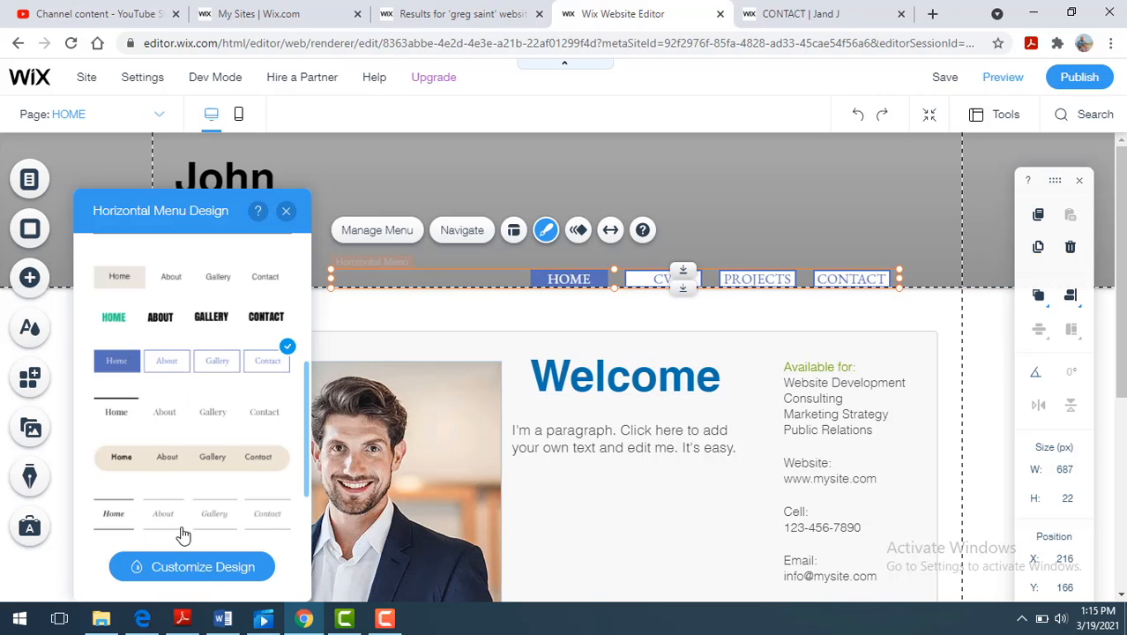
left_click(694, 203)
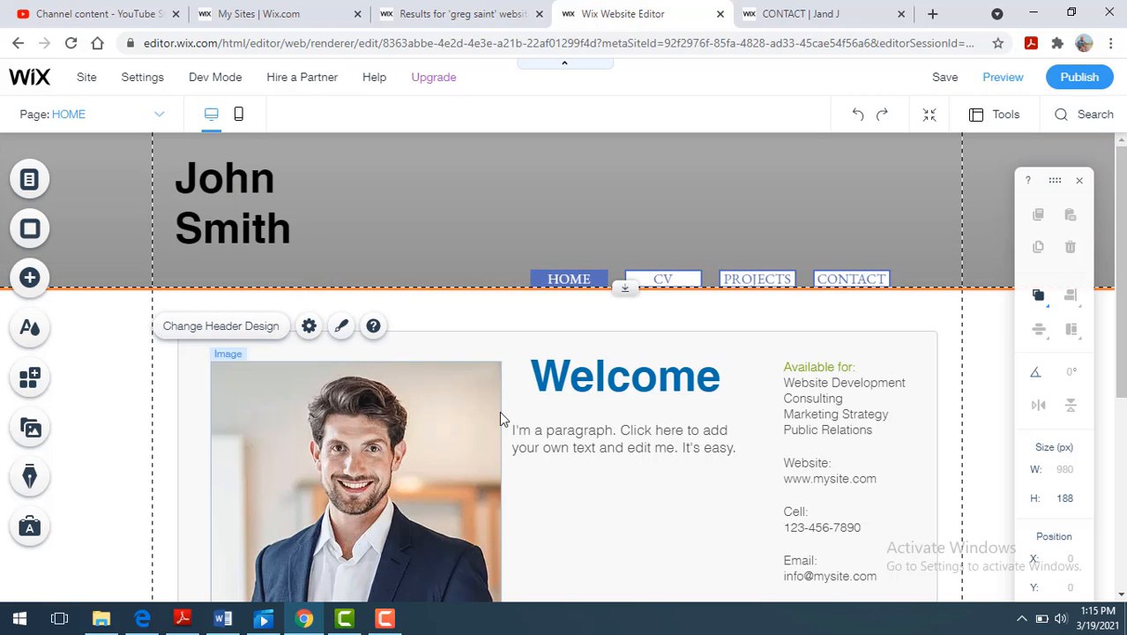
- Try the calm turquoise sea video as the HOME page's background
left_click(626, 483)
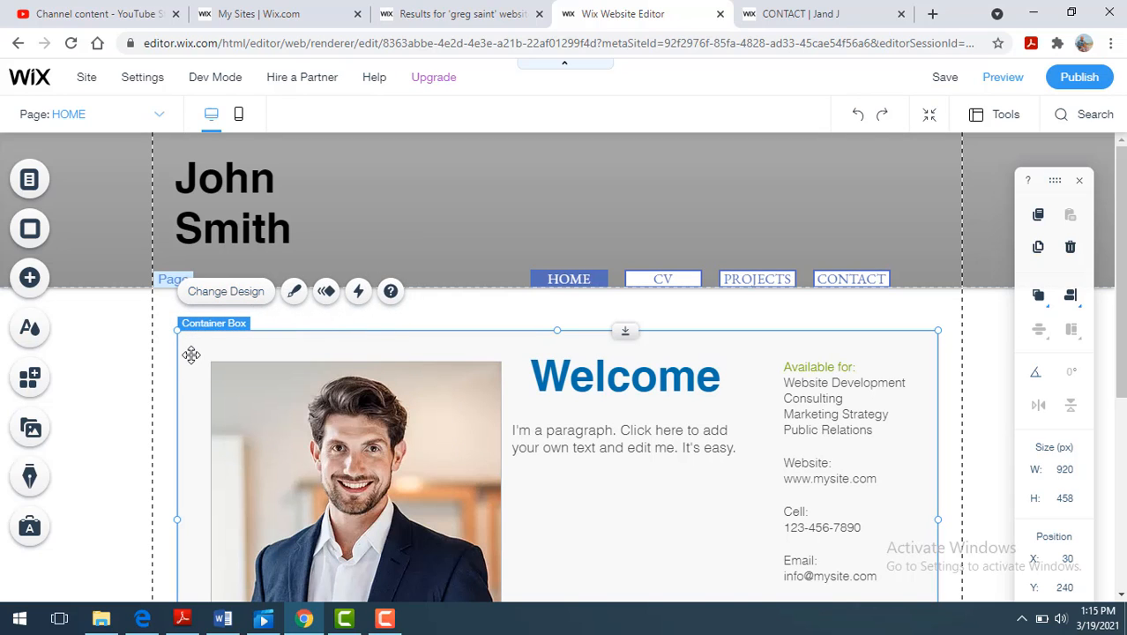
left_click(41, 279)
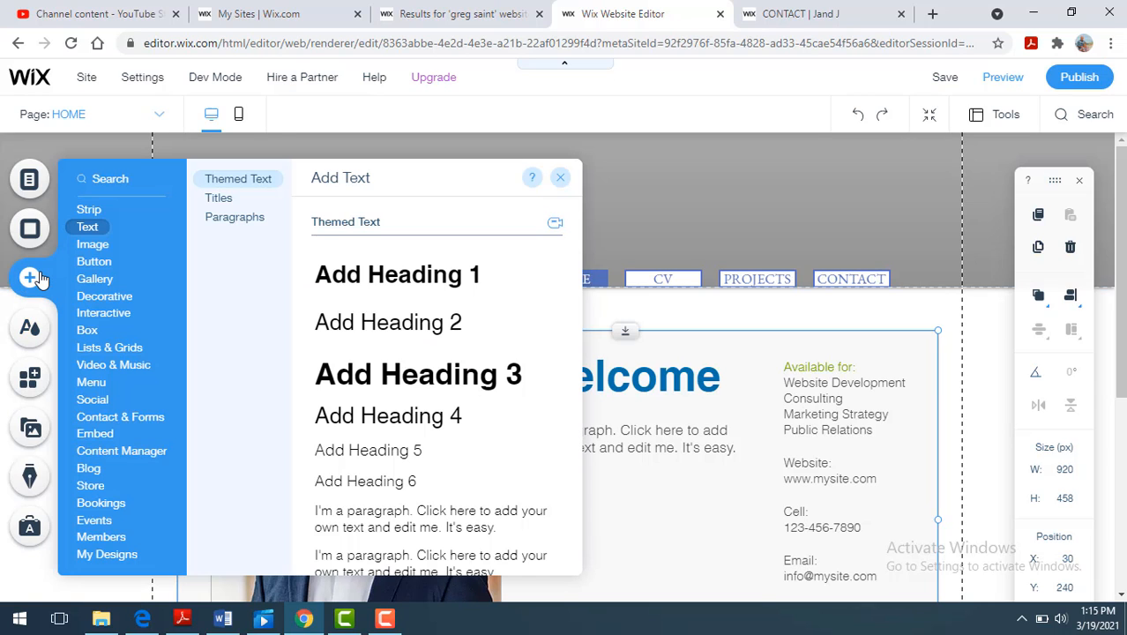
left_click(34, 227)
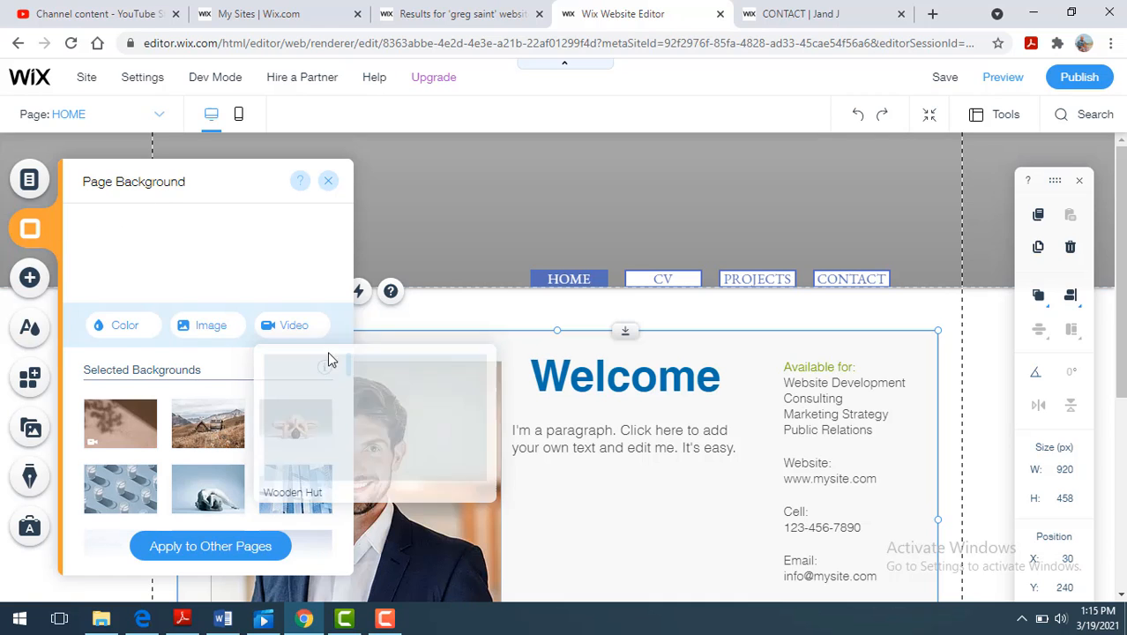
left_click_drag(350, 367, 348, 408)
left_click(114, 409)
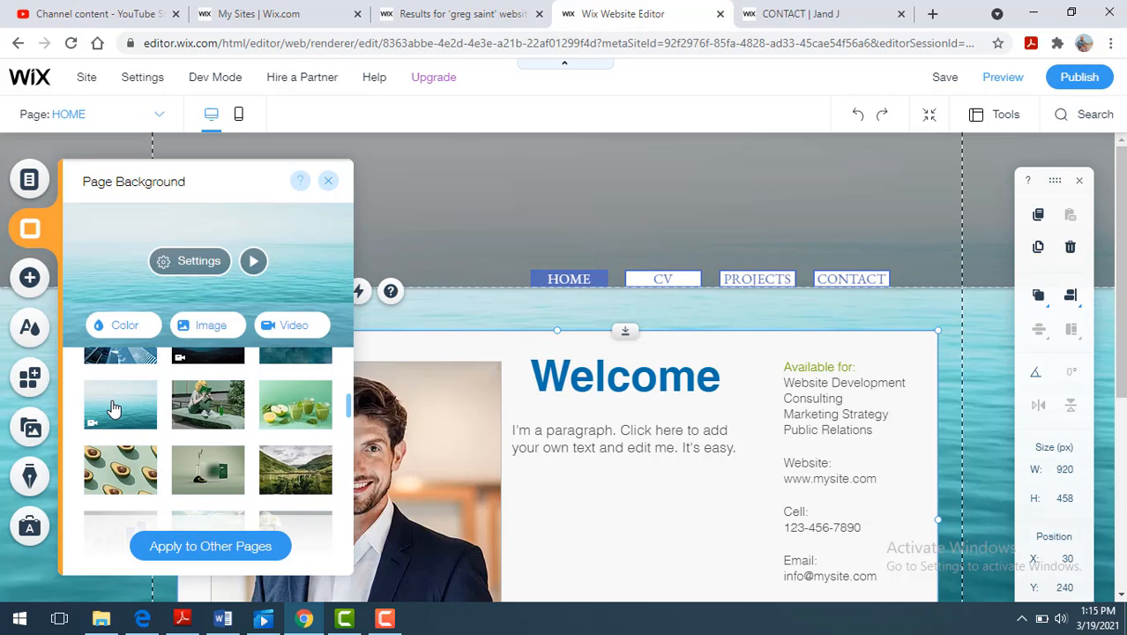
- Set the HOME page's background to solid light blue (#AAE2FF) and close the background settings
left_click(118, 328)
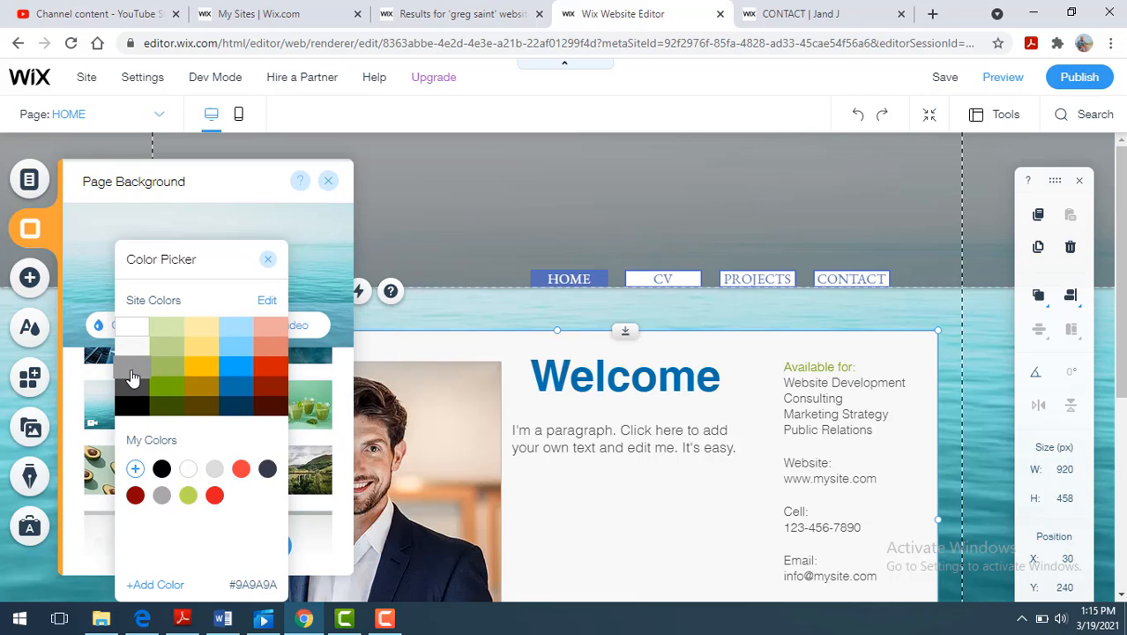
left_click(247, 328)
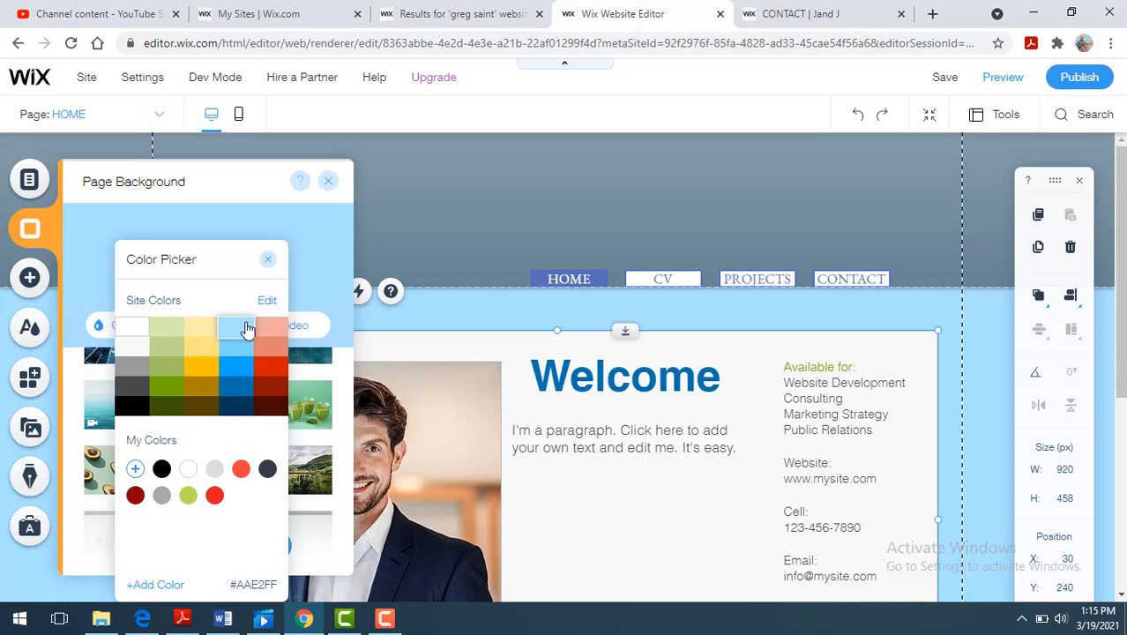
left_click(591, 512)
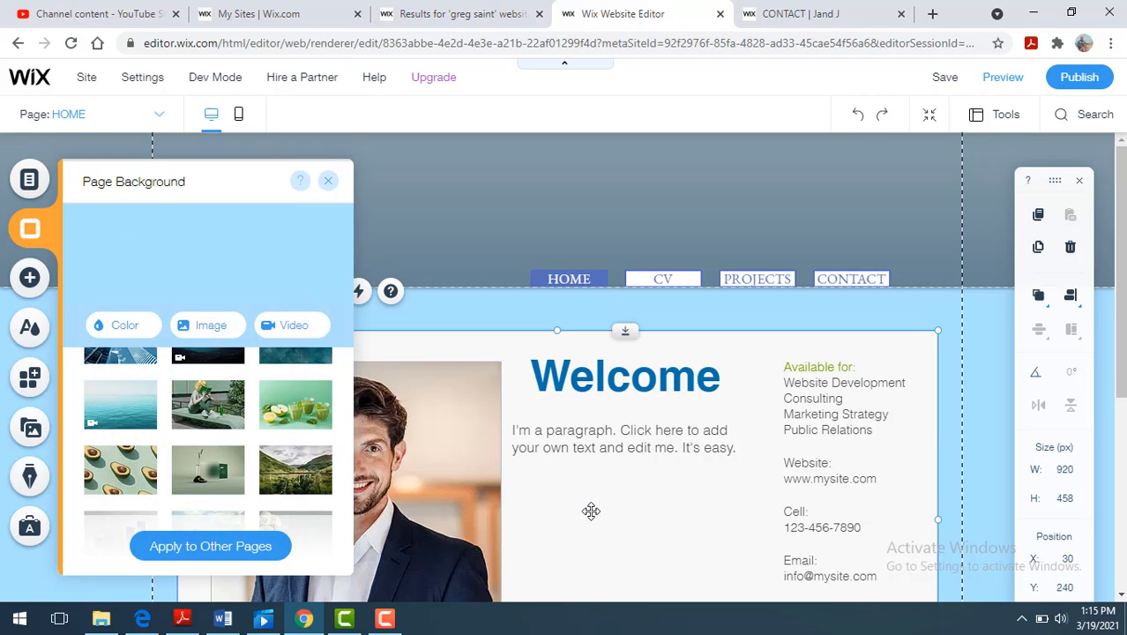
left_click(592, 512)
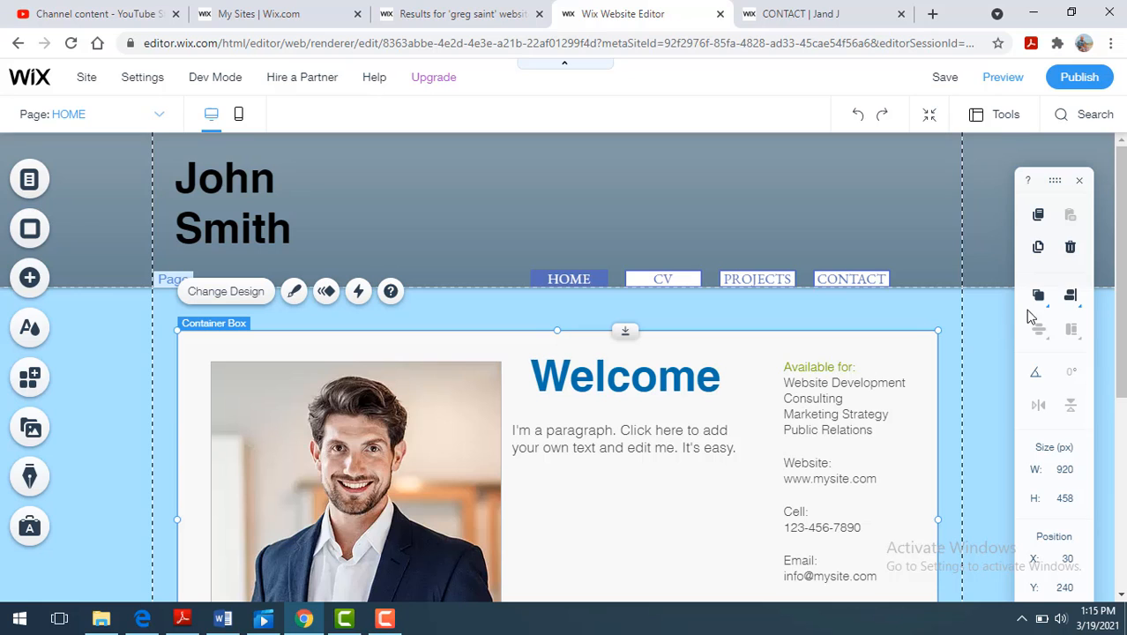
- Open the CV page for editing and review its contact details, professional info, work experience, languages and skills sections
left_click_drag(1121, 262, 1122, 290)
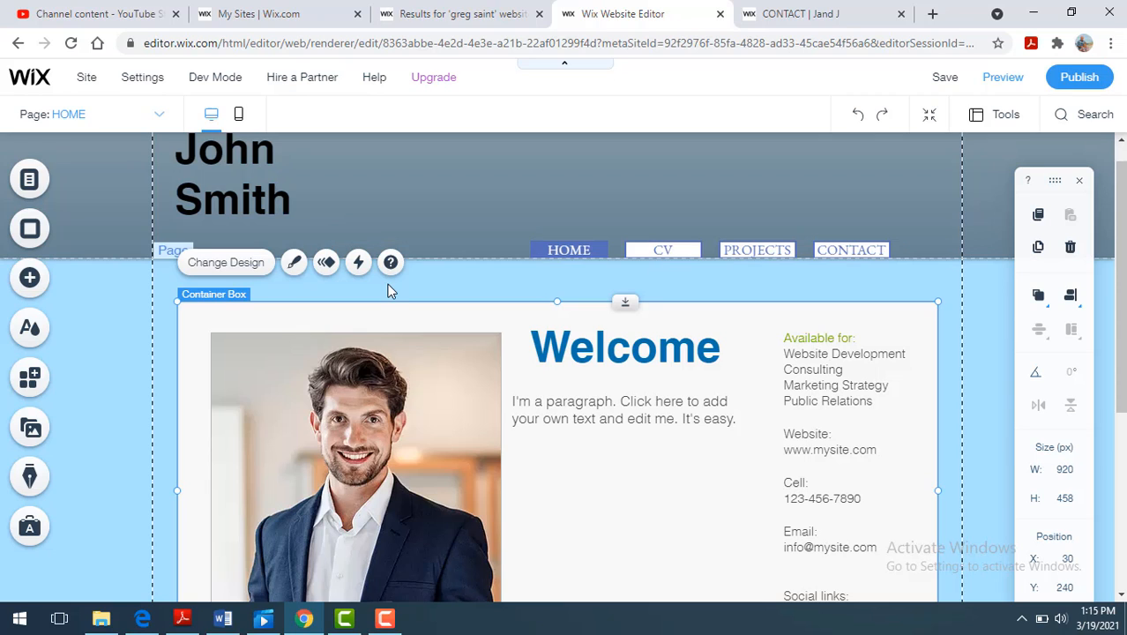
left_click(30, 181)
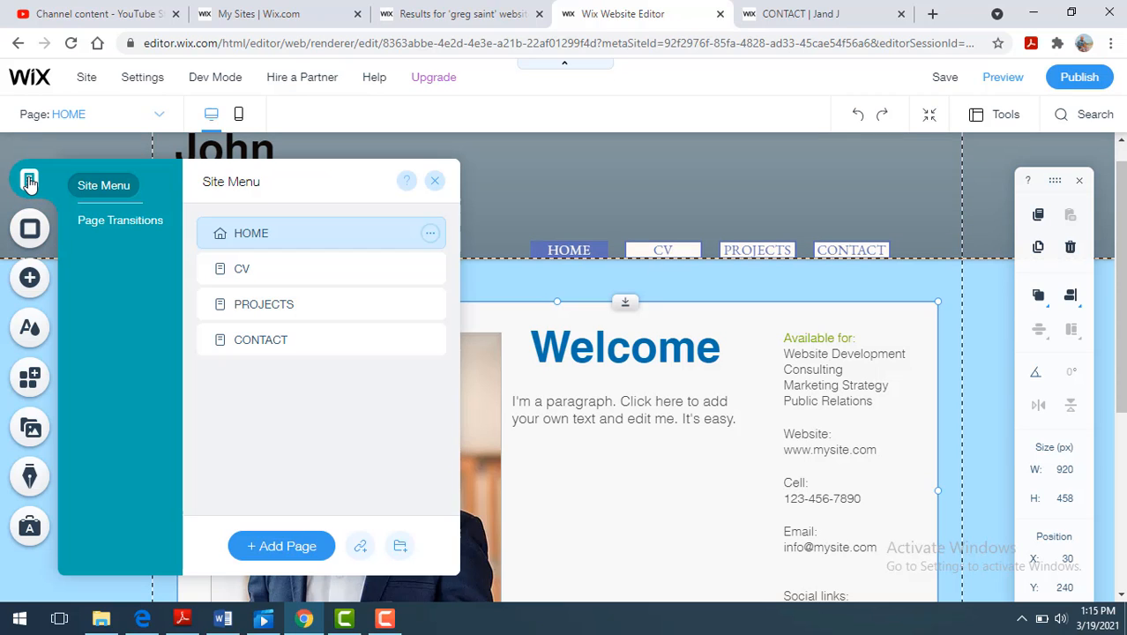
left_click(270, 274)
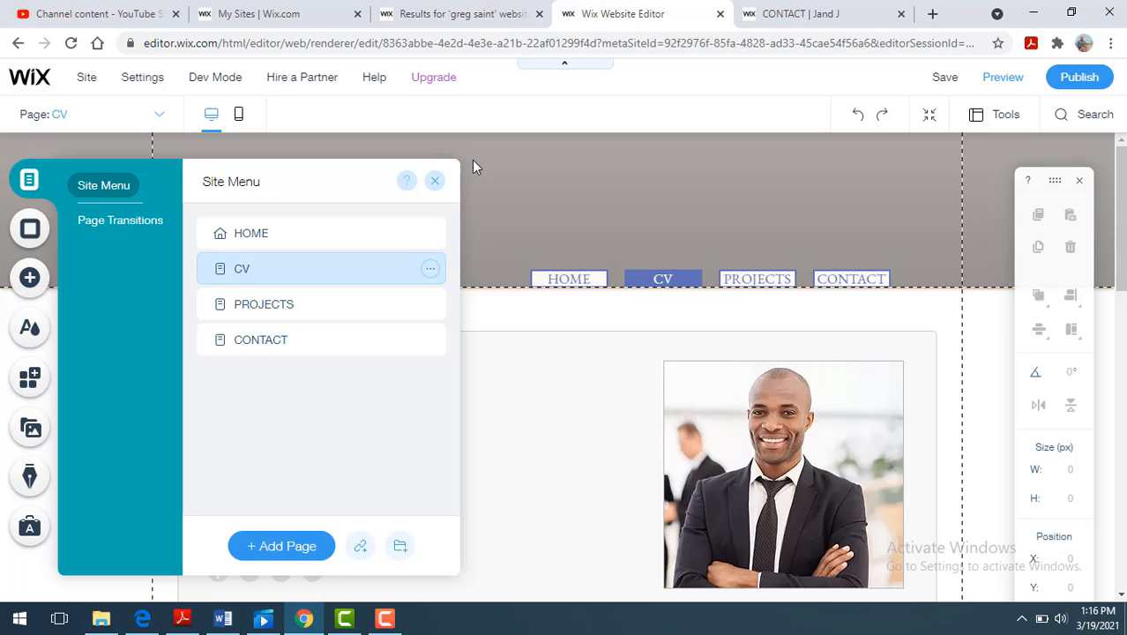
left_click(434, 182)
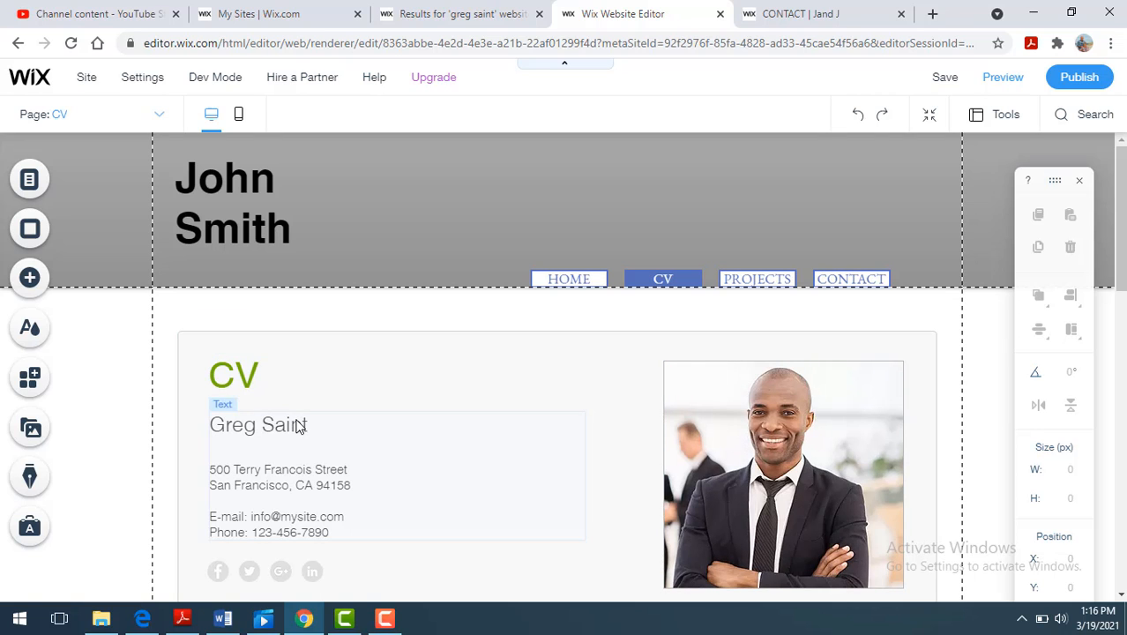
left_click_drag(1122, 256, 1124, 372)
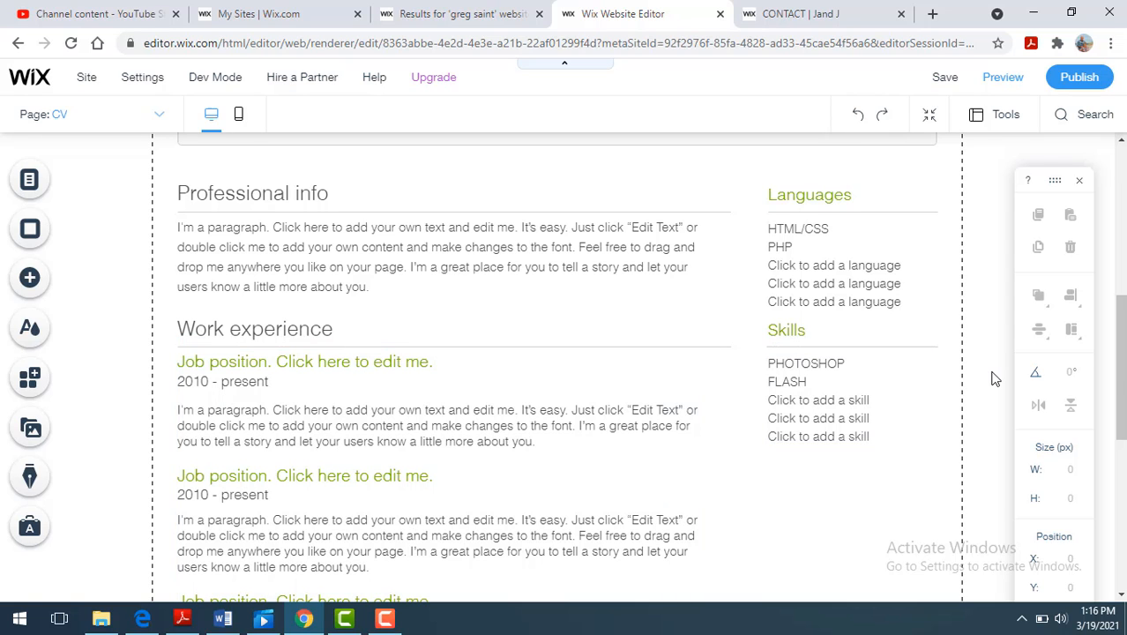
mouse_move(1123, 378)
left_mouse_down()
mouse_move(1116, 531)
mouse_move(1124, 386)
left_mouse_up()
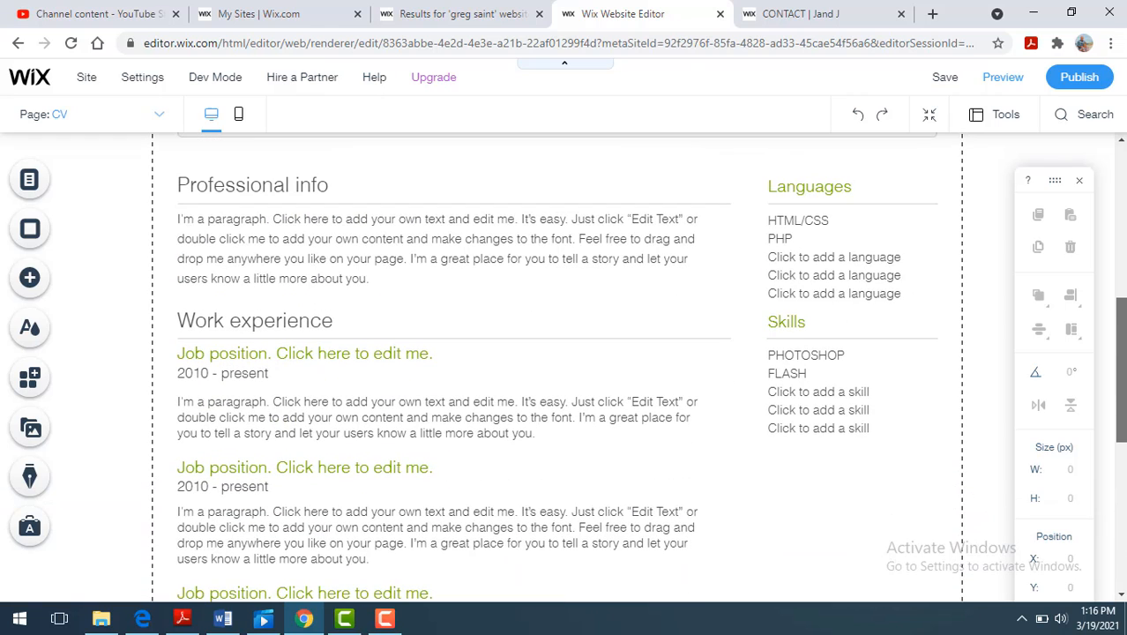
left_click_drag(1124, 387, 1124, 346)
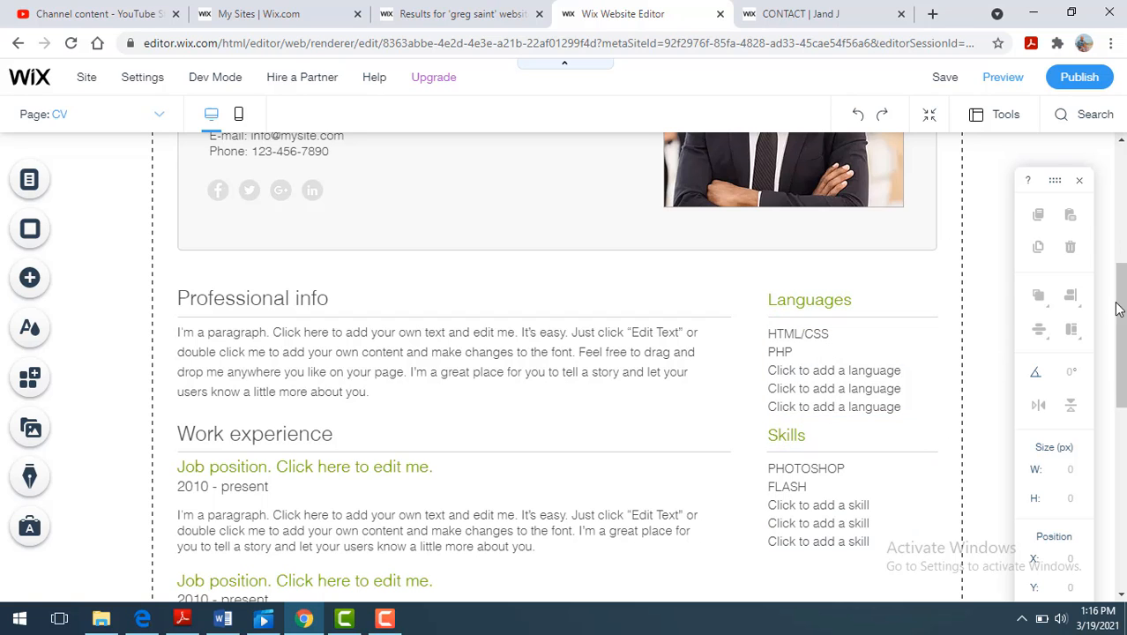
left_click_drag(1119, 307, 1123, 200)
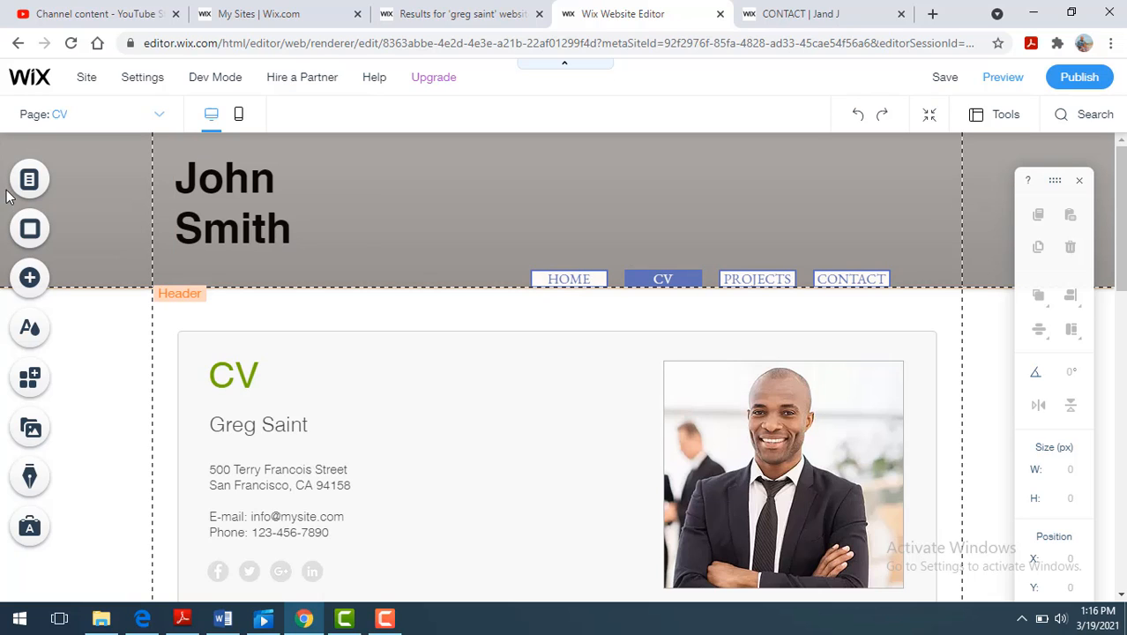
- Switch to the PROJECTS page and review its introduction, Latest Projects and Testimonials sections
left_click(23, 181)
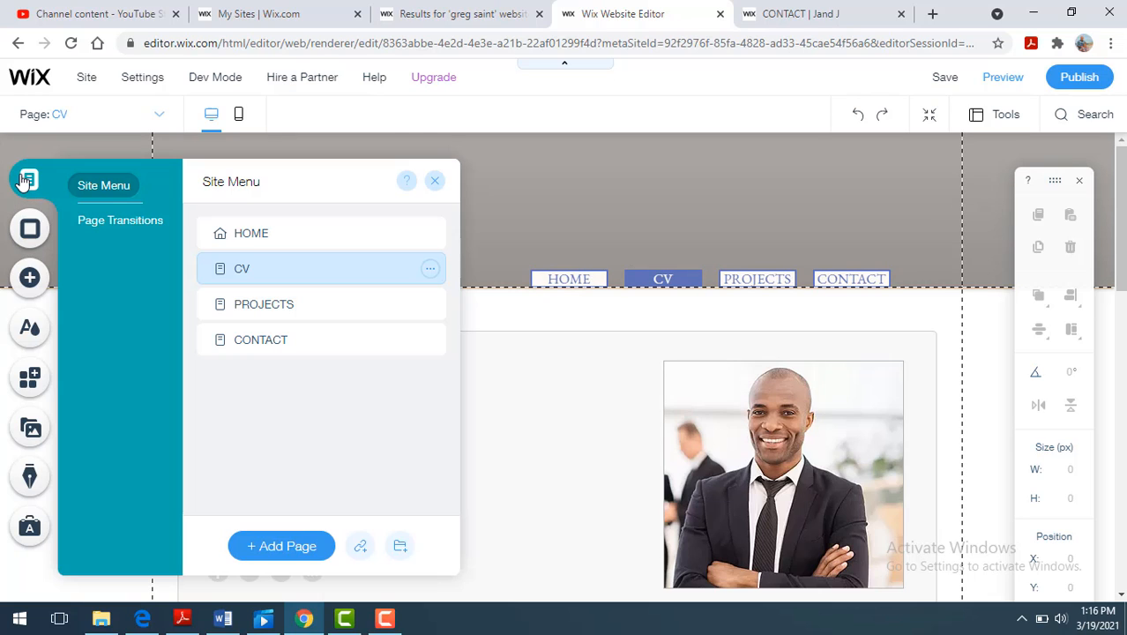
left_click(271, 315)
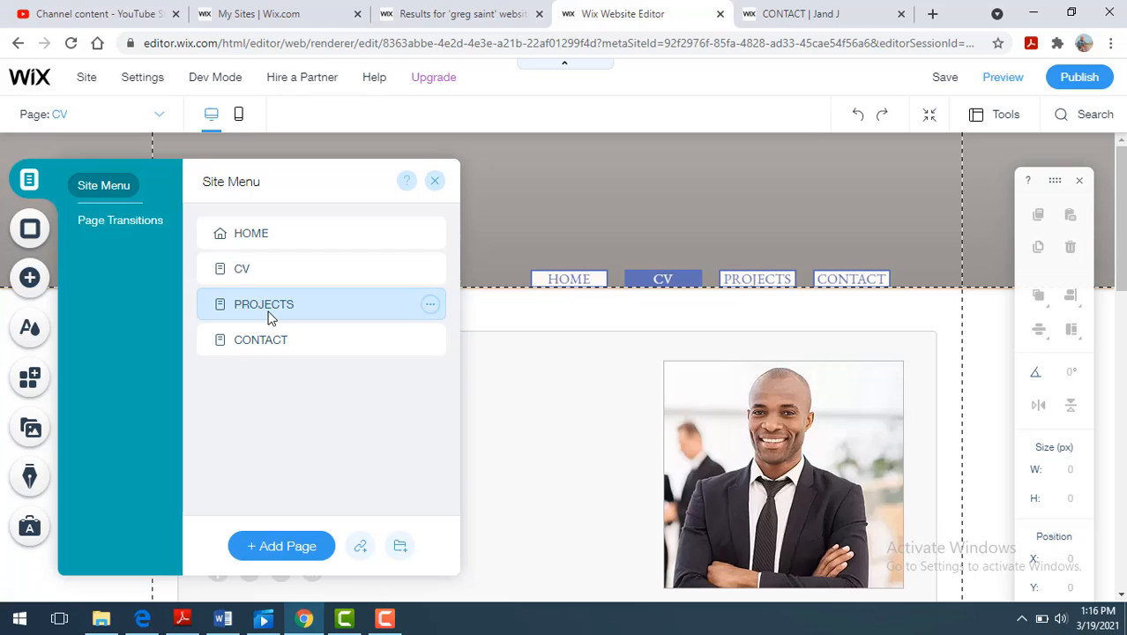
left_click(842, 206)
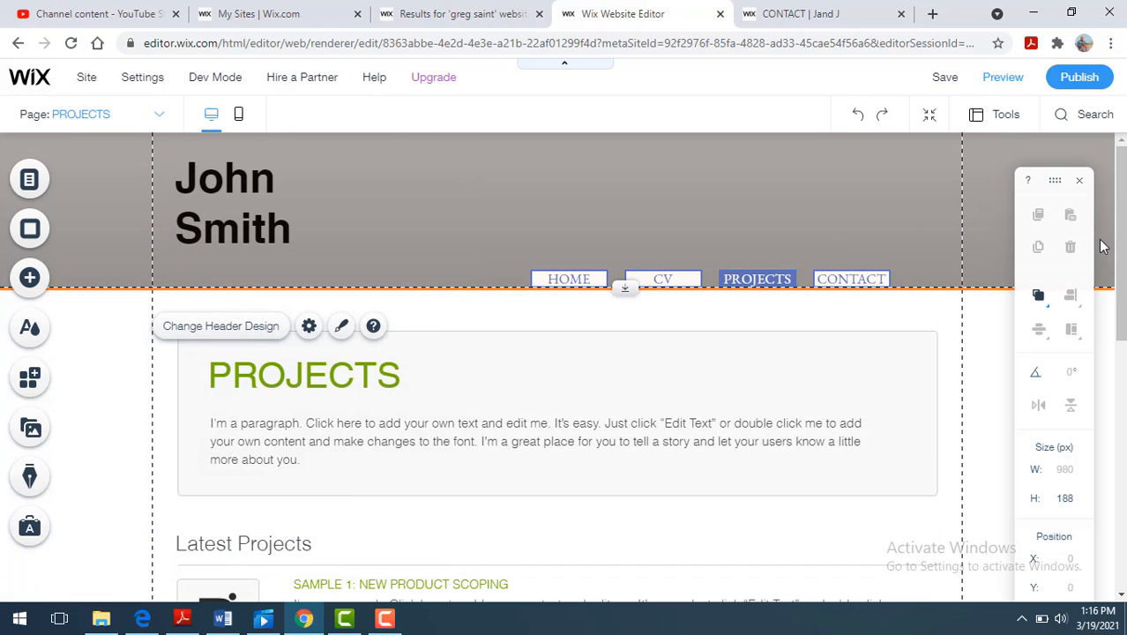
left_click_drag(1118, 253, 1085, 407)
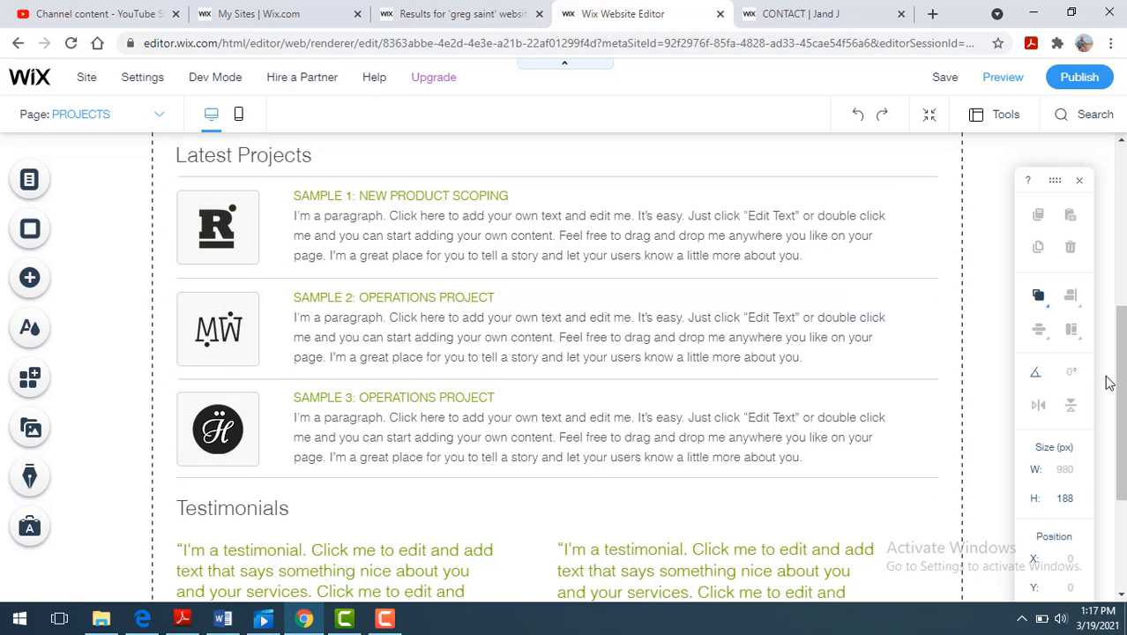
- Recolor the PROJECTS heading on the PROJECTS page to dark blue (#0071A9) and close its text settings
left_click_drag(1122, 388, 1116, 243)
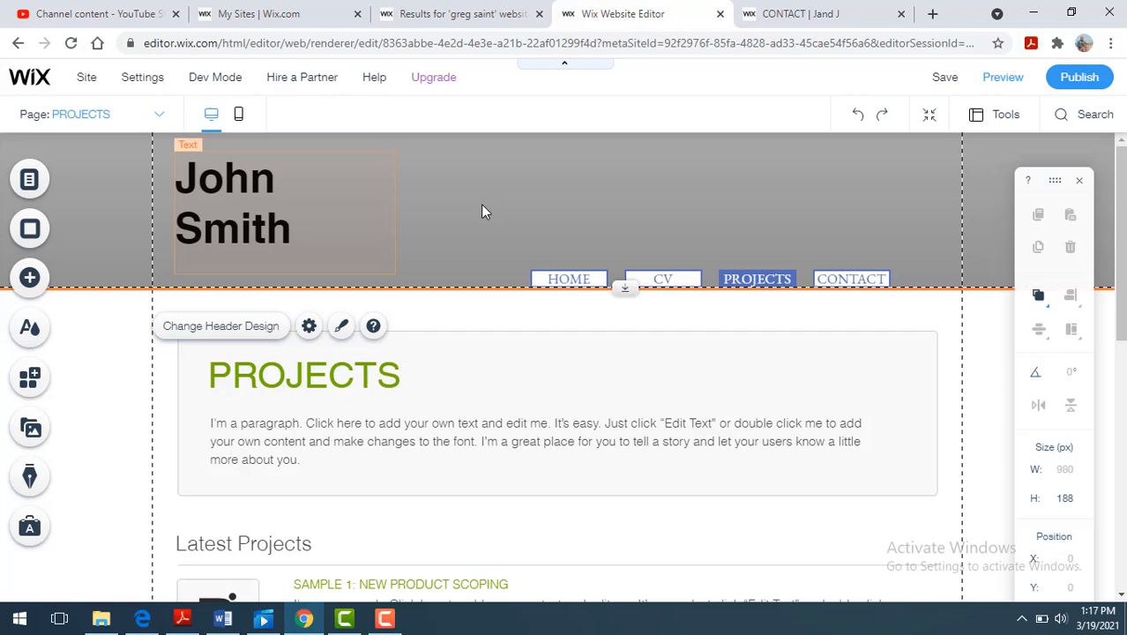
left_click(399, 377)
left_click(397, 374)
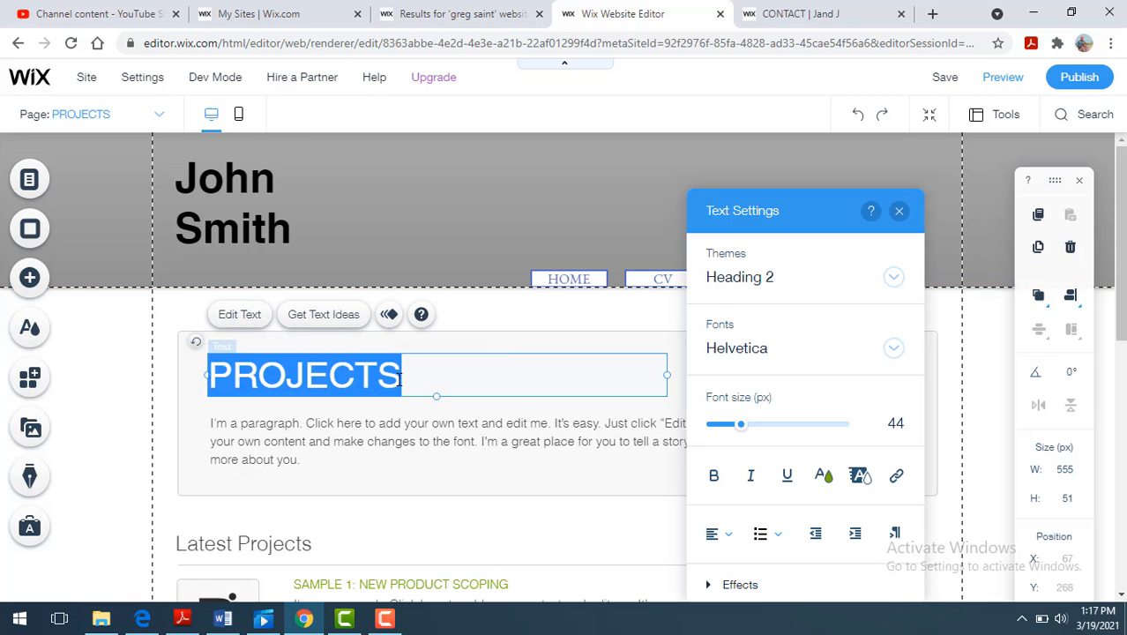
left_click(824, 474)
left_click(730, 402)
left_click(795, 393)
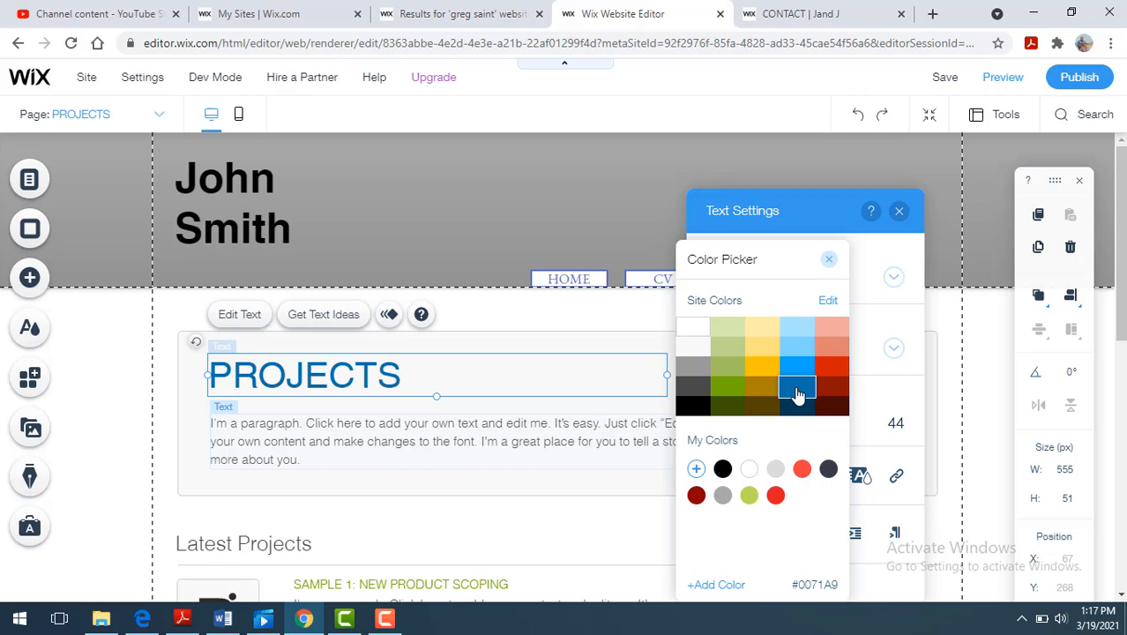
left_click(427, 519)
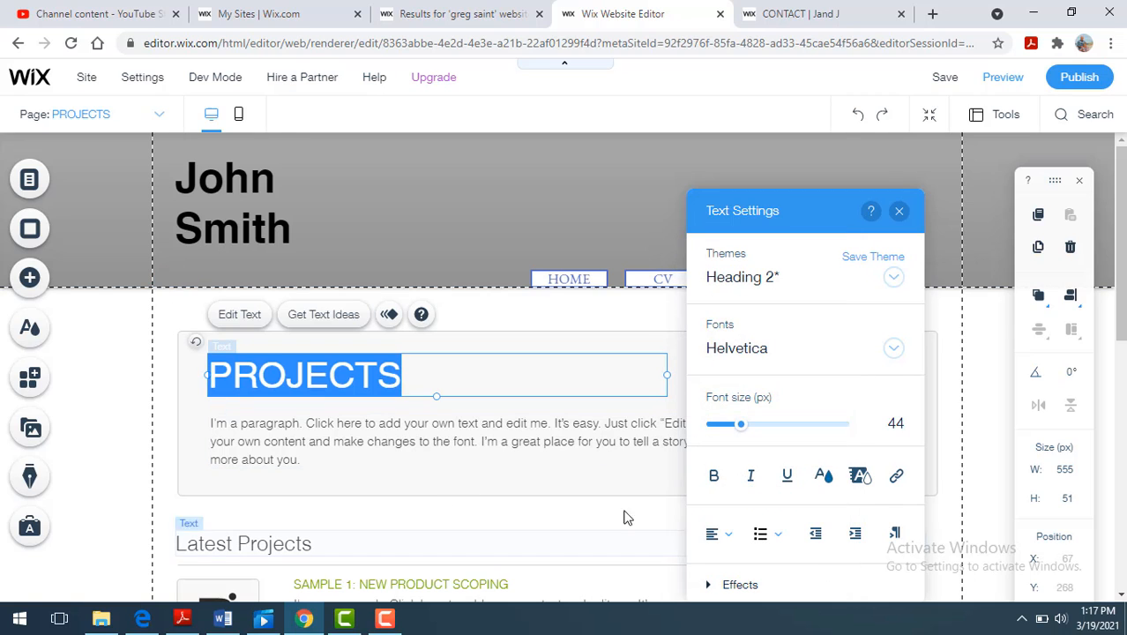
left_click(113, 390)
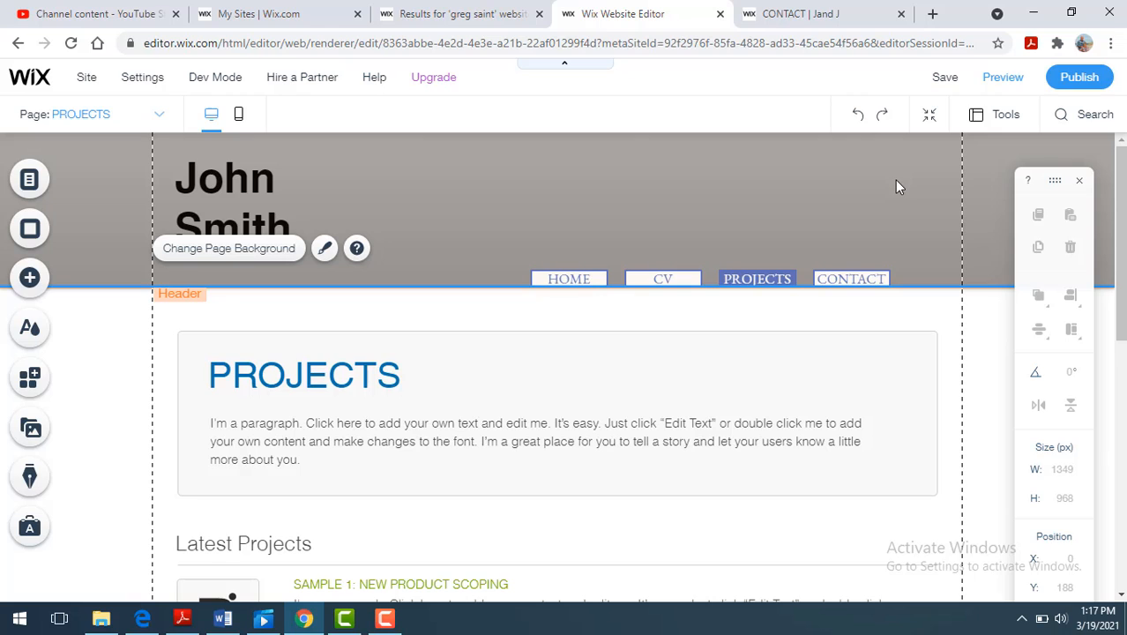
- Save the site under a free Wix.com domain with the site address ending "Johnresme"
left_click(944, 80)
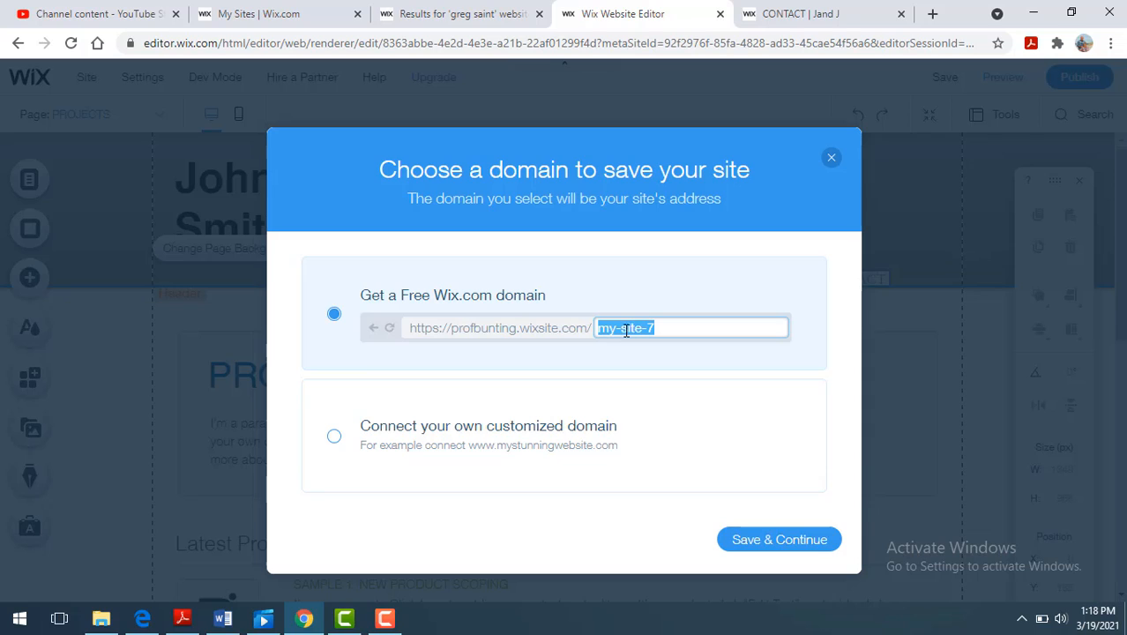
type("J")
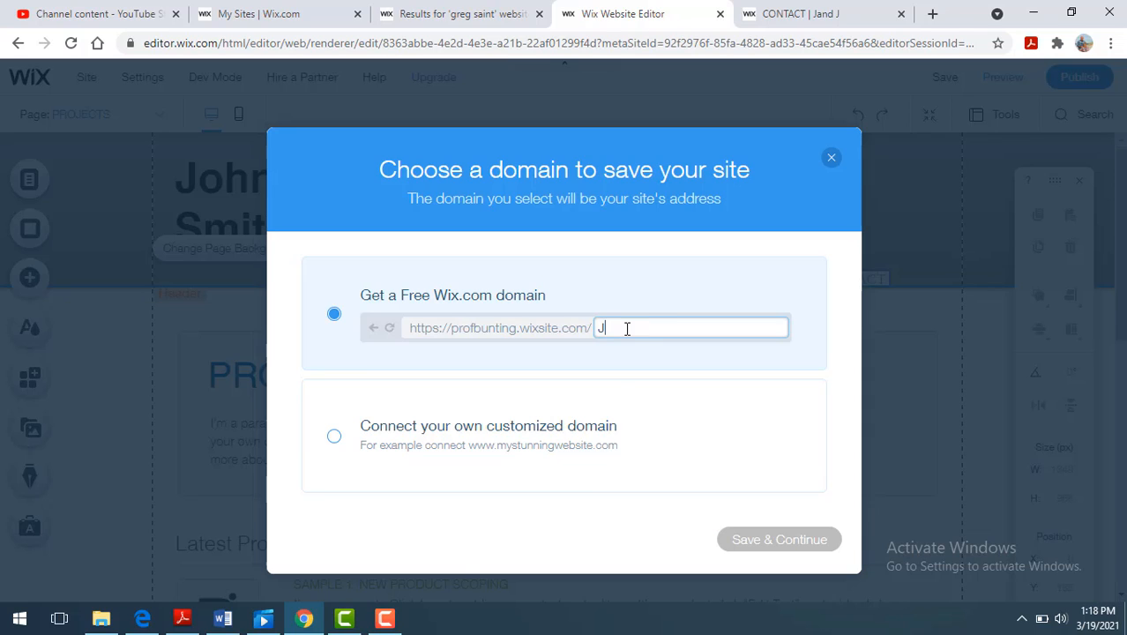
type("ohnresme")
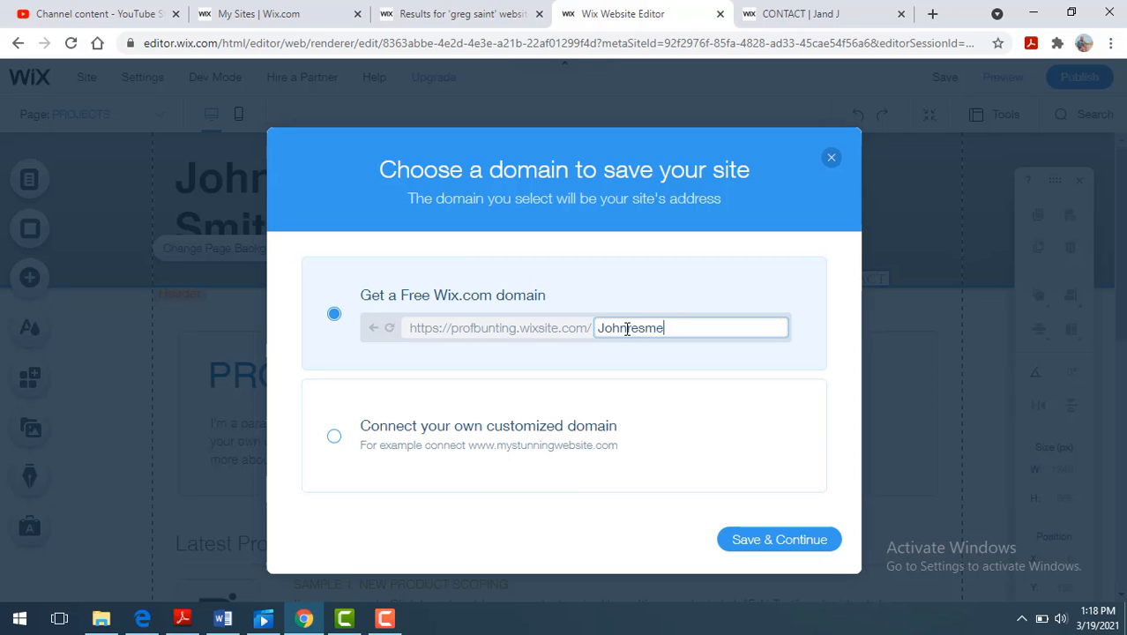
left_click(759, 545)
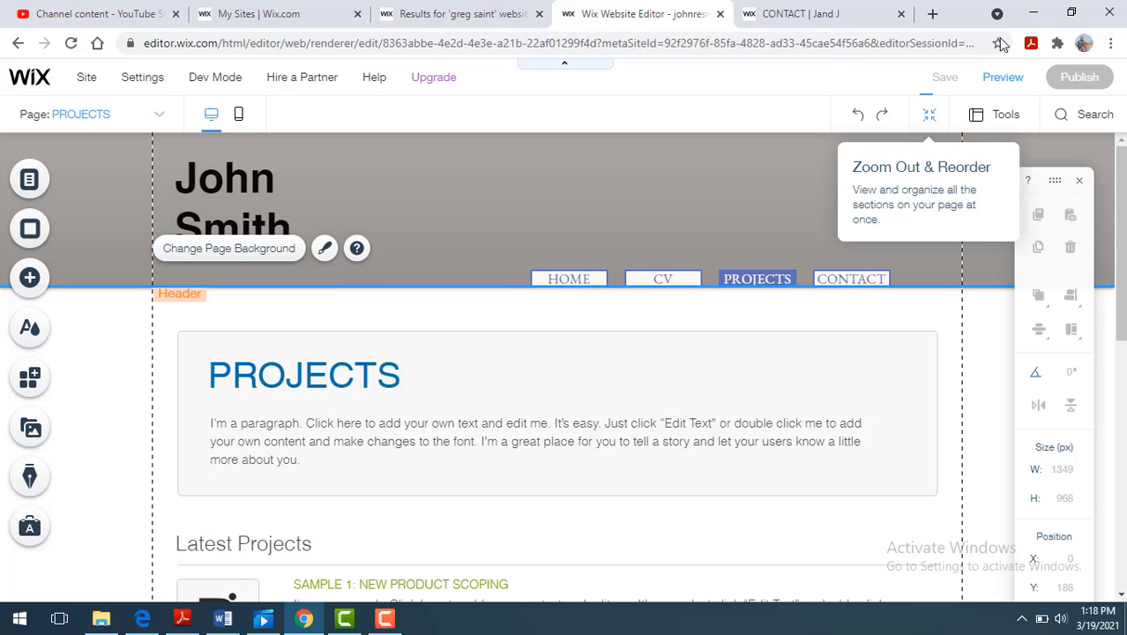
- Preview the saved site and publish it online
left_click(1003, 79)
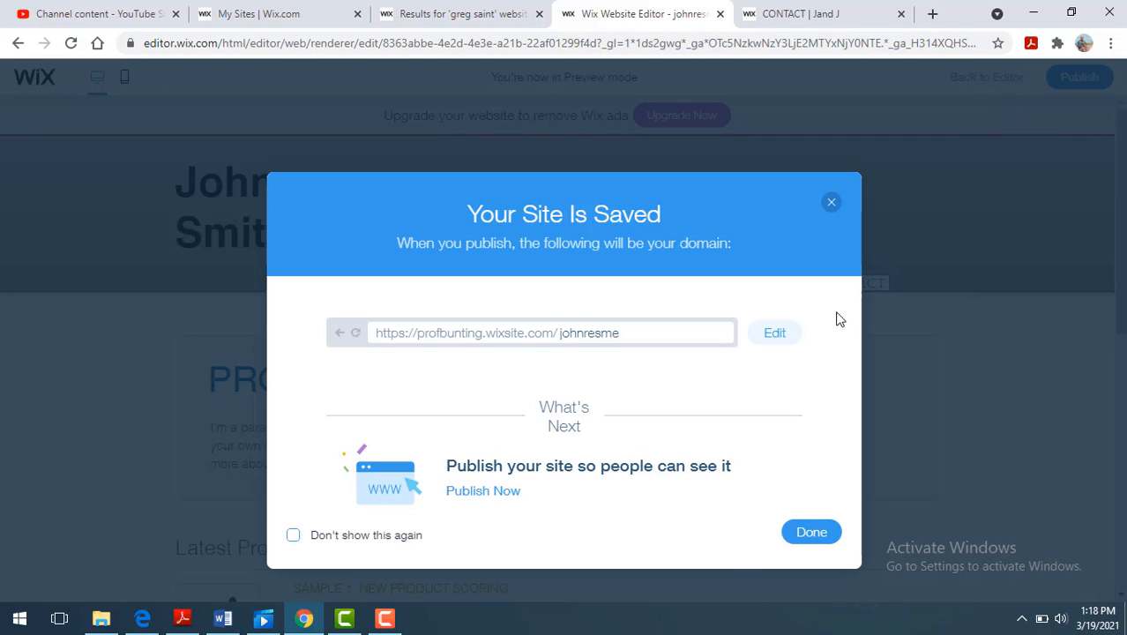
left_click(801, 536)
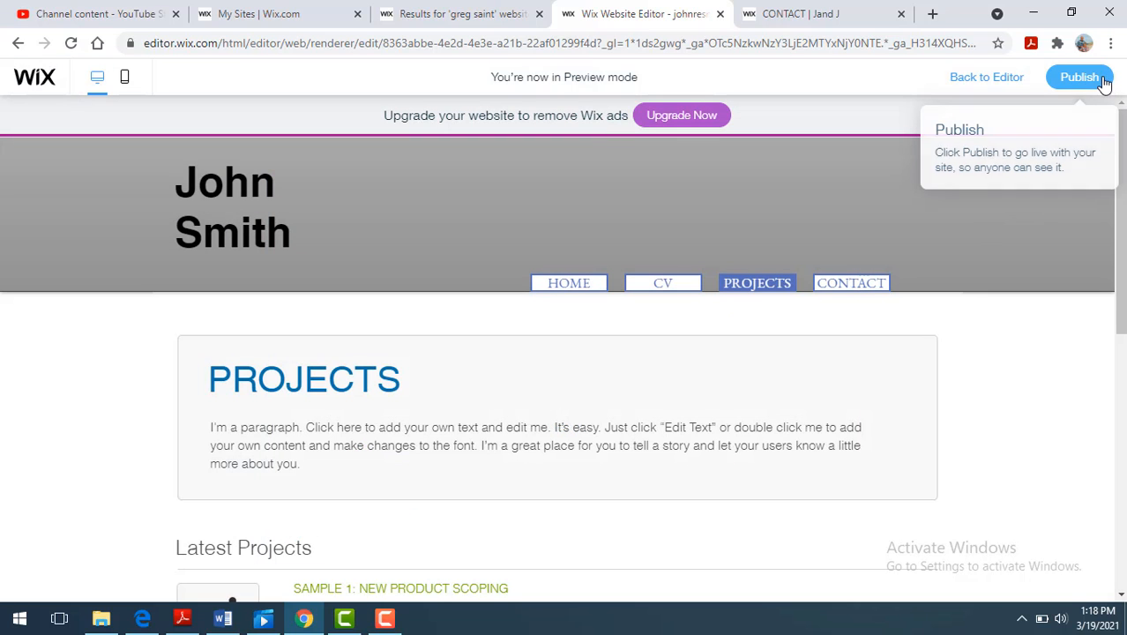
left_click(1096, 80)
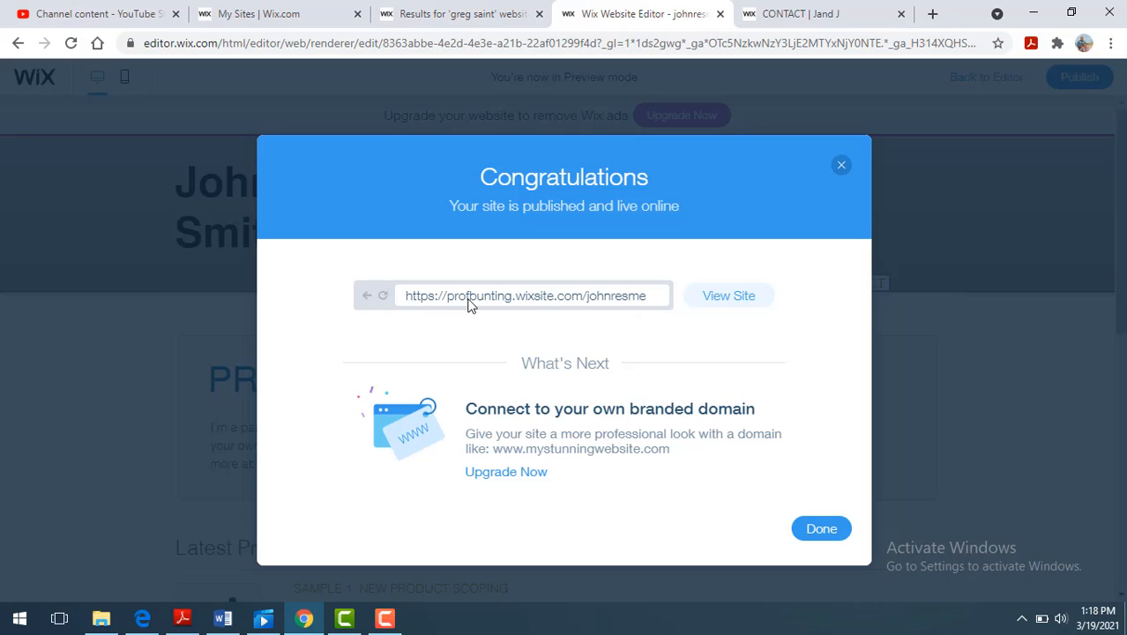
- Open the published site in its own browser tab and copy its full web address
right_click(631, 304)
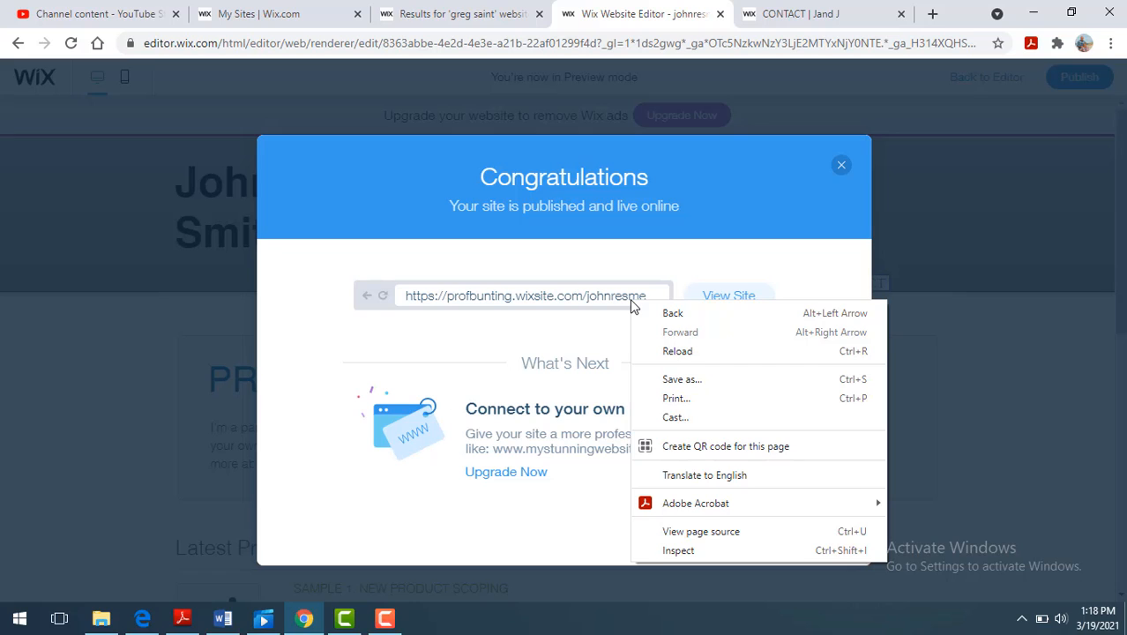
left_click(398, 301)
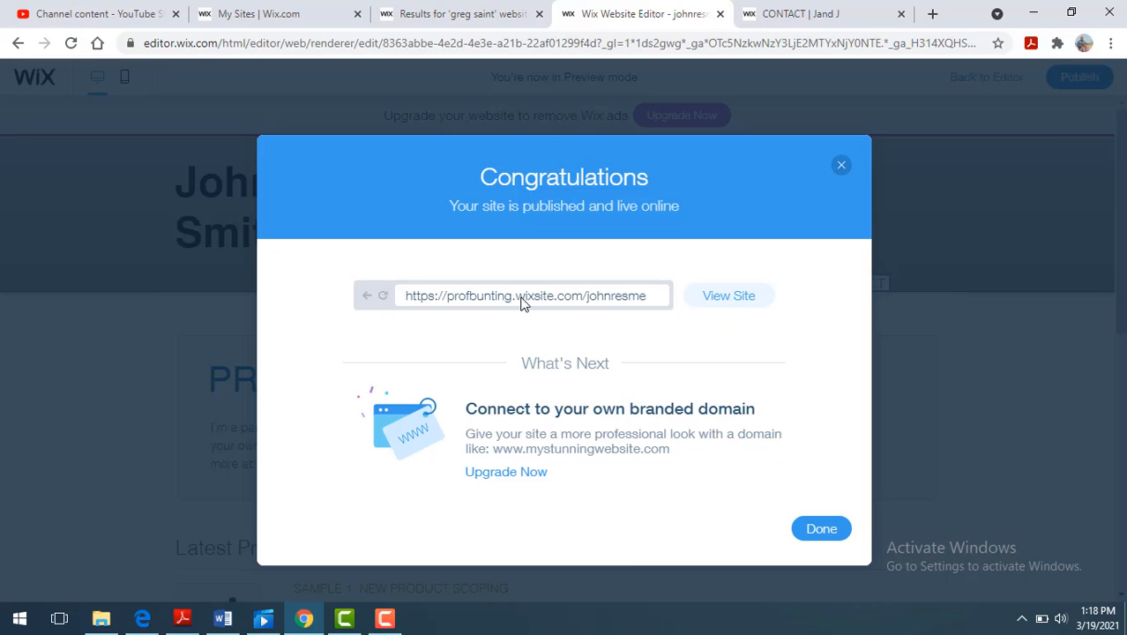
left_click(709, 301)
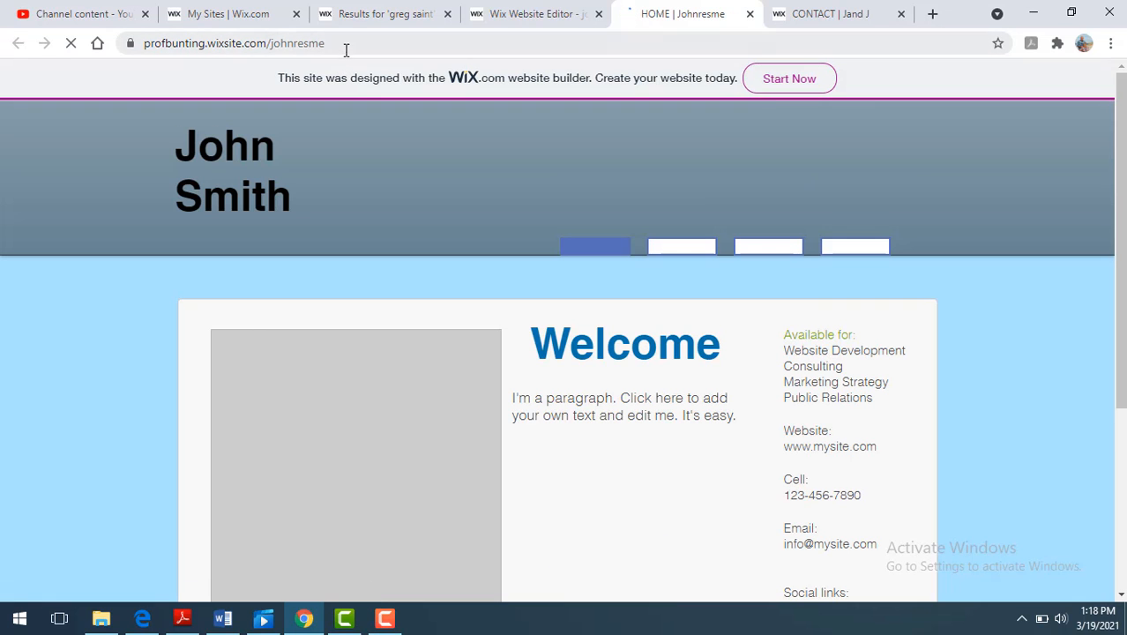
left_click(346, 49)
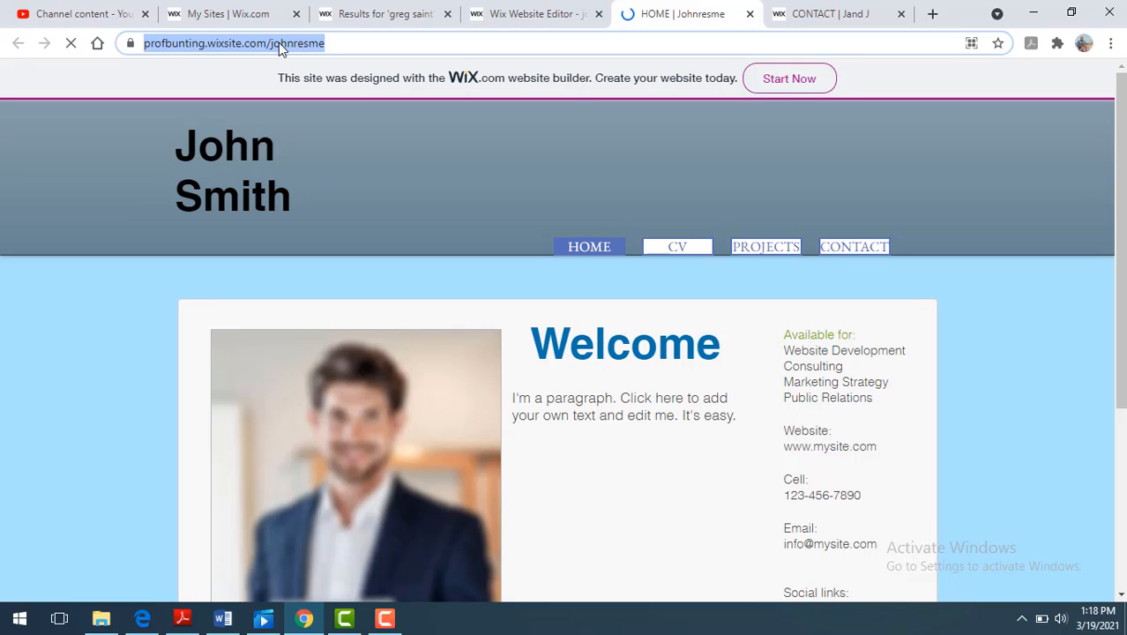
right_click(279, 48)
left_click(303, 107)
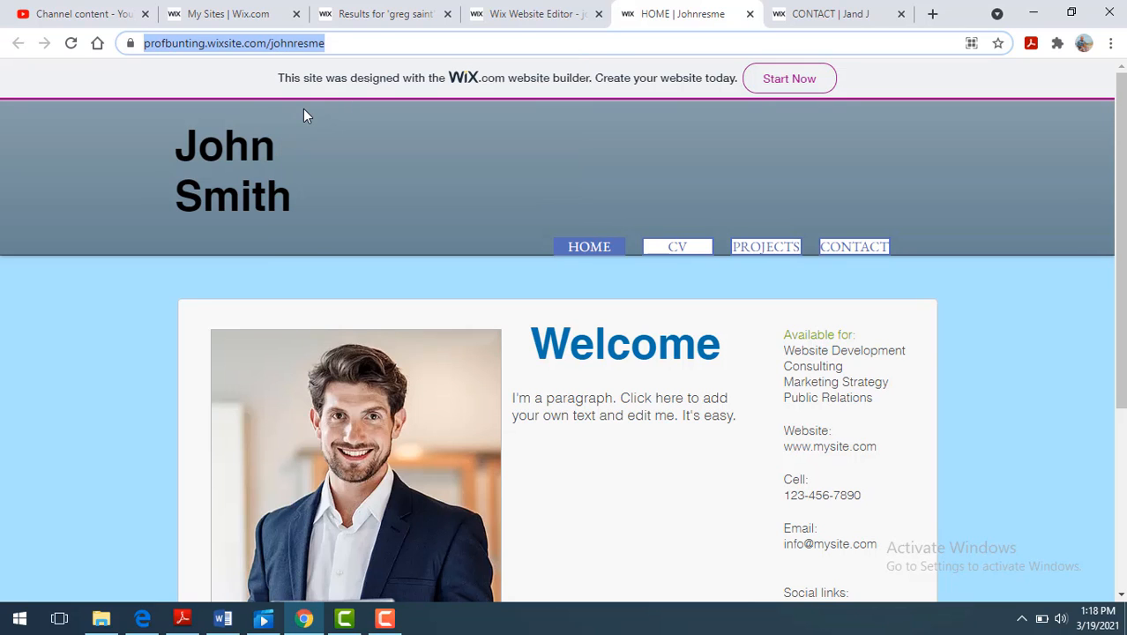